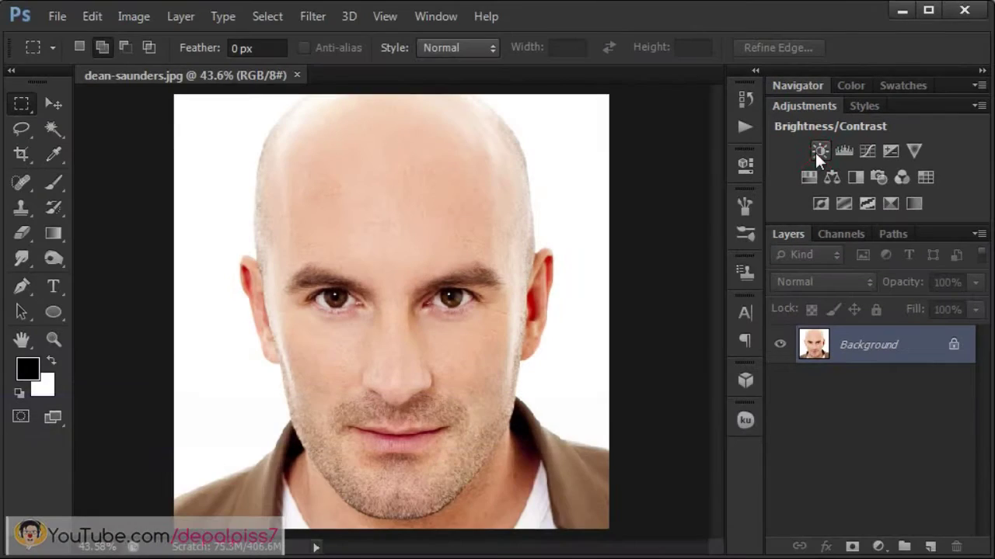
Step: Add a Brightness/Contrast layer at brightness -150 and contrast 100, then toggle it to compare
left_click(642, 280)
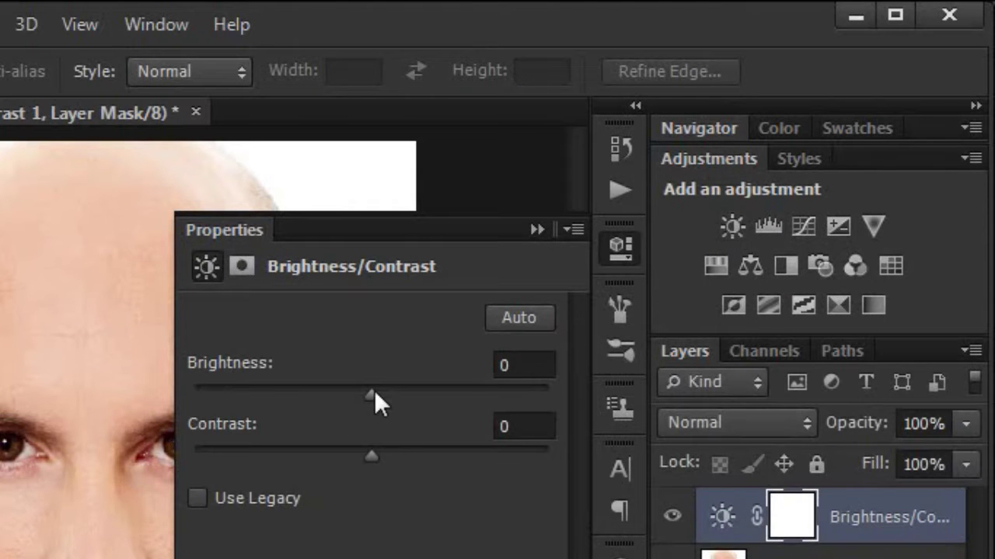
left_click_drag(372, 395, 186, 392)
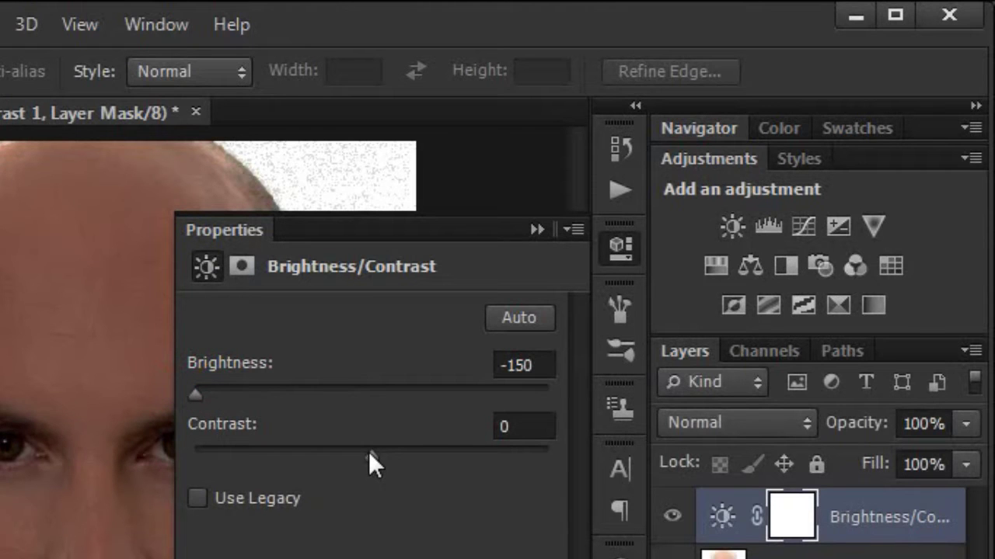
left_click_drag(370, 454, 620, 482)
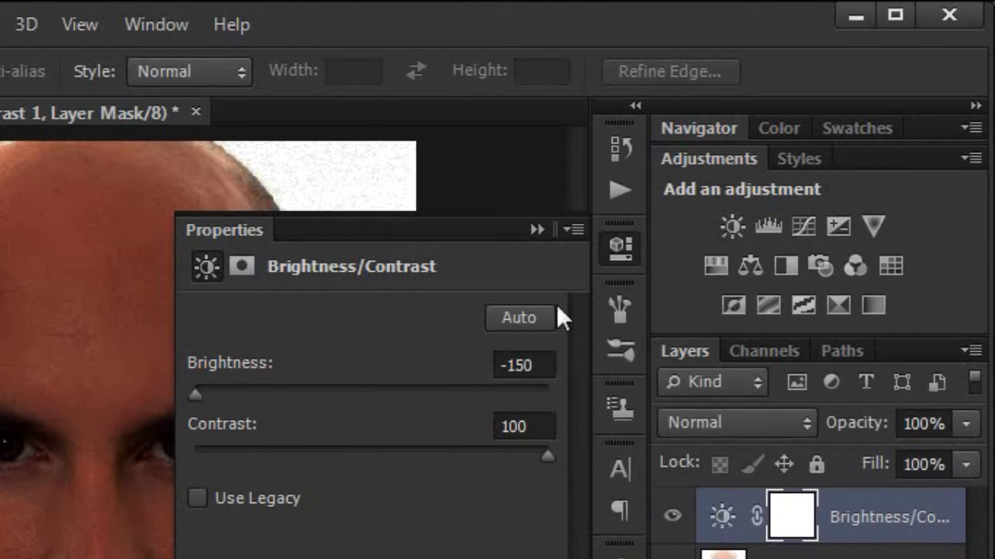
left_click(538, 232)
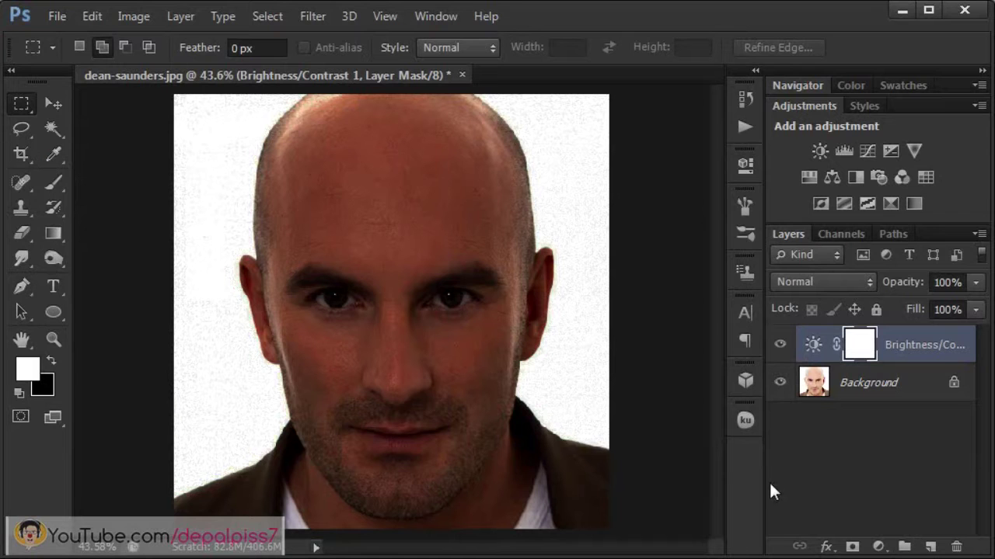
left_click(775, 349)
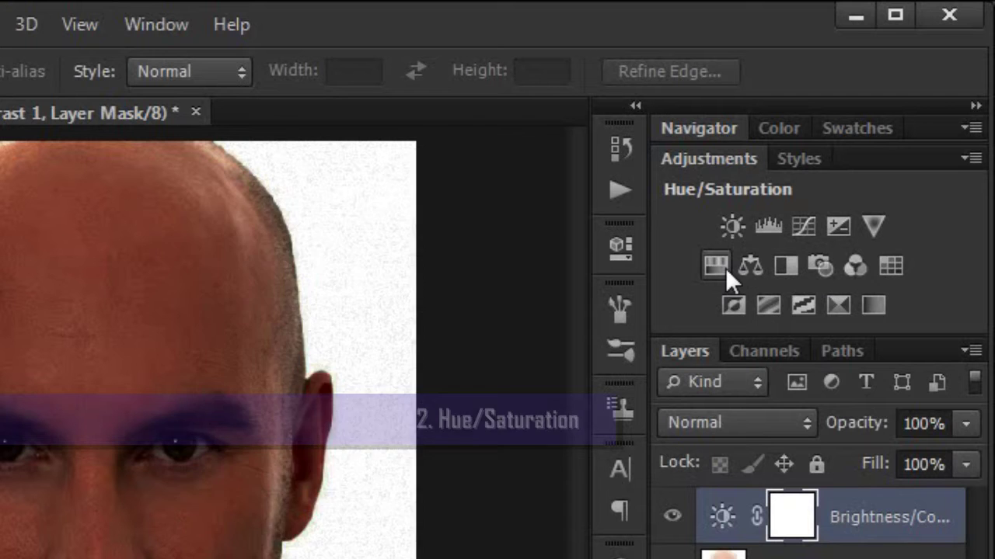
Step: Add a Hue/Saturation layer at saturation +46 to redden the portrait, then compare it on and off
left_click(638, 281)
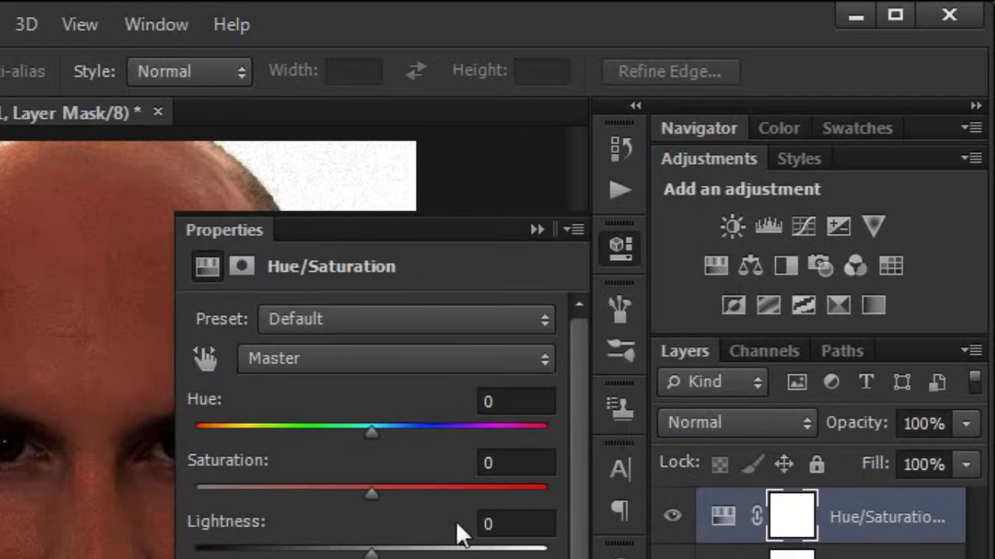
left_click_drag(375, 496, 455, 506)
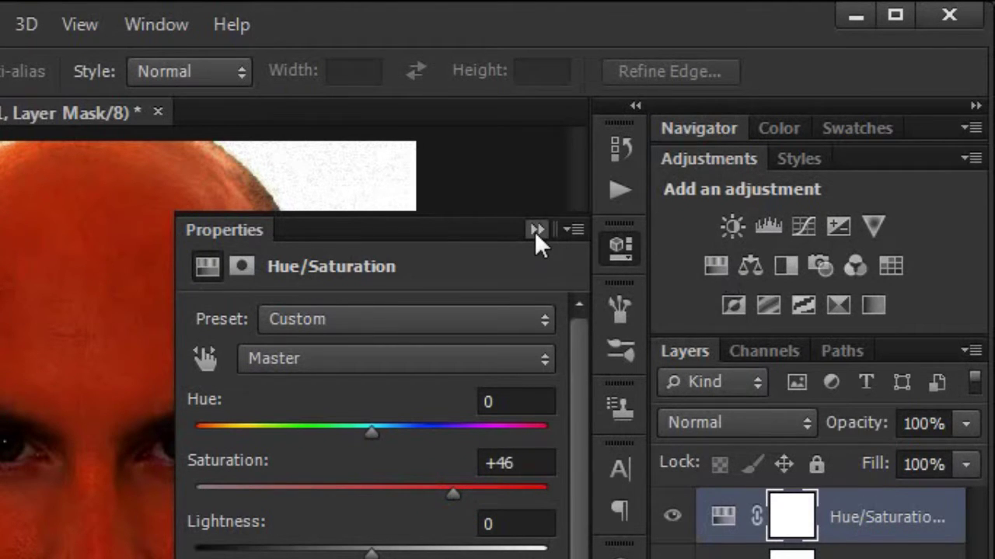
left_click(535, 234)
left_click(780, 345)
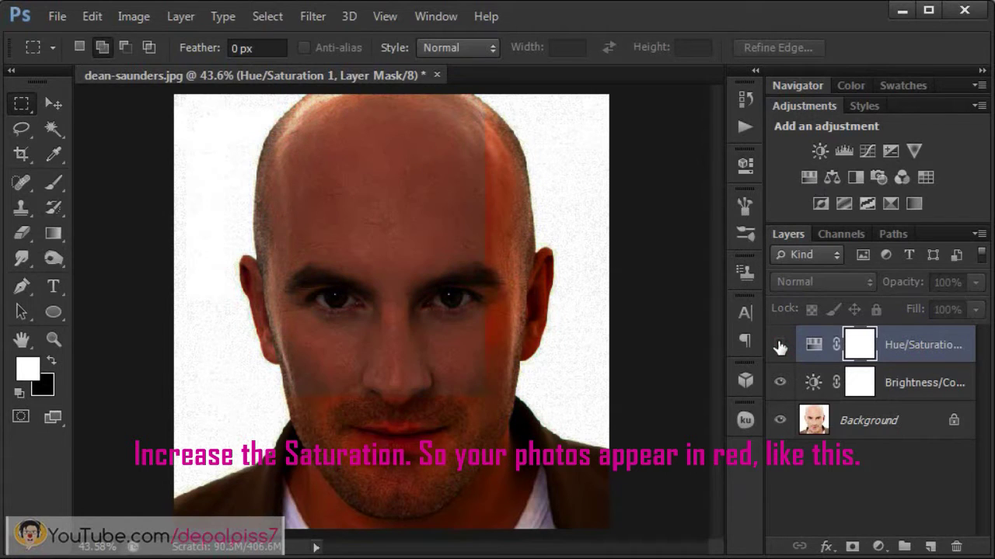
left_click(780, 345)
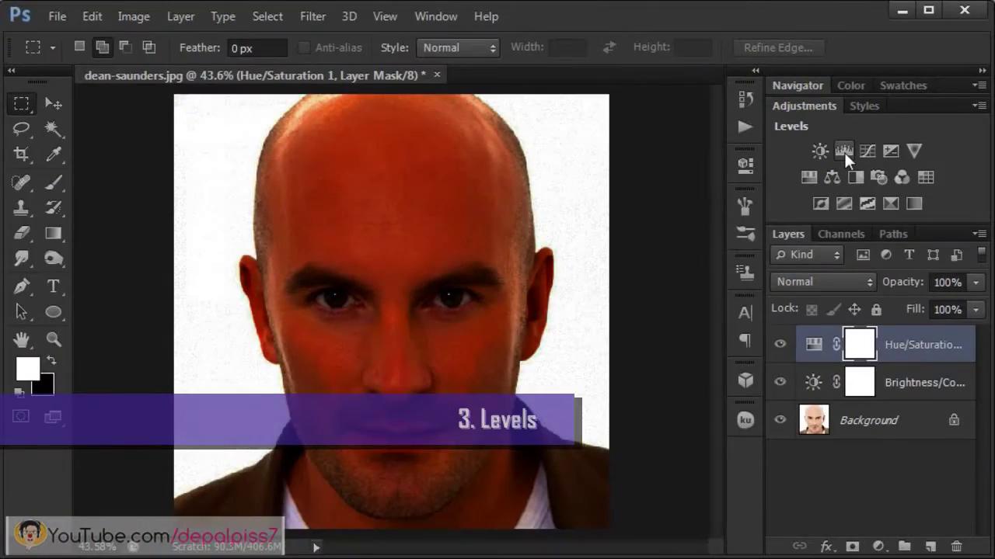
Step: Add a Levels layer with the white input level set to 189
left_click(844, 150)
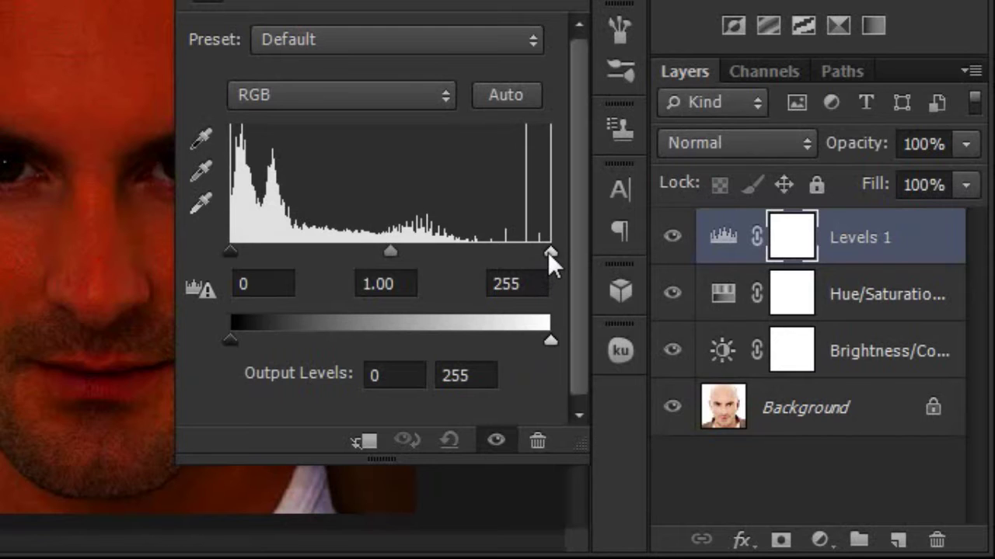
left_click_drag(548, 252, 460, 248)
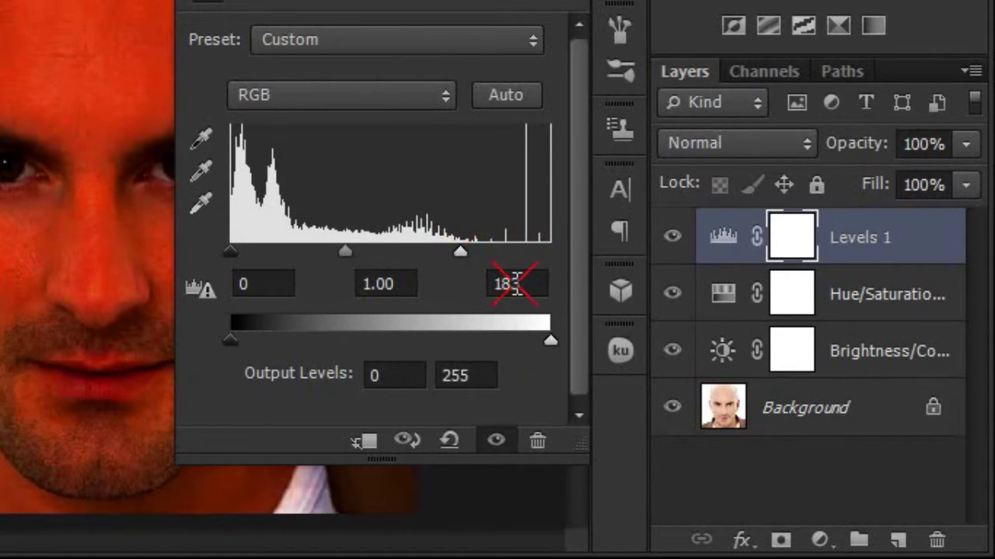
left_click_drag(515, 283, 525, 284)
key("BackSpace")
type("9")
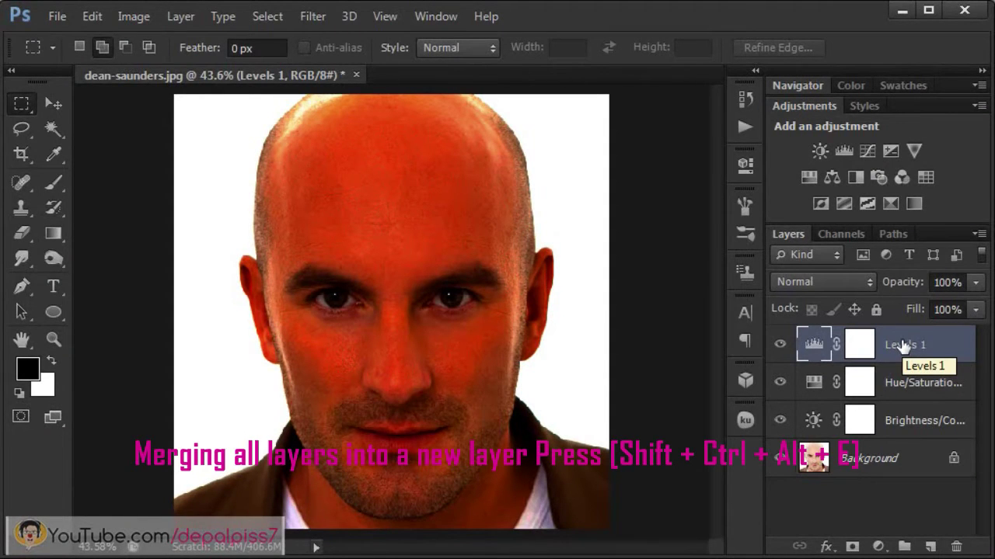
Step: Stamp all layers into a new Layer 1 and save the file as black-statue.psd
key("ctrl+shift+alt+e")
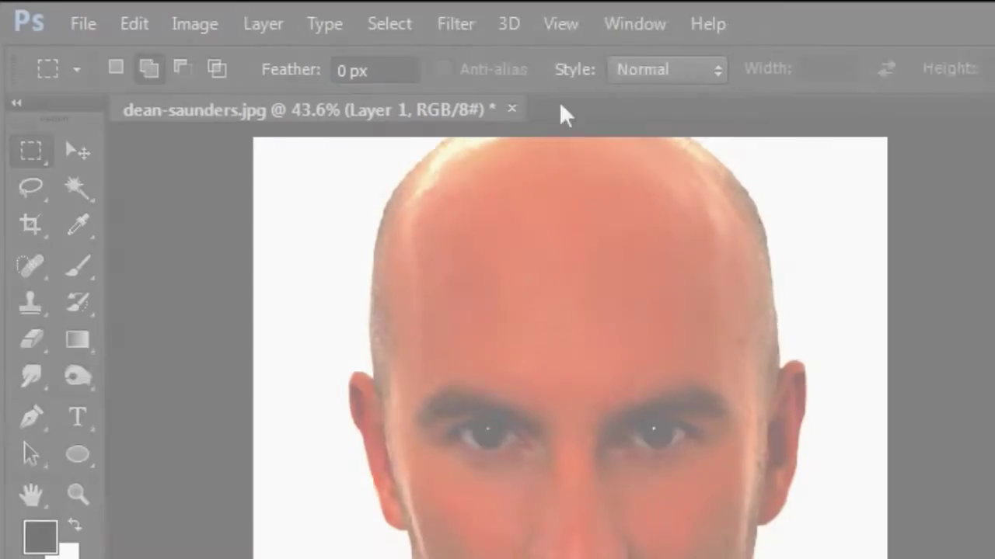
key("ctrl+1")
left_click(80, 22)
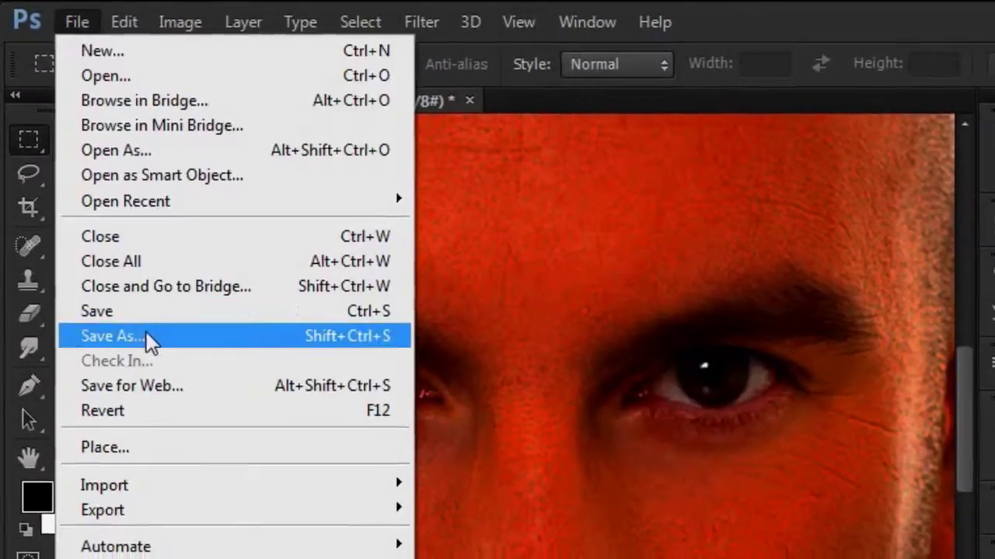
left_click(148, 340)
left_click(567, 161)
double_click(571, 222)
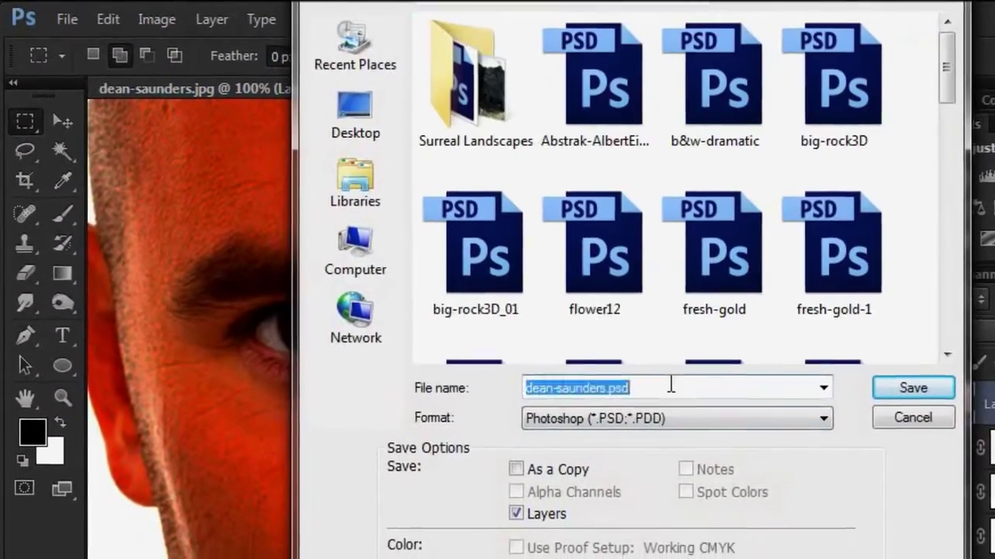
type("black-statue")
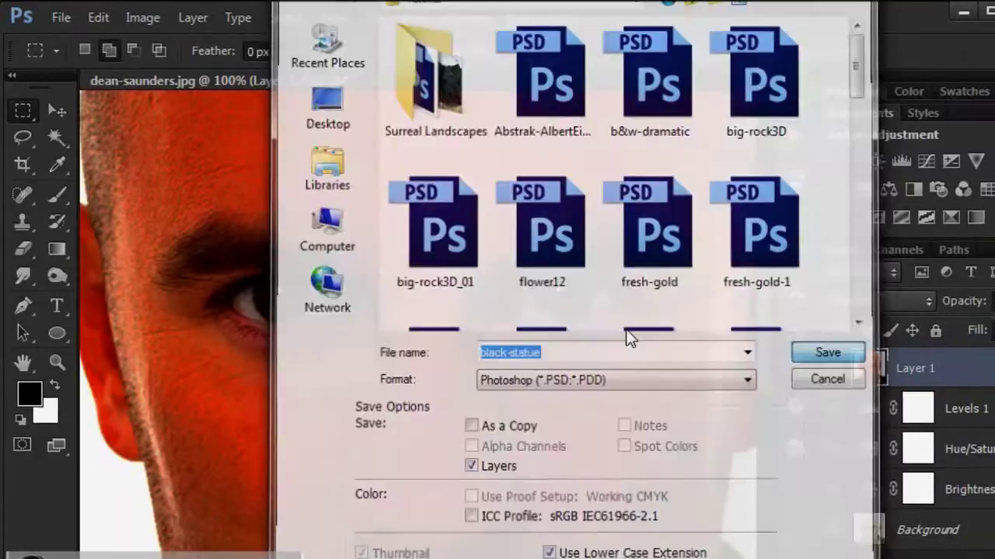
key("Return")
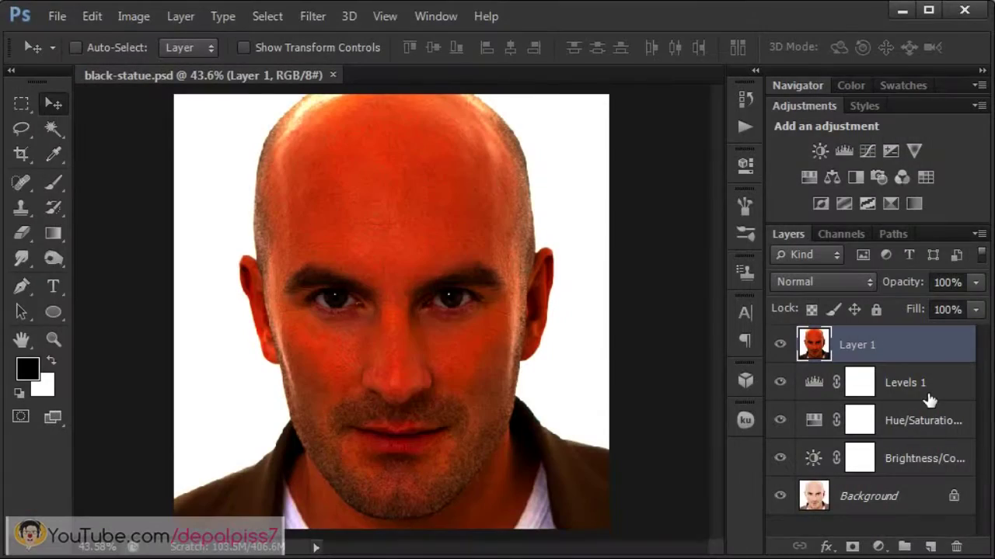
Step: Group the Levels, Hue/Saturation and Brightness/Contrast layers into a folder named step1
left_click(930, 398)
left_click(935, 422, "shift")
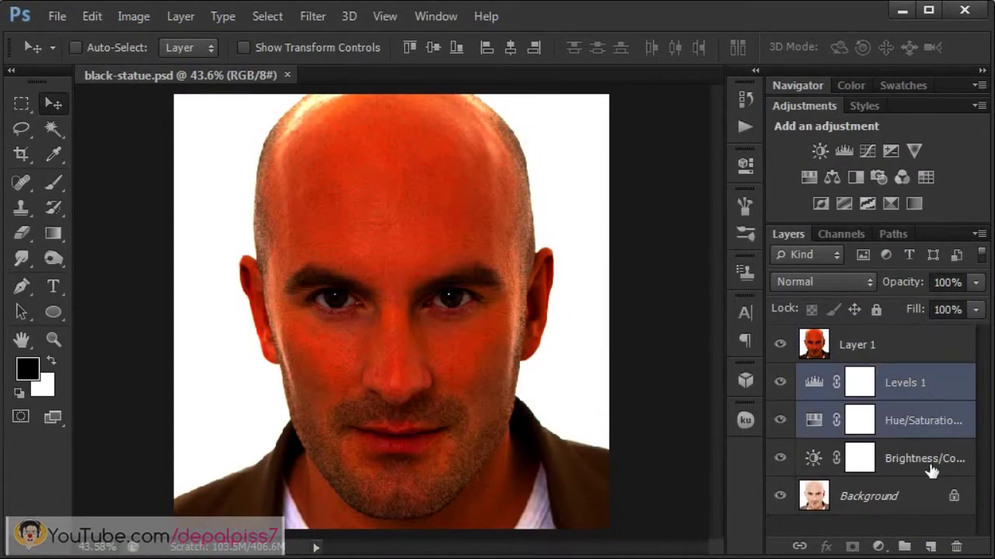
left_click(931, 469, "shift")
key("ctrl+g")
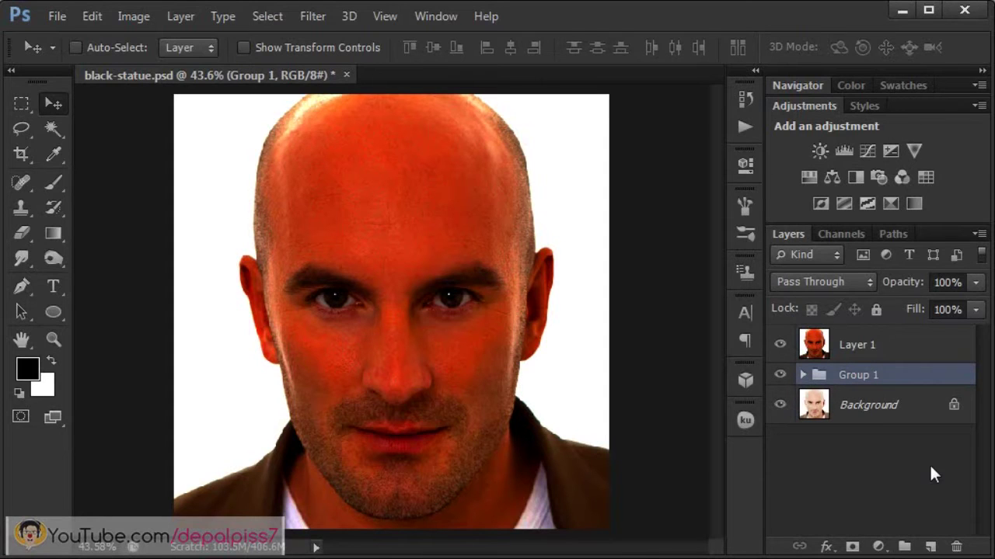
double_click(859, 378)
type("step1")
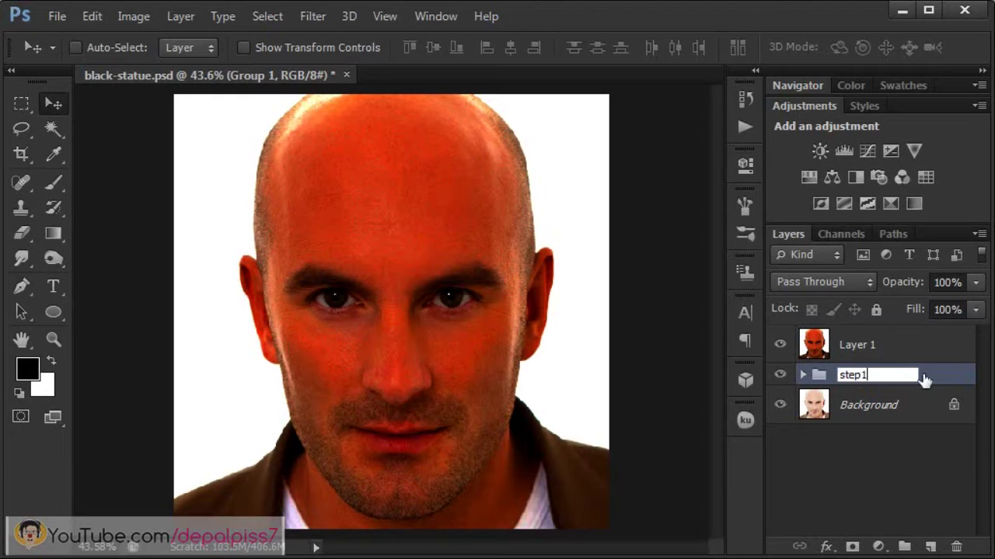
key("Return")
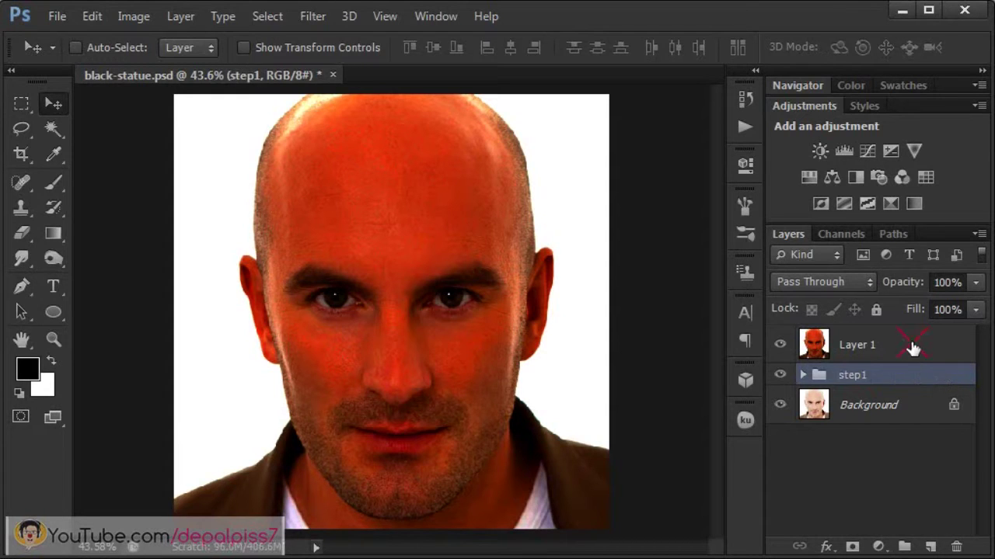
Step: Hide and re-show Layer 1 and the step1 group to compare results
left_click(913, 349)
left_click(779, 344)
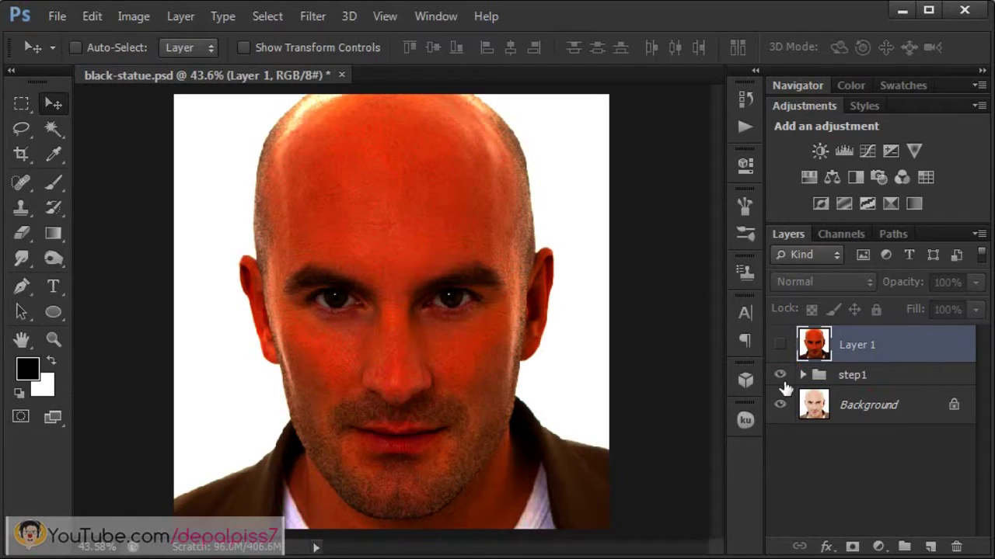
left_click(780, 374)
left_click(780, 375)
left_click(780, 344)
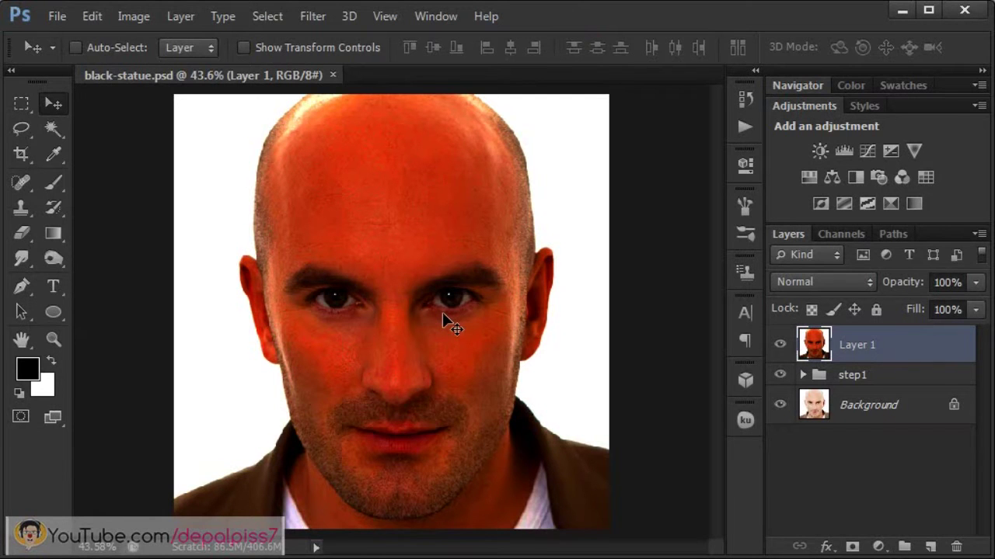
Step: Switch to the Smudge tool with 33% strength
scroll(442, 313, "up", 1)
scroll(442, 312, "up", 1)
scroll(442, 313, "up", 1)
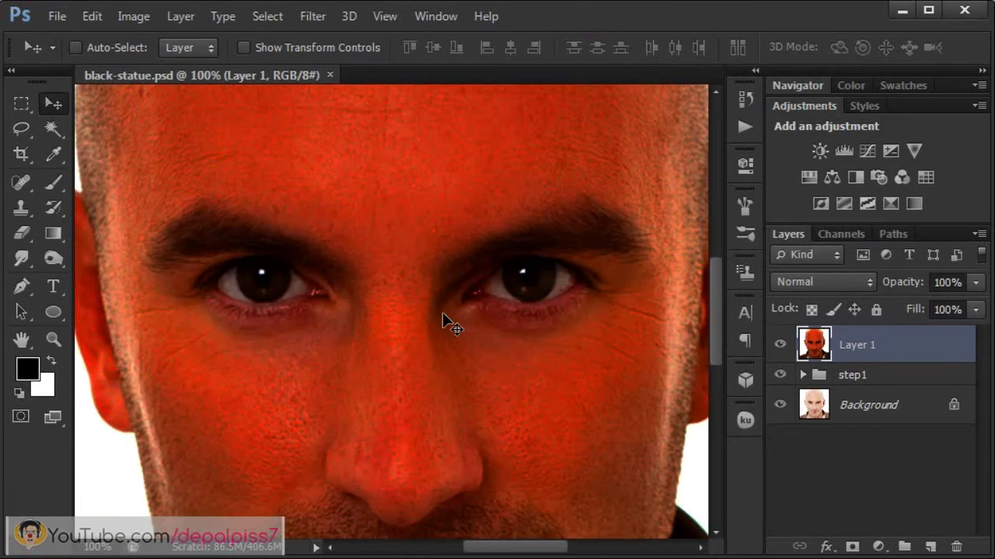
left_click_drag(202, 293, 327, 297)
left_click_drag(225, 262, 200, 279)
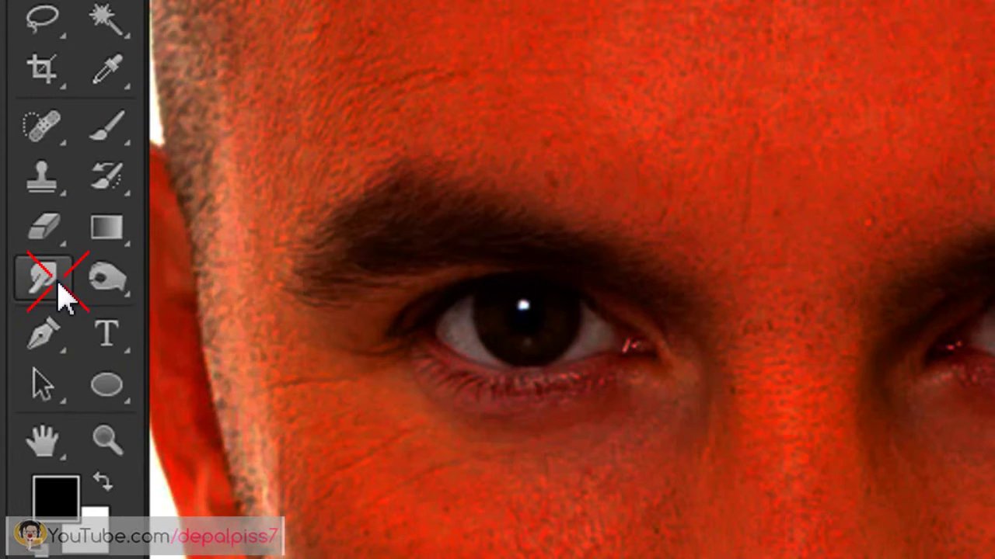
right_click(58, 282)
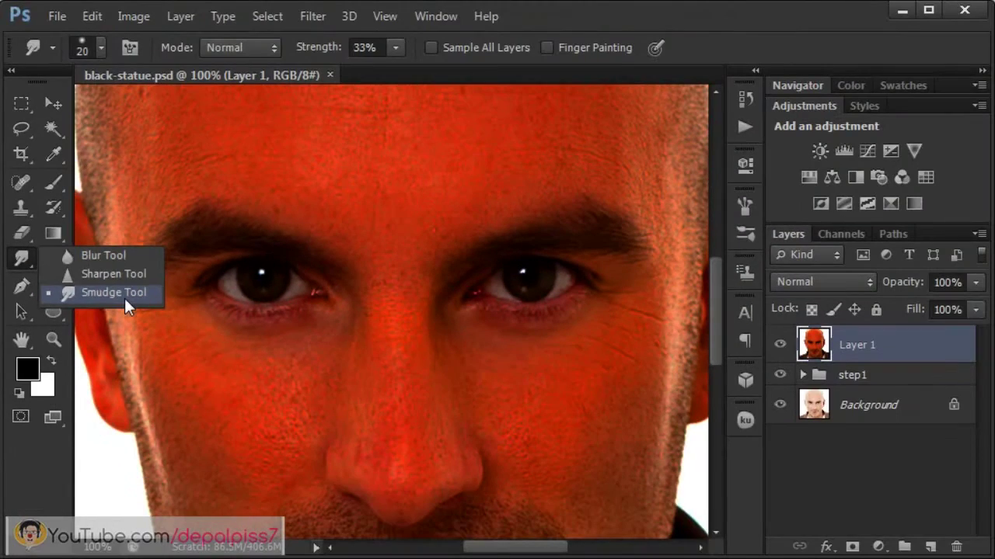
left_click(126, 300)
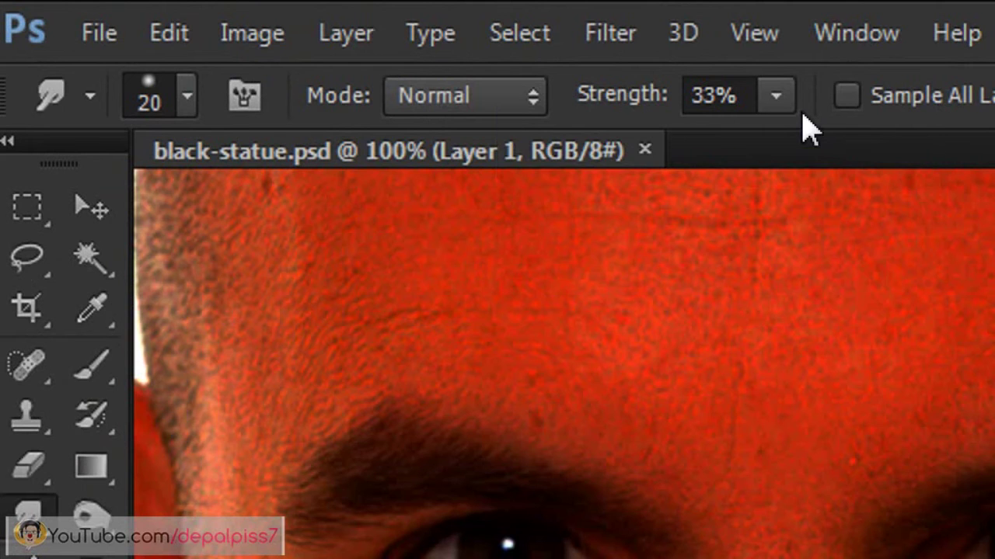
left_click(777, 103)
left_click(779, 108)
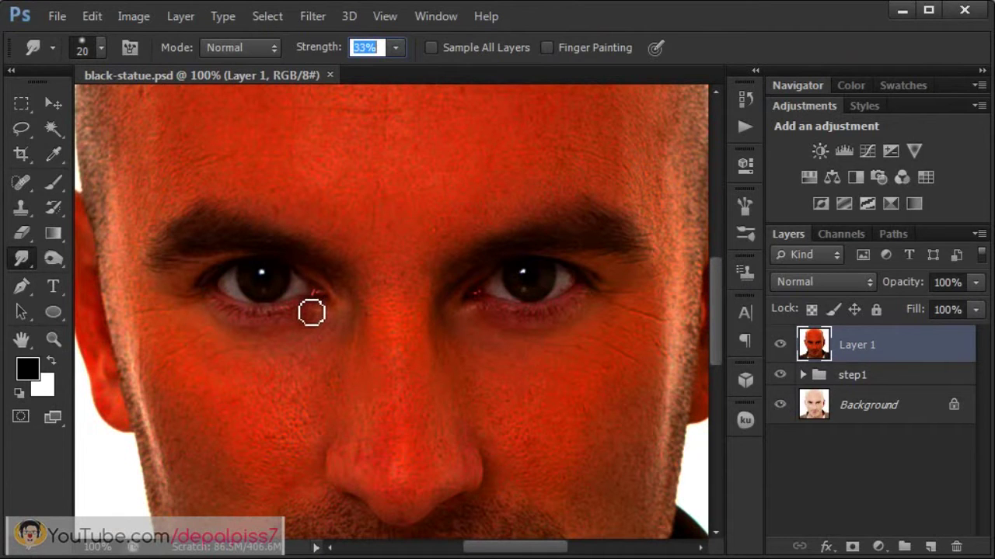
Step: Smudge the left eye's eyelids and catchlight and the right lower eyelid edge, then save
mouse_move(311, 312)
left_mouse_down()
mouse_move(240, 313)
mouse_move(275, 319)
left_mouse_up()
mouse_move(328, 303)
left_mouse_down()
mouse_move(256, 269)
mouse_move(215, 284)
mouse_move(228, 307)
mouse_move(260, 318)
mouse_move(330, 303)
mouse_move(300, 275)
mouse_move(218, 282)
left_mouse_up()
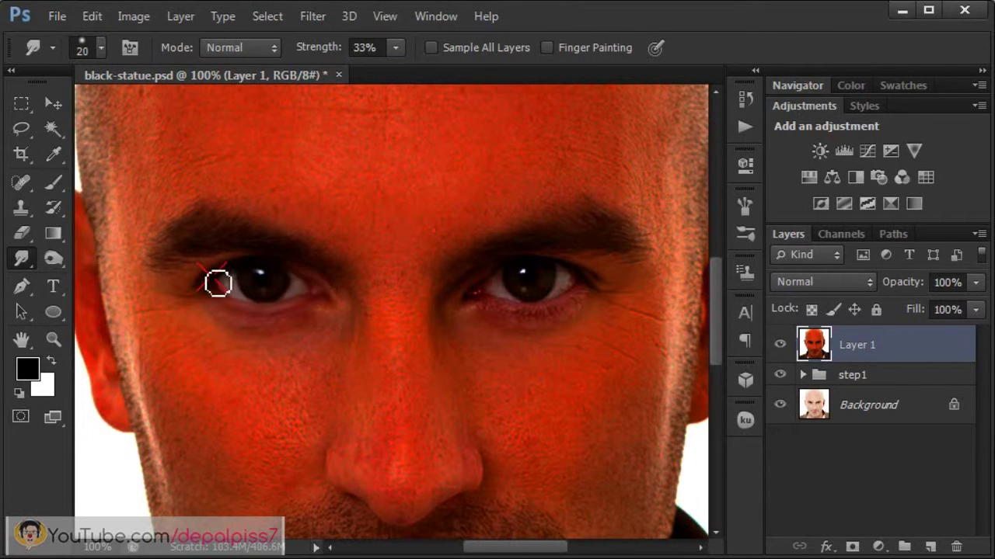
mouse_move(490, 313)
left_mouse_down()
mouse_move(575, 311)
mouse_move(593, 296)
mouse_move(555, 327)
mouse_move(473, 306)
mouse_move(510, 273)
mouse_move(562, 267)
mouse_move(599, 278)
mouse_move(584, 303)
mouse_move(557, 316)
mouse_move(493, 306)
left_mouse_up()
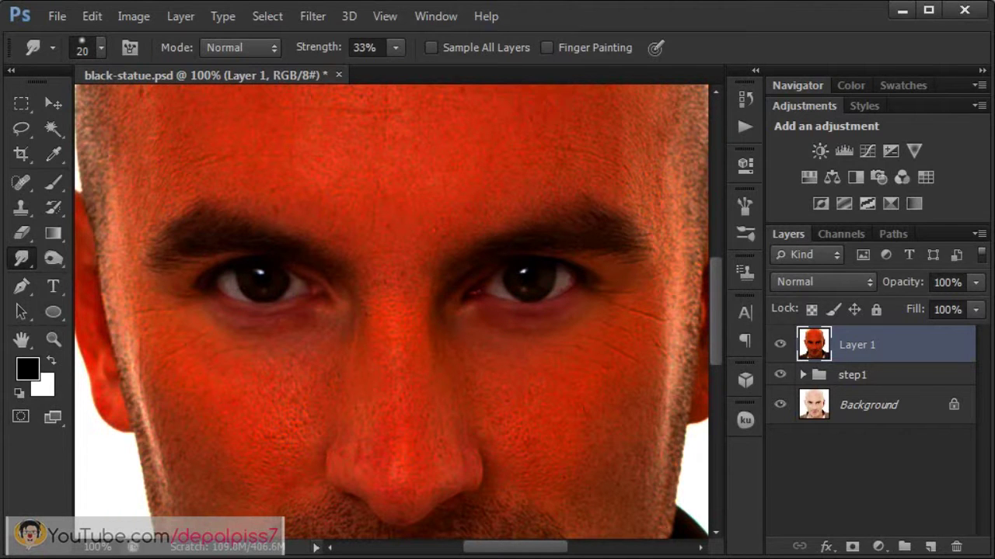
key("ctrl+s")
key("ctrl+minus")
key("ctrl+minus")
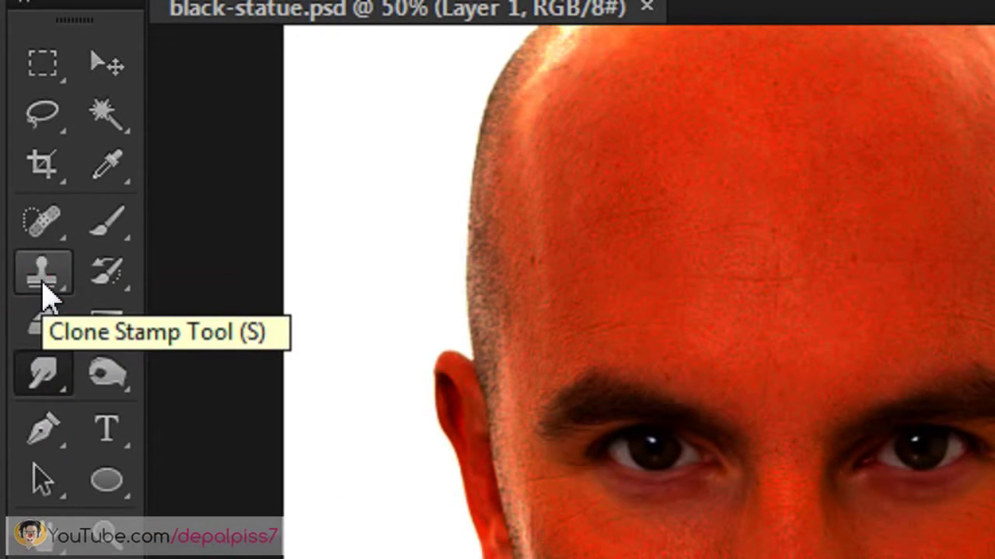
Step: Select the Clone Stamp tool with Aligned on and Sample set to Current & Below
right_click(21, 217)
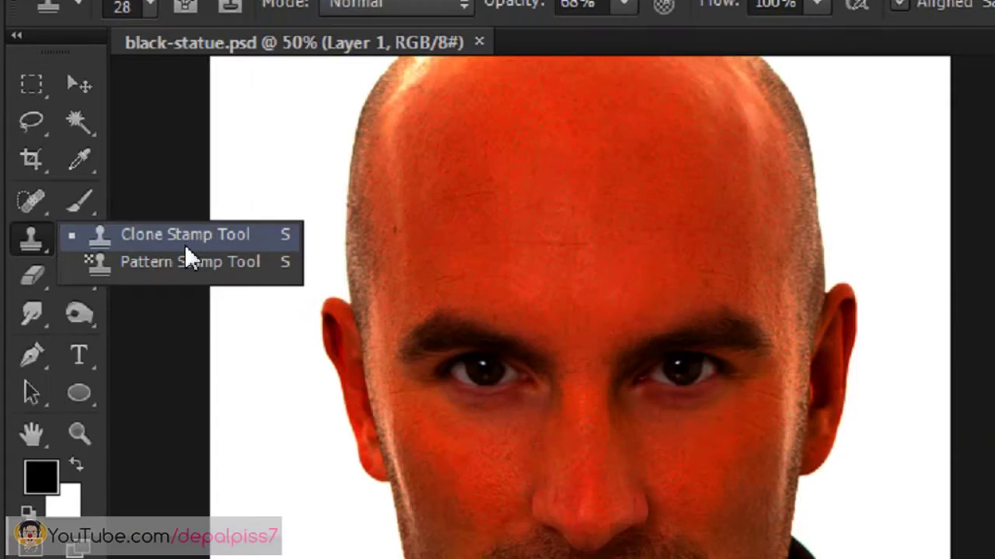
left_click(251, 280)
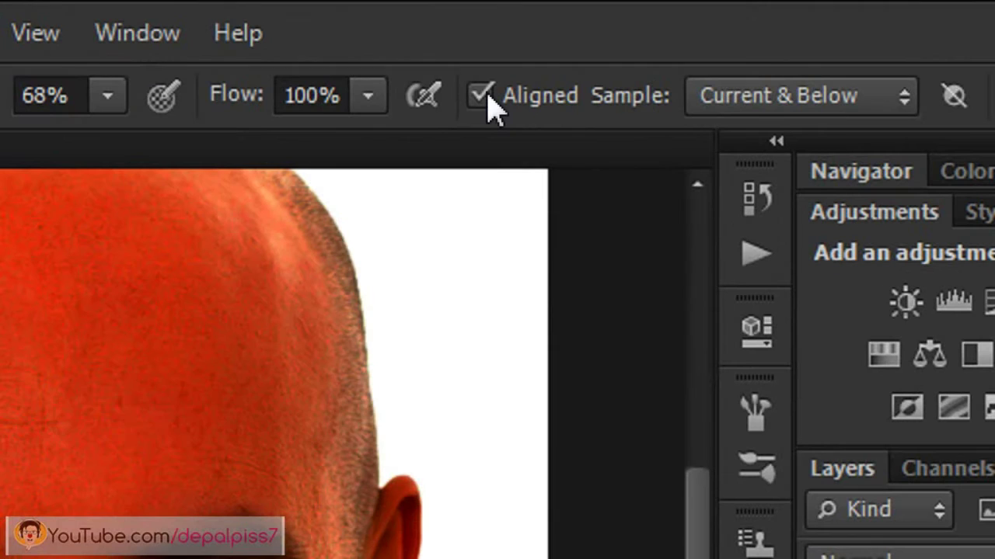
left_click(609, 49)
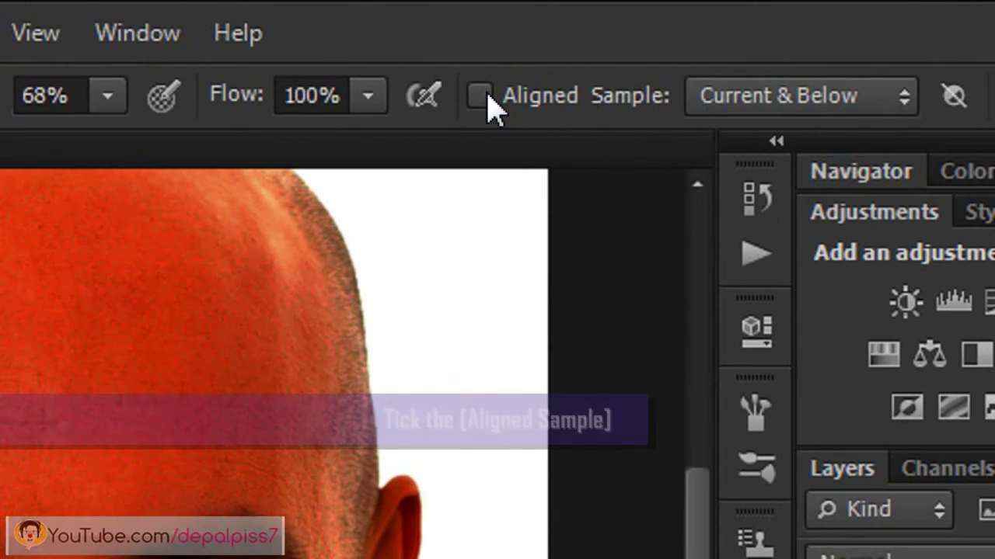
left_click(480, 96)
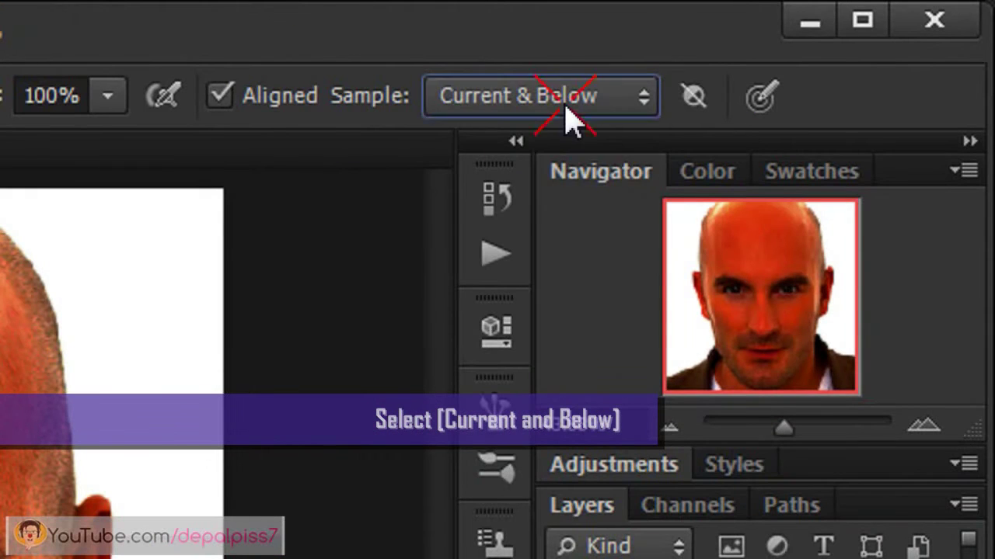
left_click(565, 117)
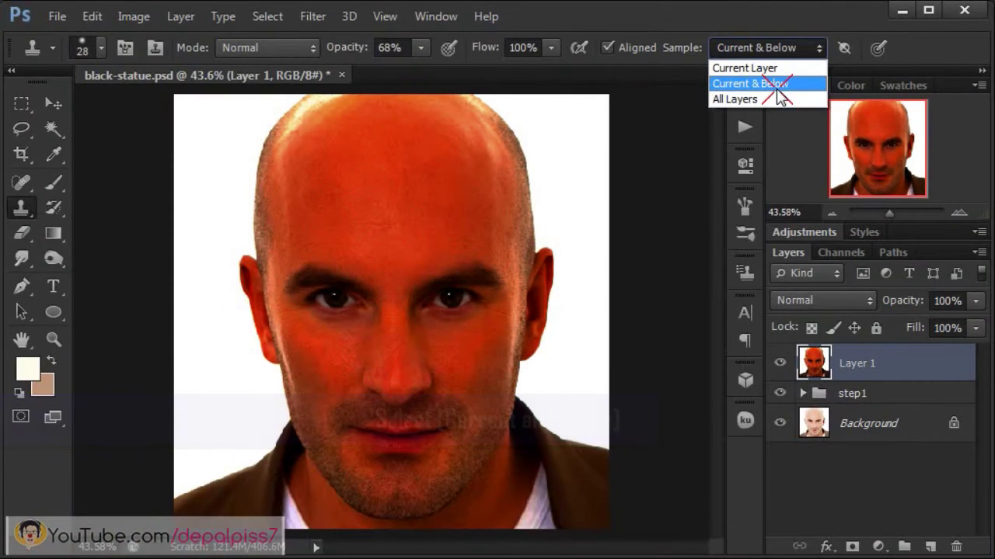
left_click(719, 84)
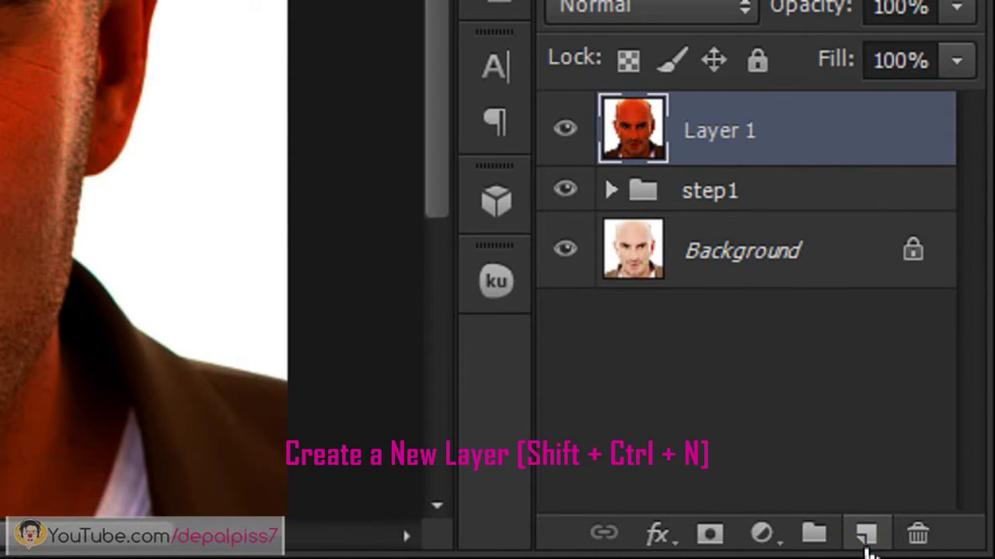
Step: Create empty Layer 2 and set the clone source on the forehead skin
left_click(866, 535)
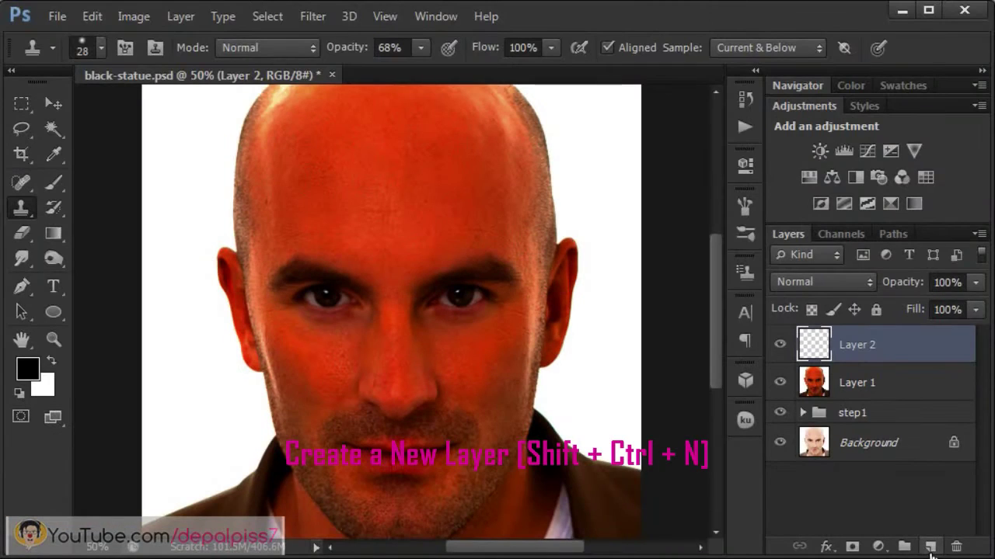
key("ctrl+plus")
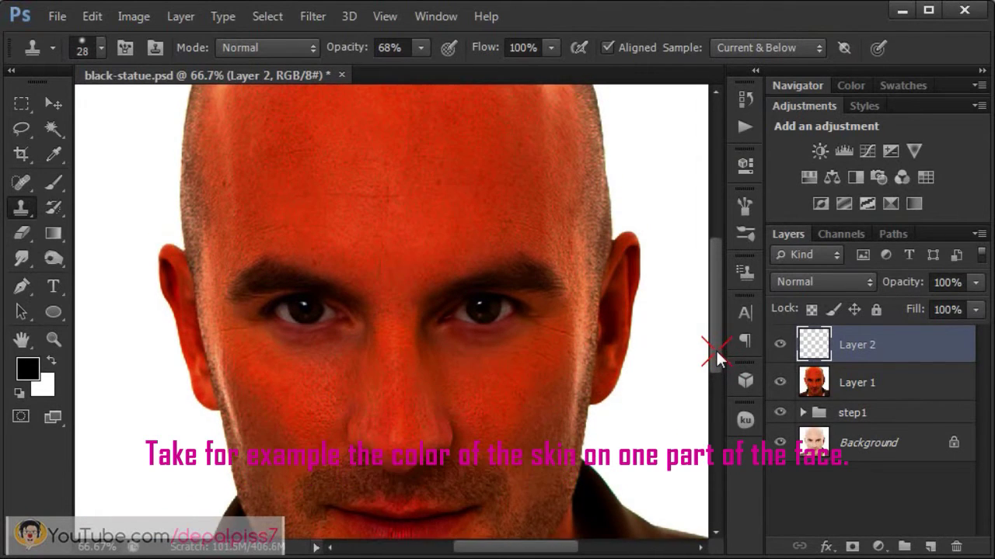
scroll(716, 349, "up", 3)
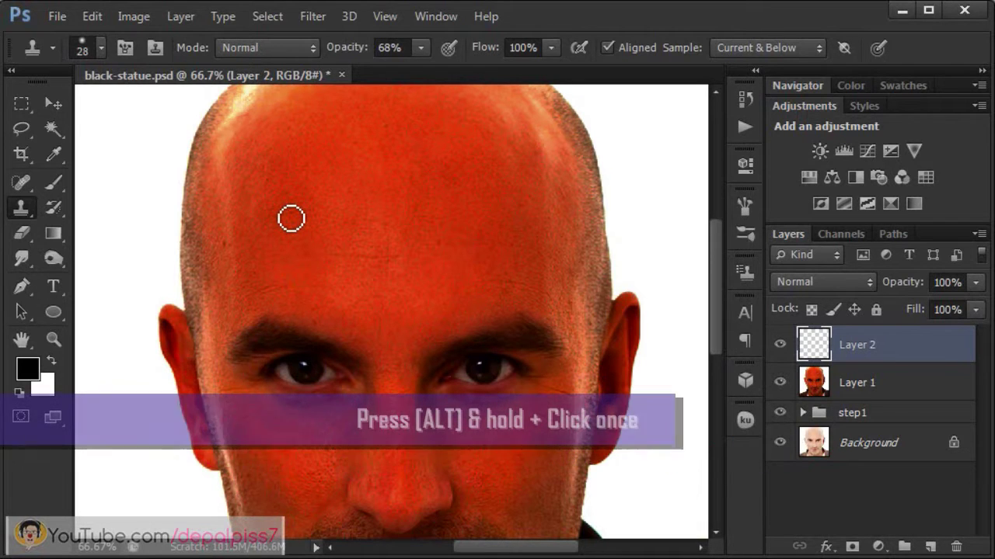
key("alt")
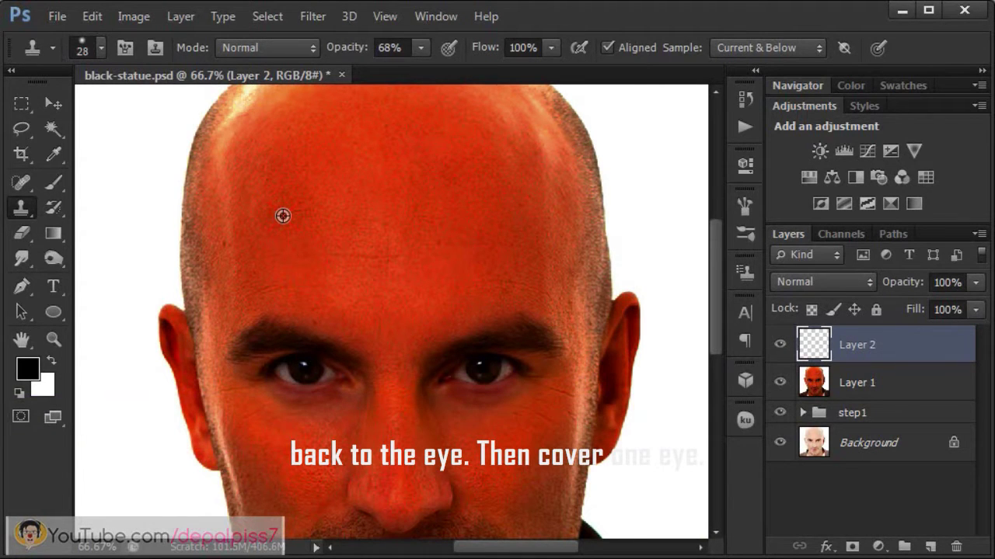
left_click(282, 216, "alt")
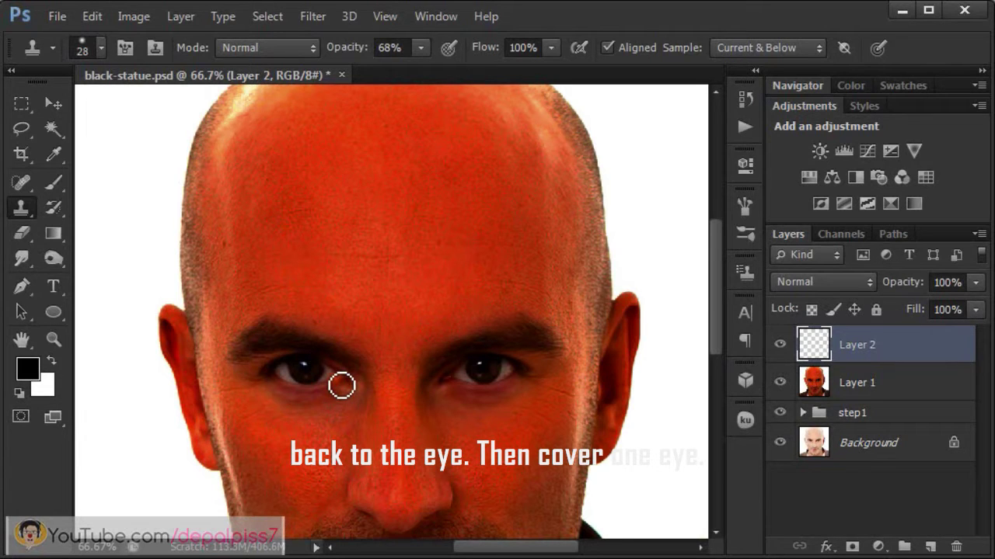
Step: Paint cloned forehead skin over the left and right eyes
key("ctrl+plus")
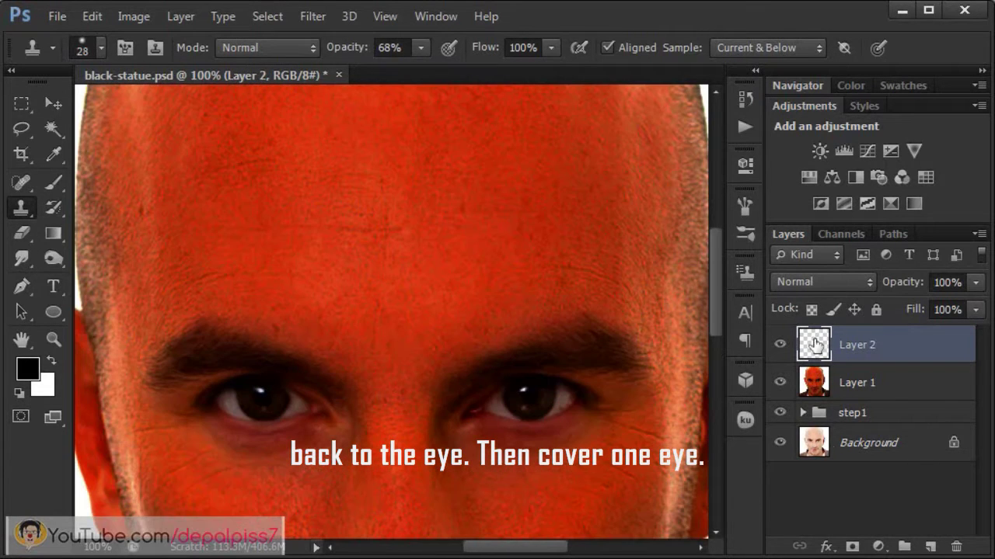
left_click_drag(716, 314, 714, 346)
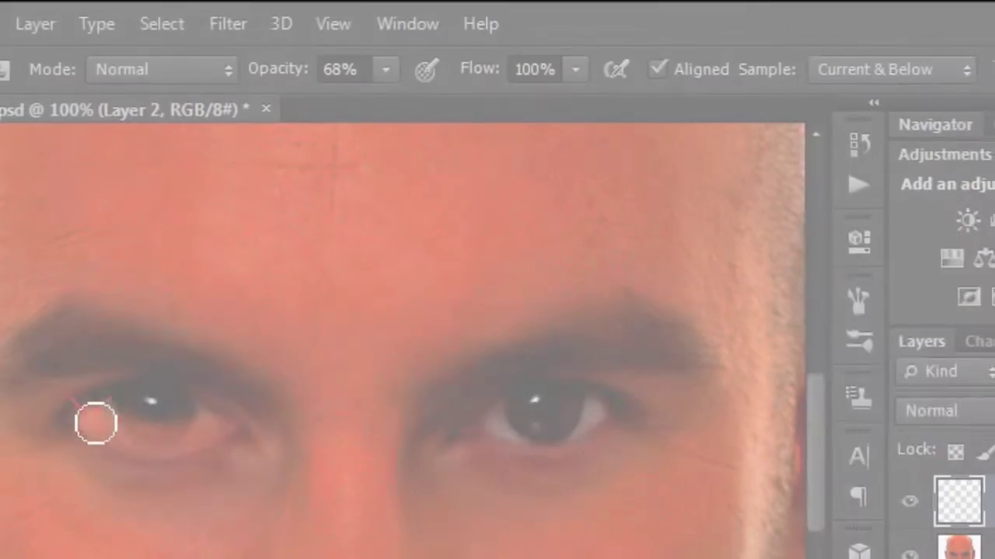
mouse_move(96, 423)
left_mouse_down()
mouse_move(240, 413)
mouse_move(101, 396)
mouse_move(251, 402)
mouse_move(179, 352)
left_mouse_up()
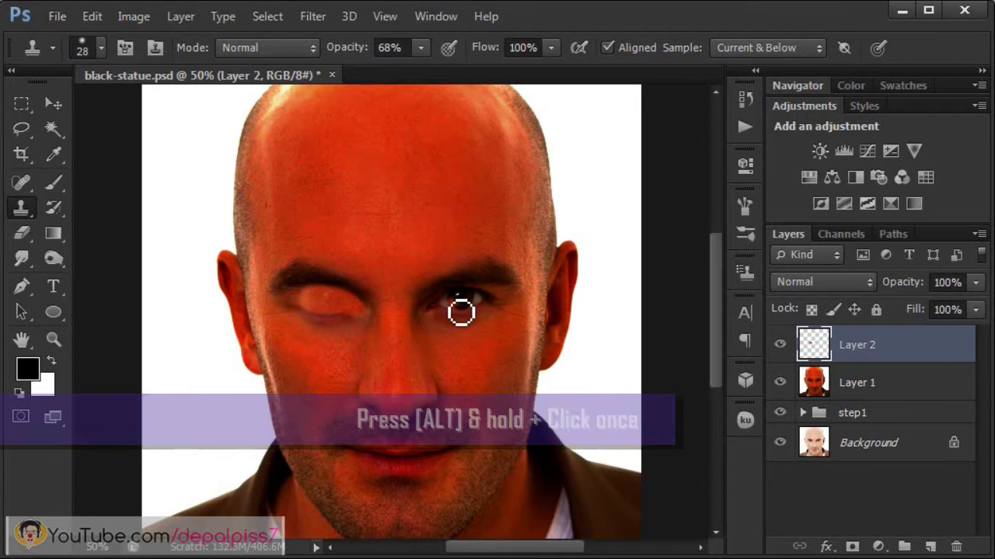
key("ctrl+plus")
key("ctrl+plus")
left_click_drag(444, 306, 587, 288)
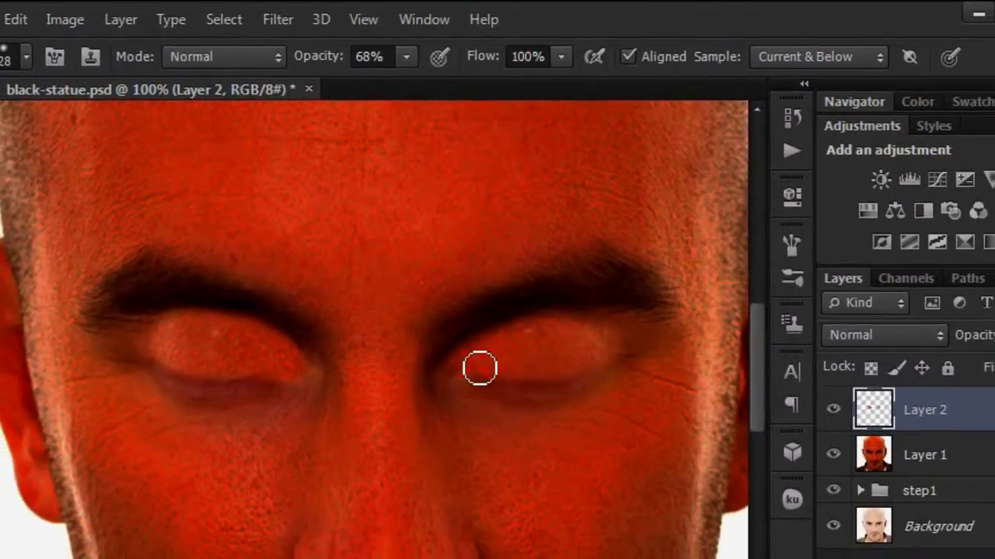
key("ctrl+minus")
key("ctrl+minus")
key("ctrl+minus")
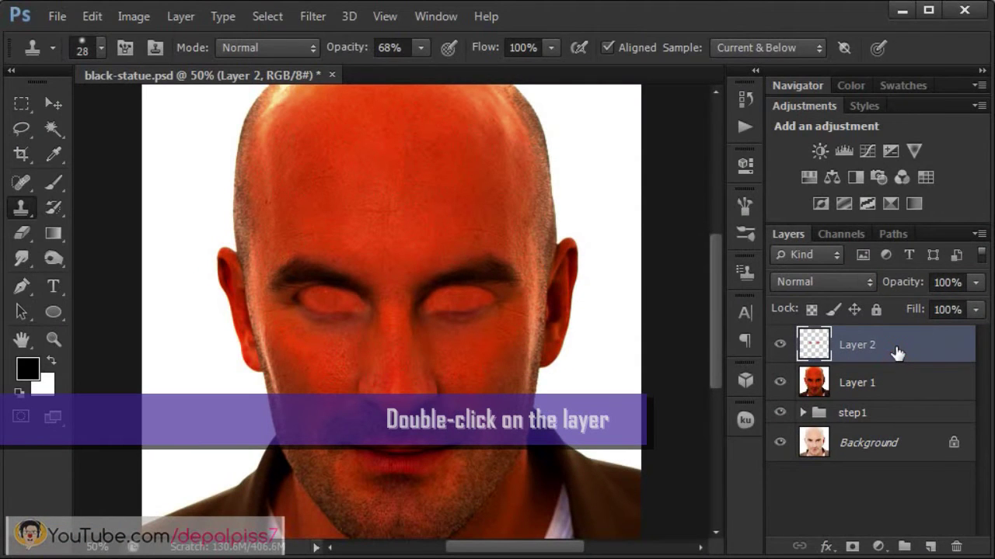
Step: Give Layer 2 an Inner Shadow without global light, 4 px distance, 13 px size
double_click(897, 353)
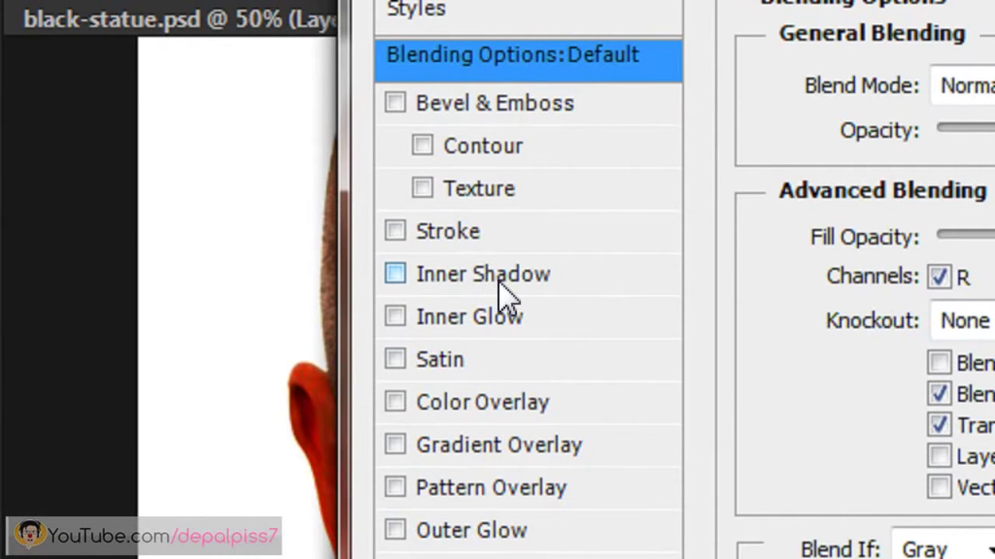
left_click(501, 286)
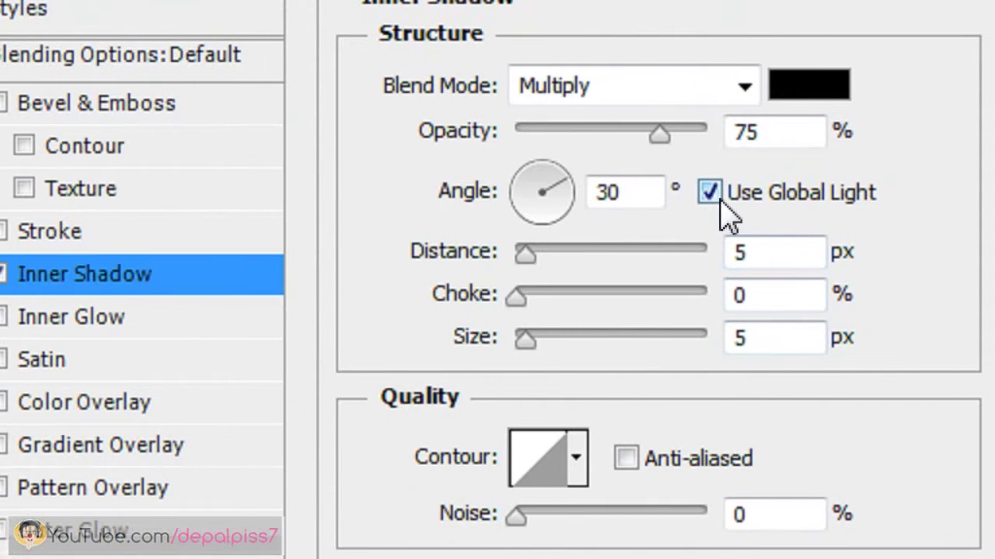
left_click(709, 195)
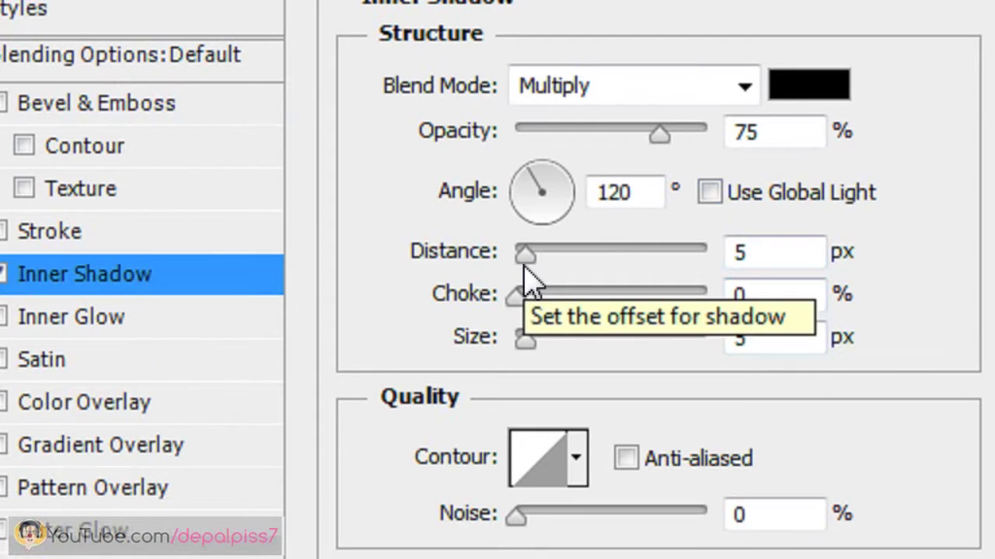
double_click(735, 256)
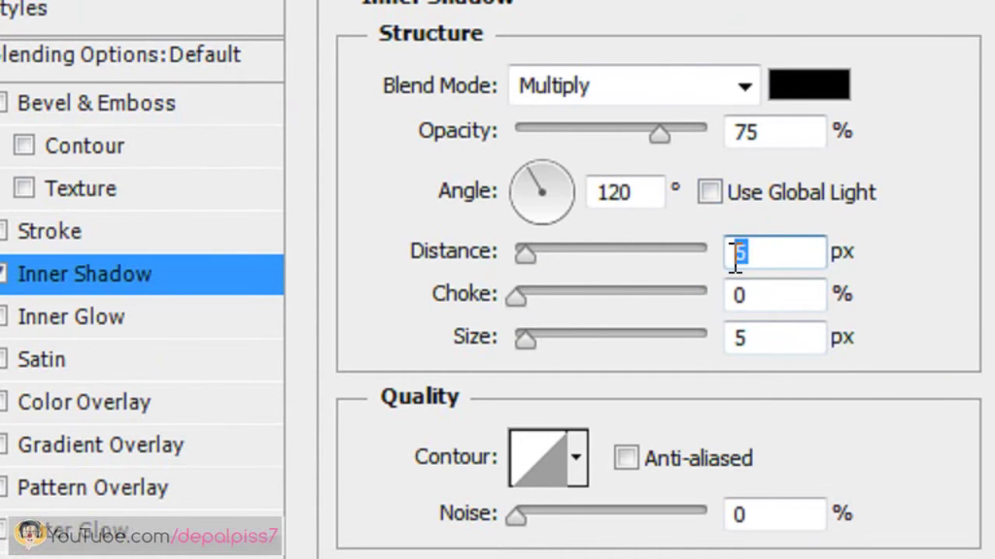
type("4")
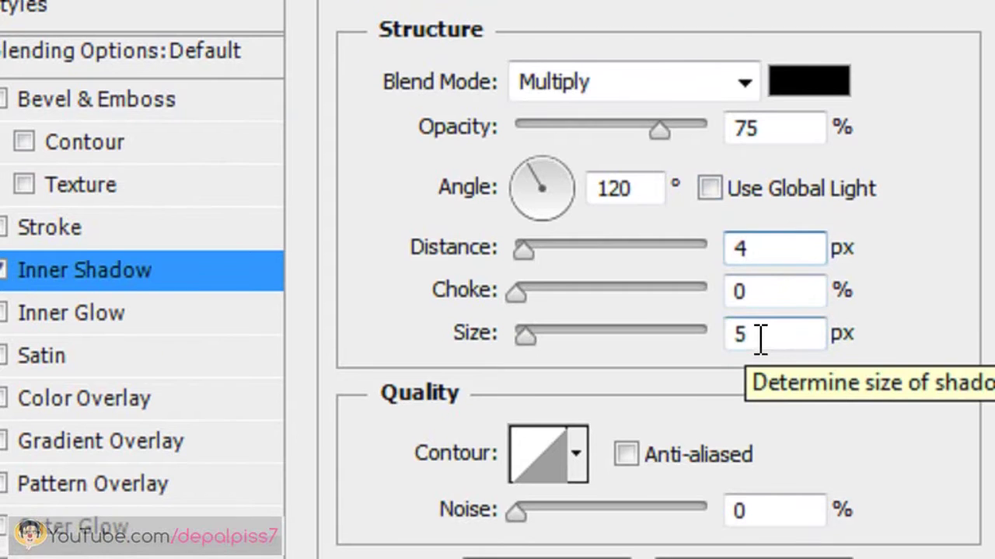
double_click(734, 338)
type("13")
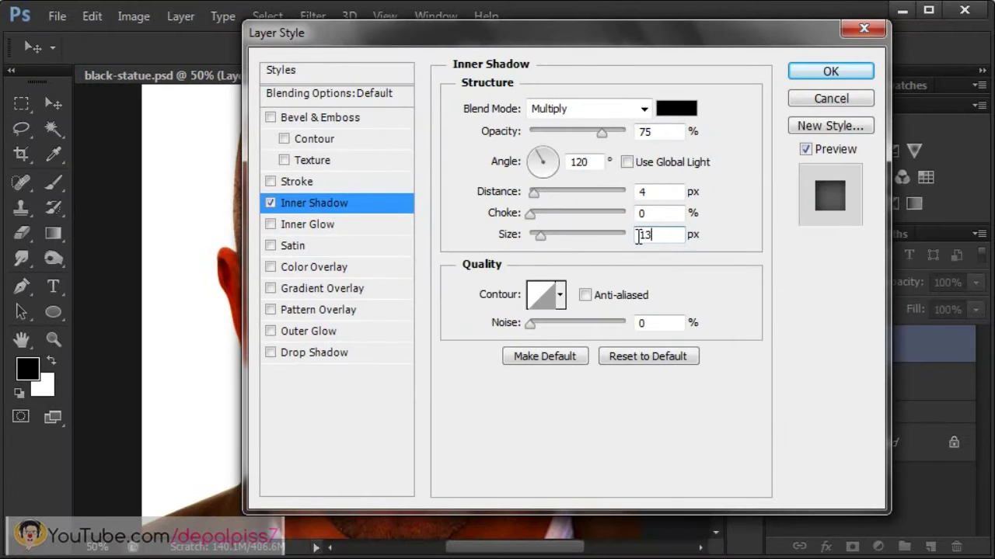
left_click_drag(596, 47, 825, 53)
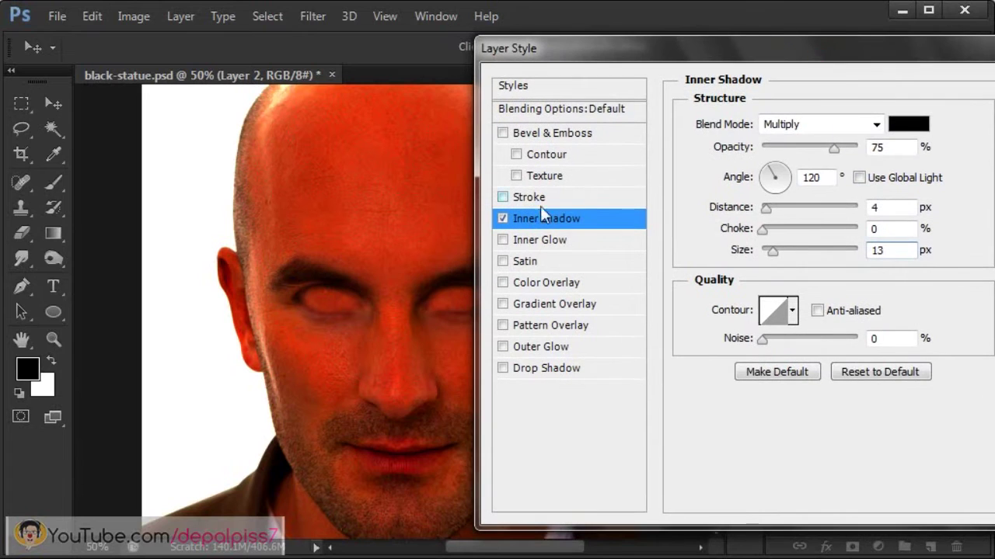
left_click(504, 218)
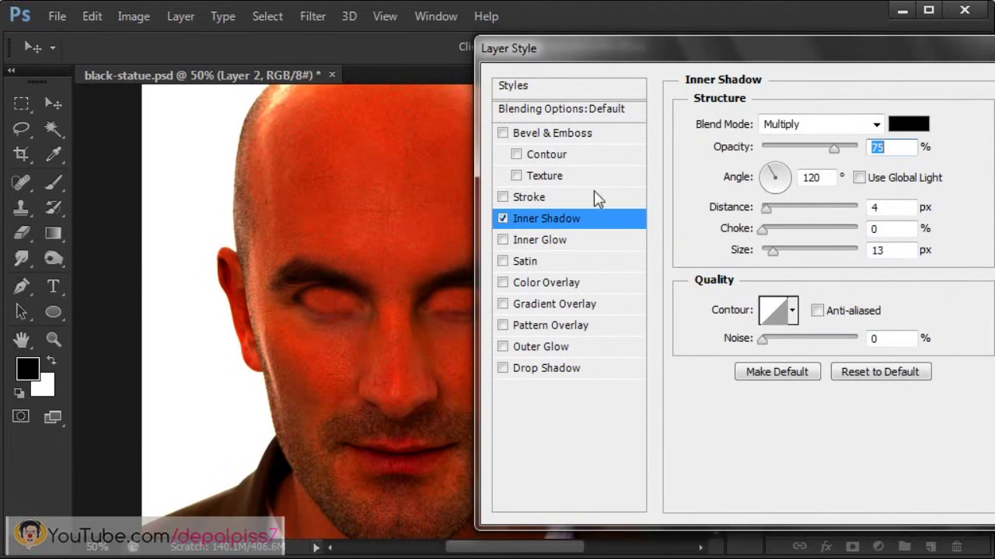
left_click_drag(800, 54, 582, 53)
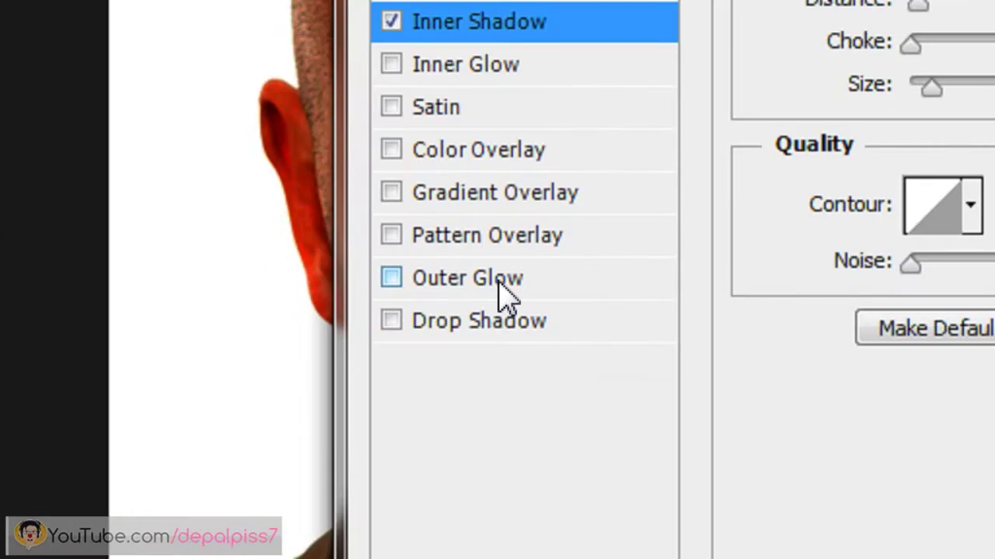
Step: Add an Outer Glow to Layer 2 with 12% opacity and 128 px size
left_click(337, 349)
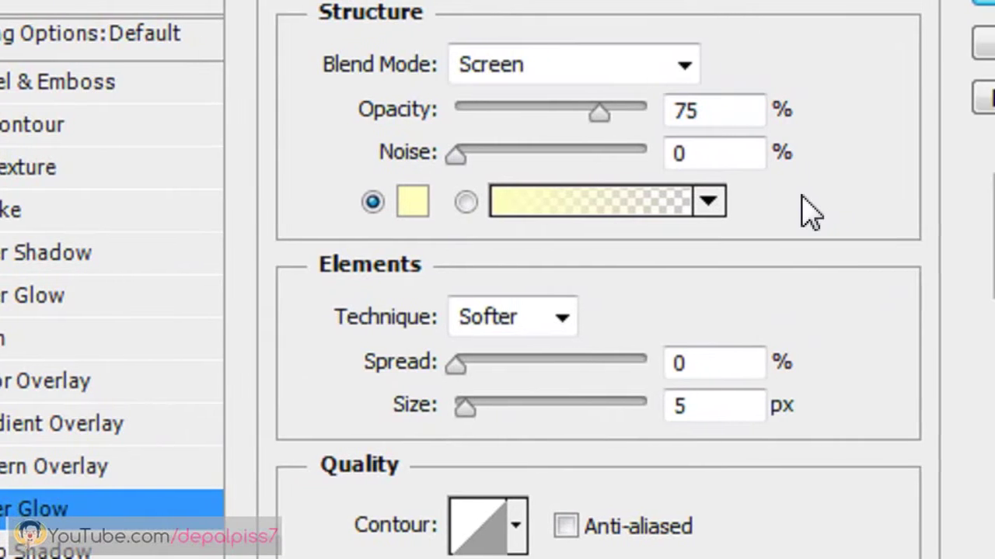
double_click(687, 128)
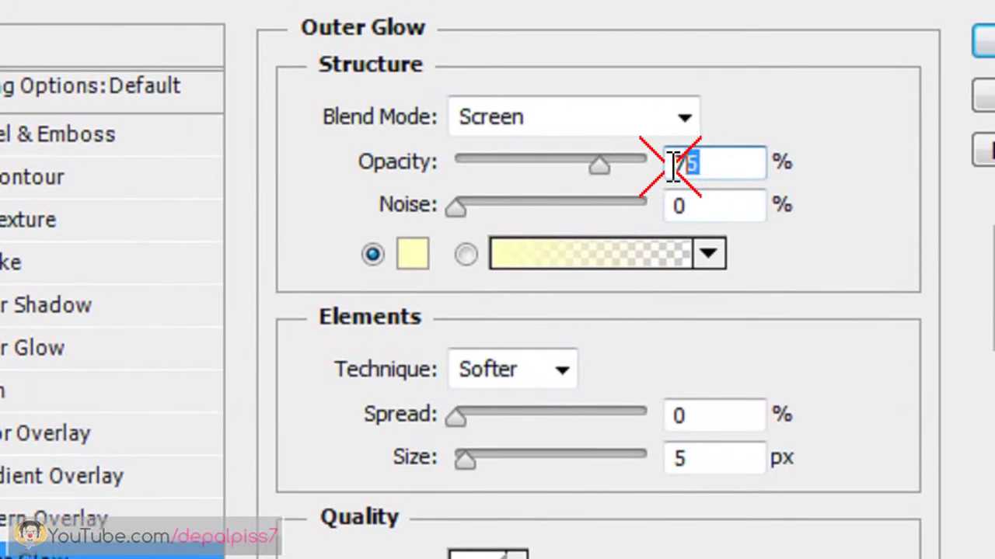
type("12")
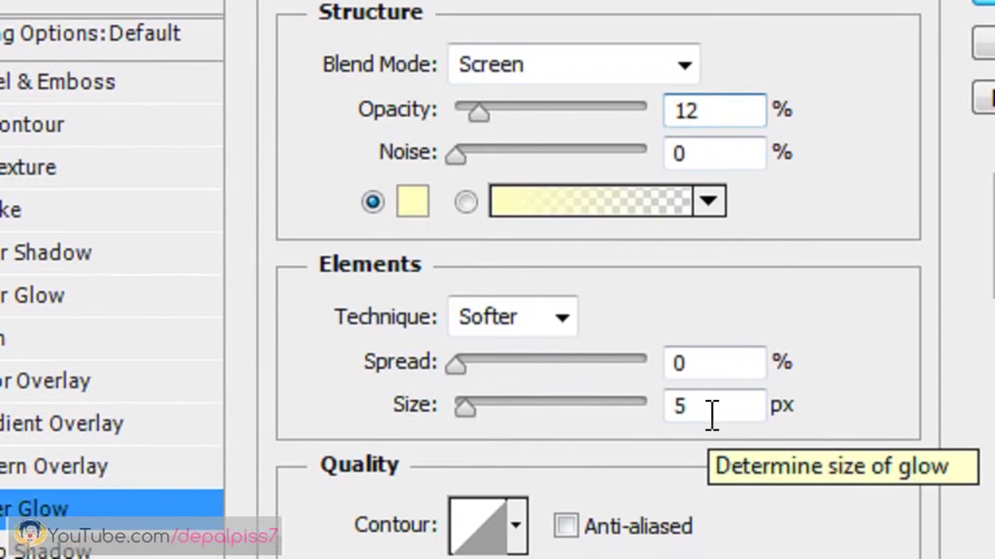
double_click(684, 371)
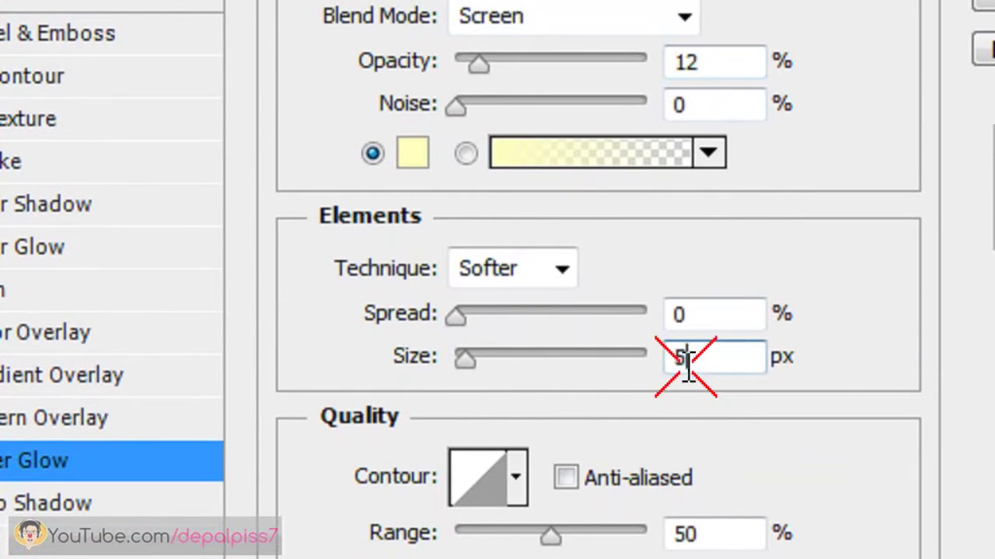
type("12")
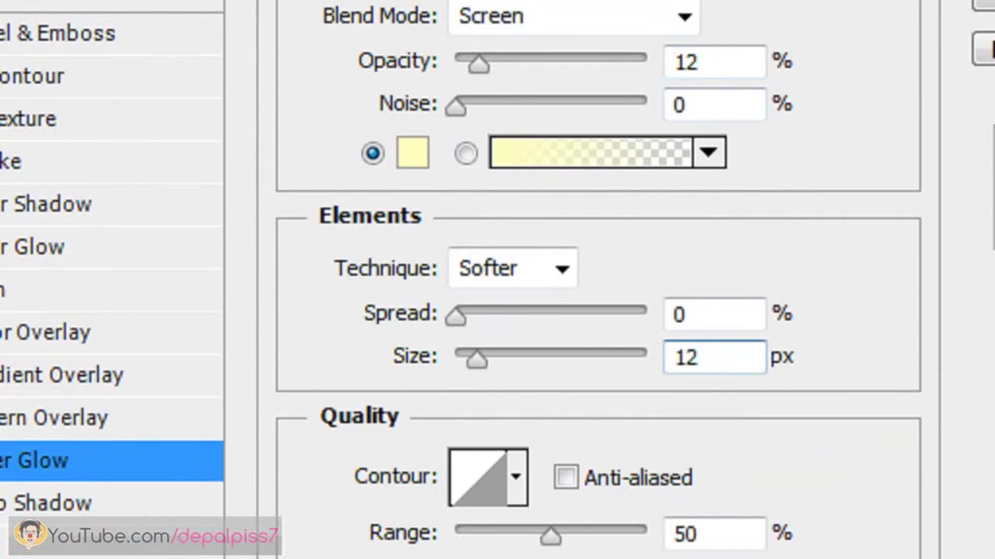
type("8")
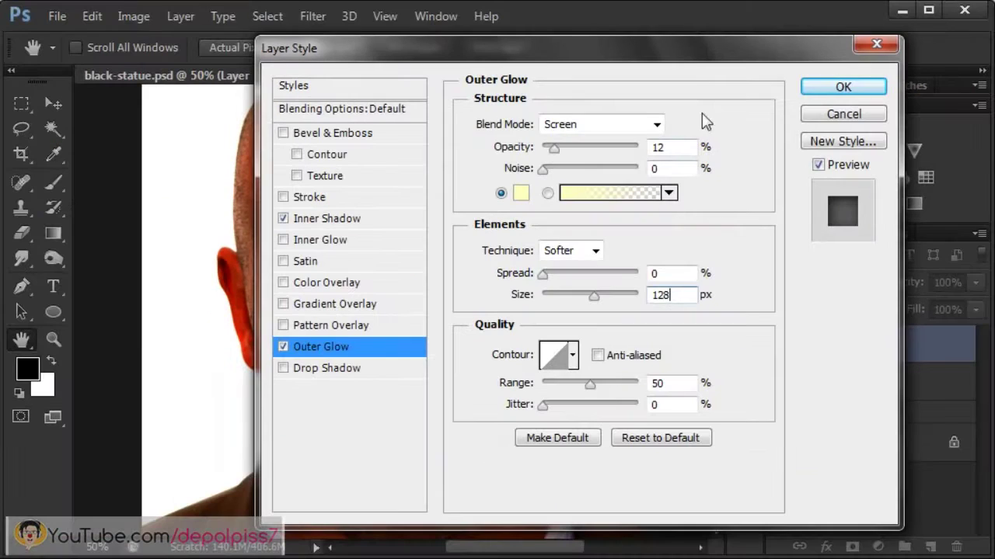
mouse_move(694, 61)
left_mouse_down()
mouse_move(956, 460)
mouse_move(927, 103)
left_mouse_up()
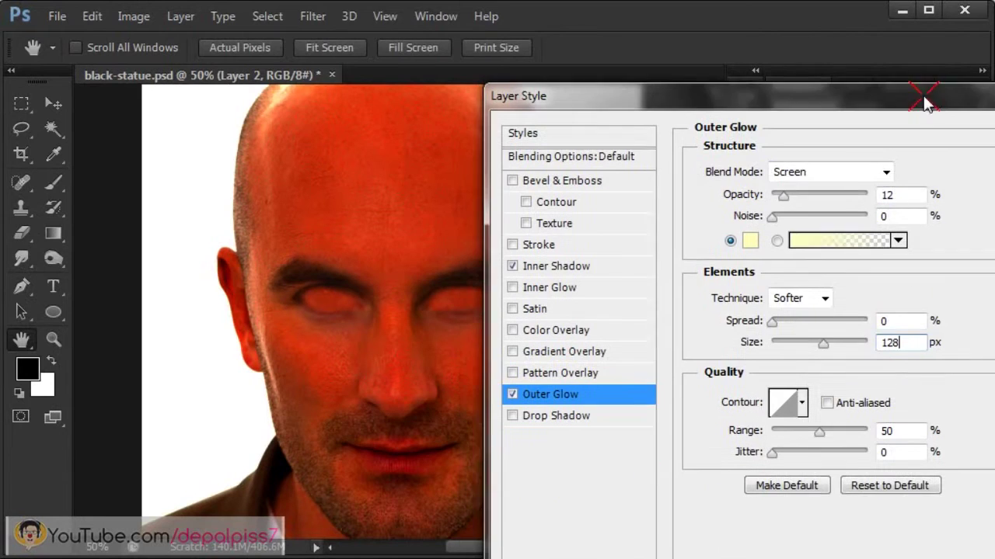
left_click(520, 393)
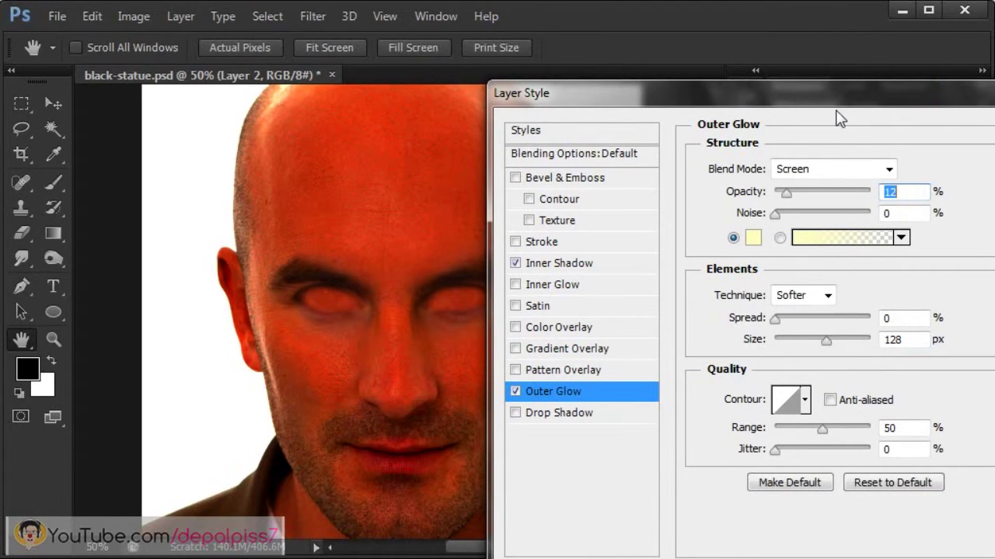
left_click_drag(850, 94, 635, 45)
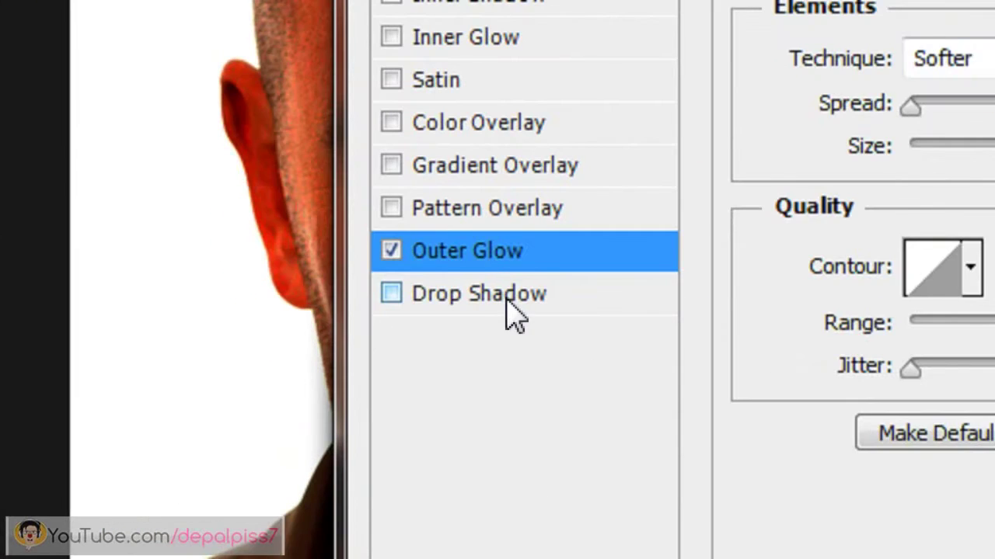
Step: Add a Drop Shadow without global light, with 0 distance and 0 size, and apply the style
left_click(358, 366)
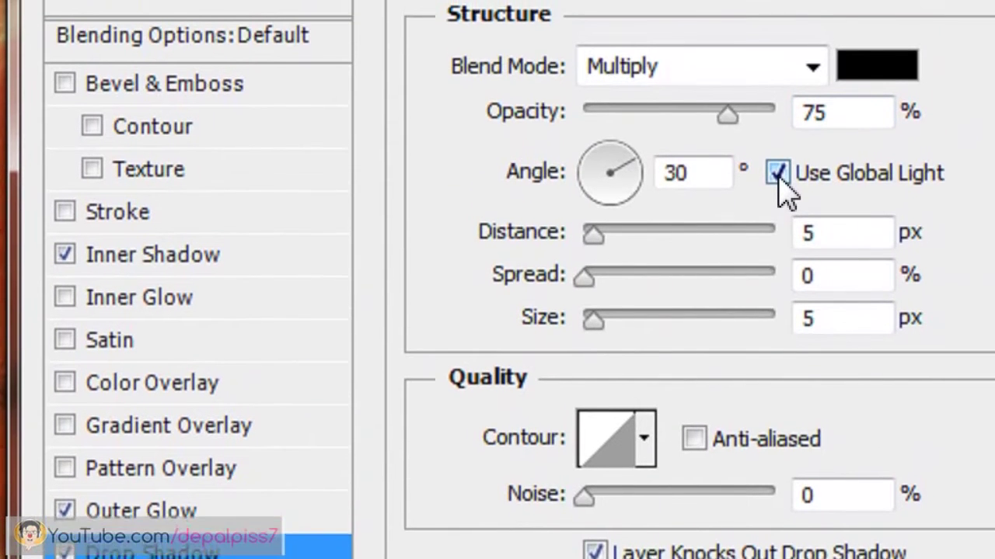
left_click(778, 195)
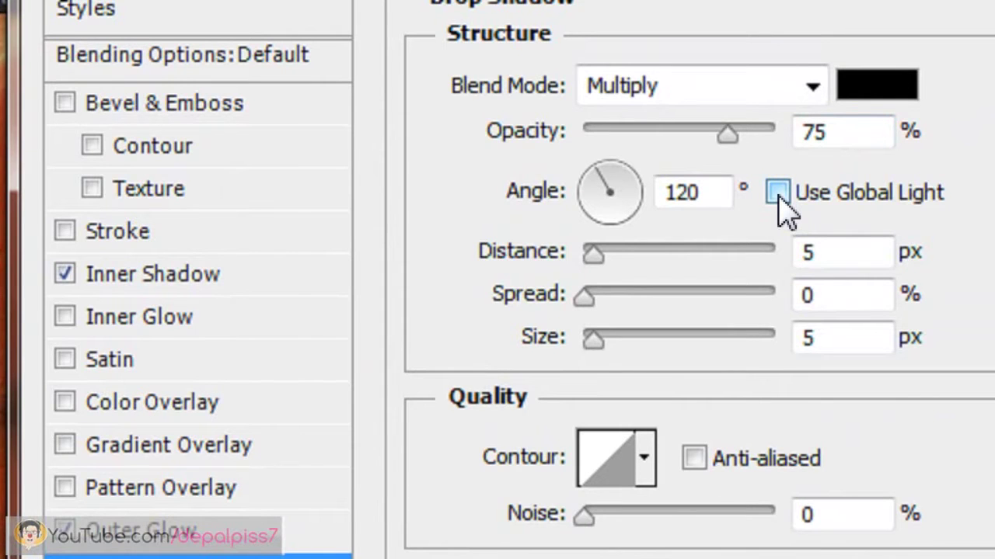
left_click_drag(564, 260, 549, 262)
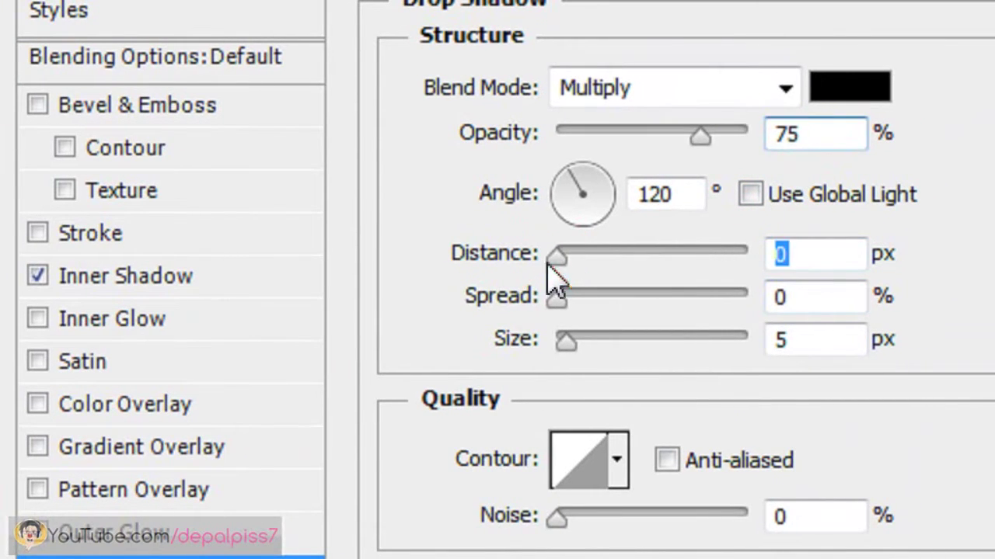
key("Tab")
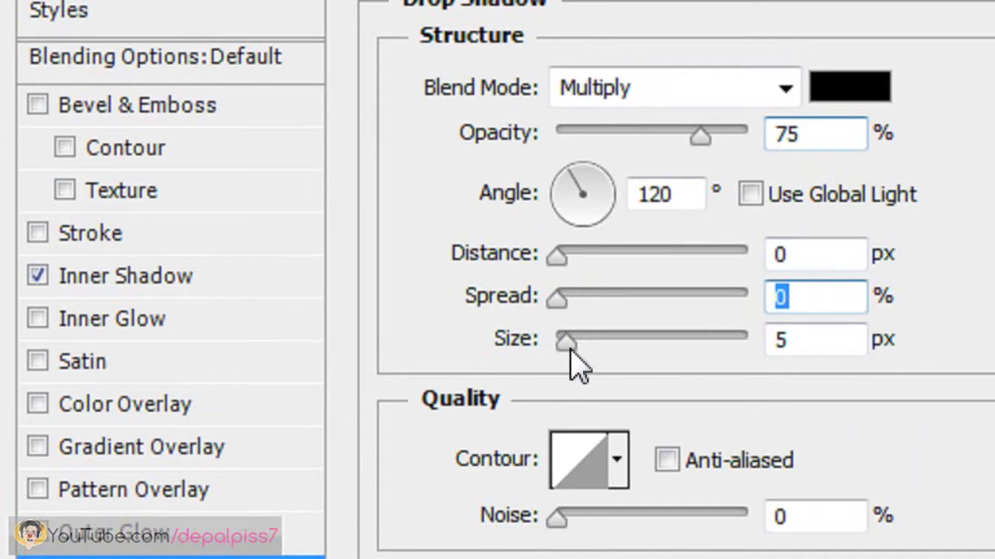
left_click_drag(571, 350, 547, 351)
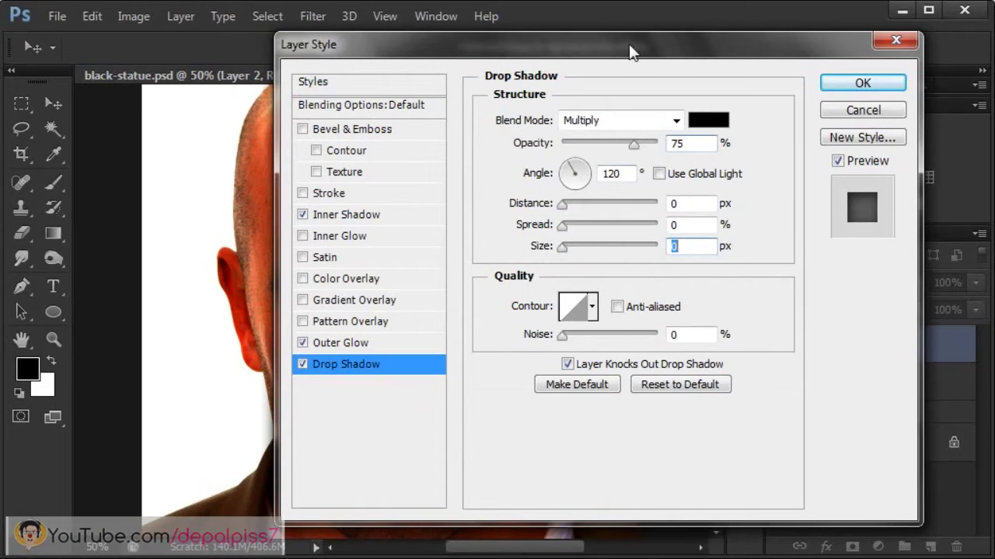
left_click_drag(629, 44, 631, 105)
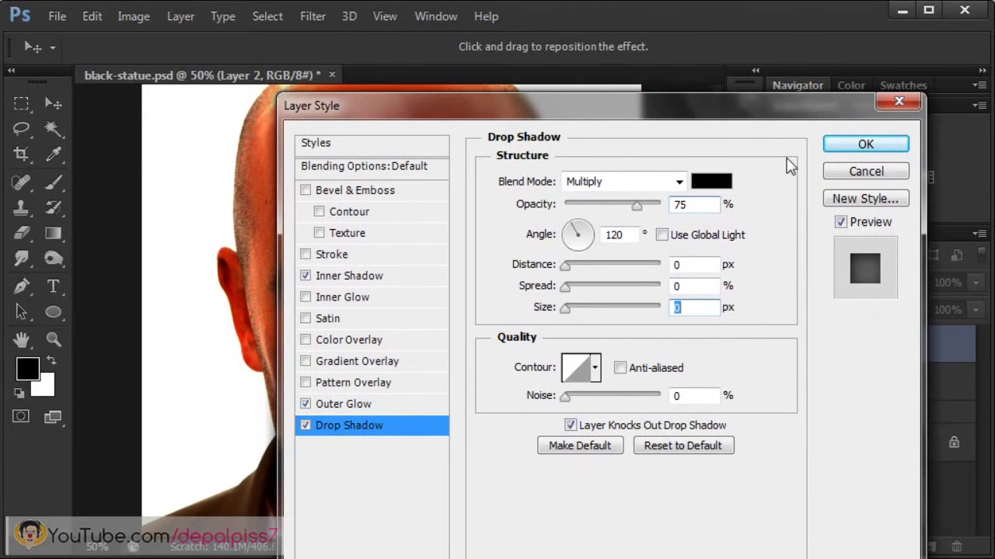
key("Return")
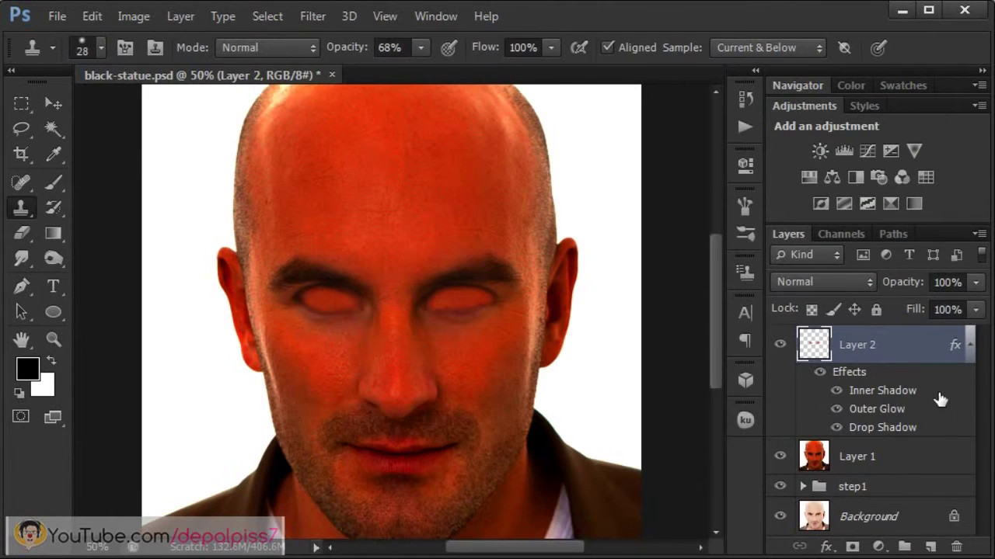
left_click(970, 346)
key("ctrl+1")
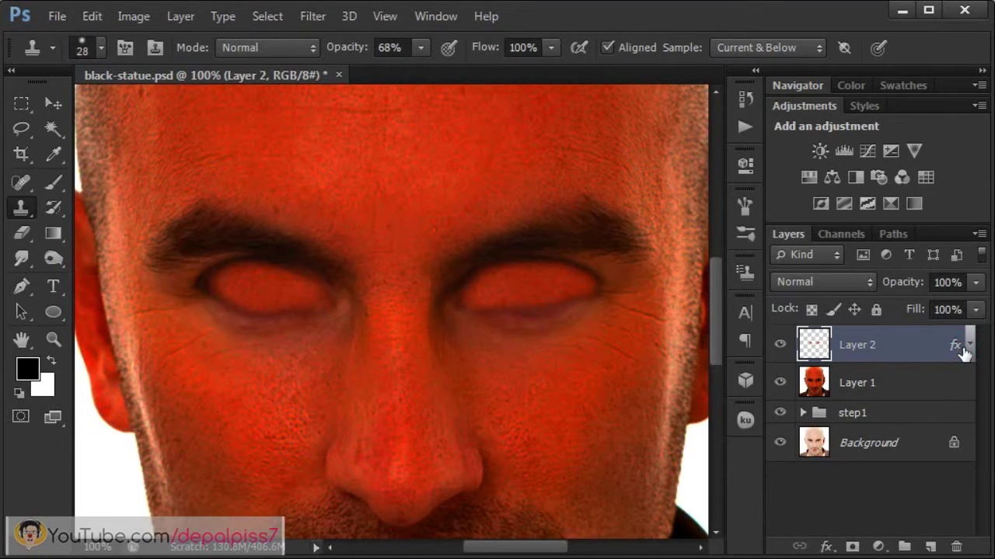
left_click(968, 345)
left_click(824, 372)
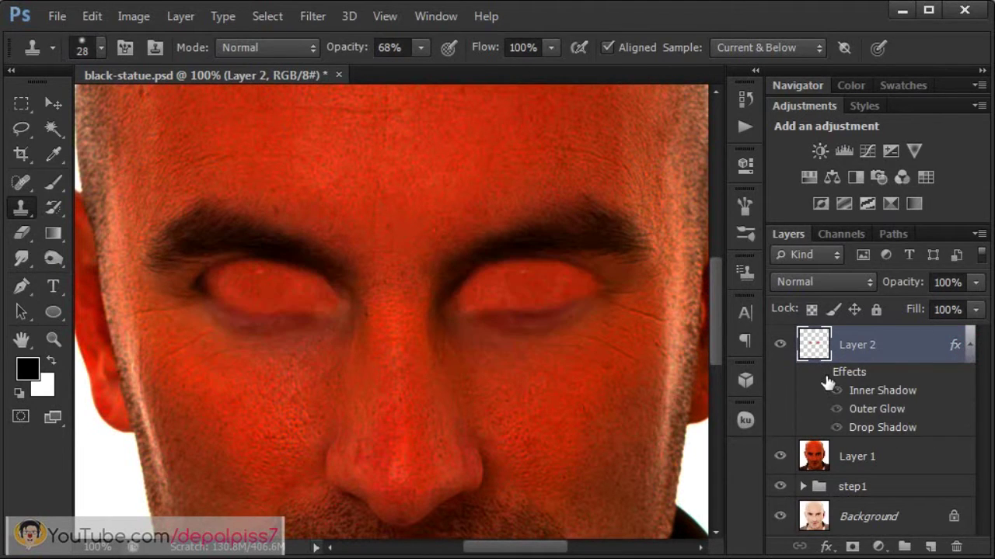
left_click(822, 373)
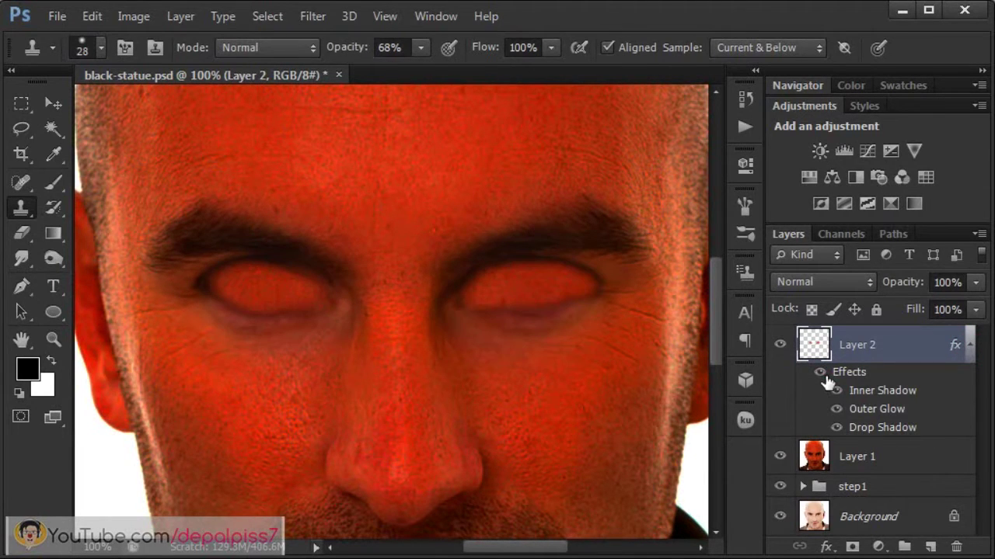
left_click(970, 344)
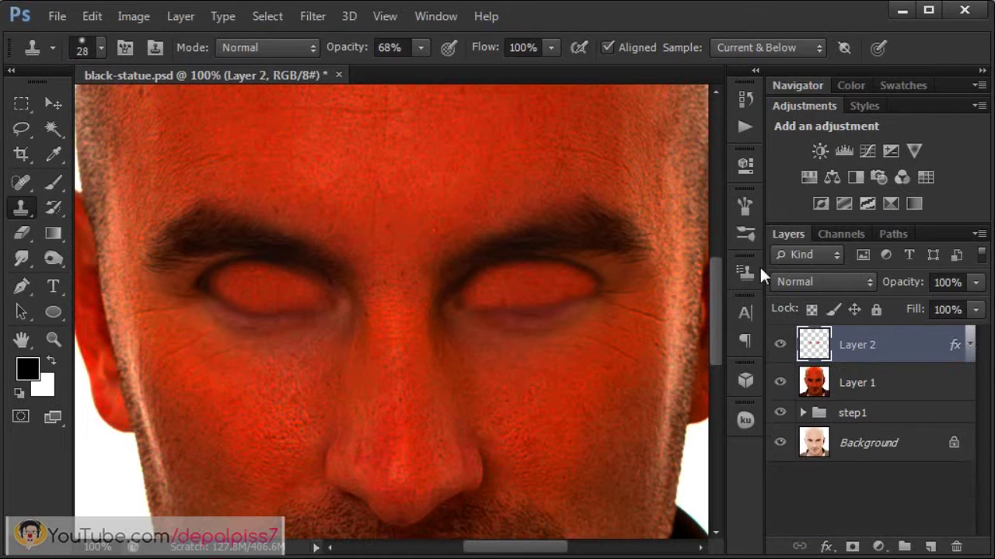
key("ctrl+minus")
key("ctrl+0")
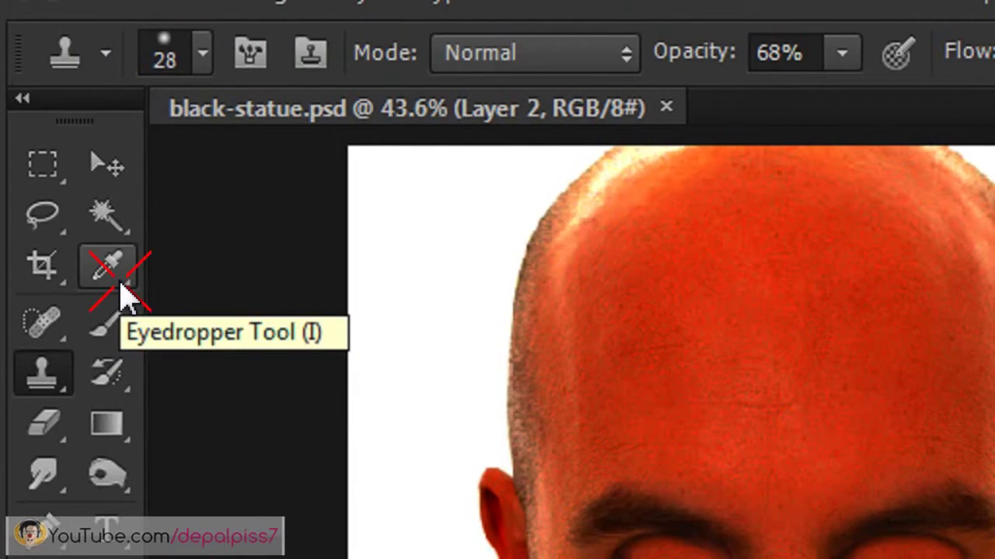
Step: Sample the orange-red forehead skin colour with the Eyedropper and add an empty Layer 3 above Layer 2
left_click(55, 158)
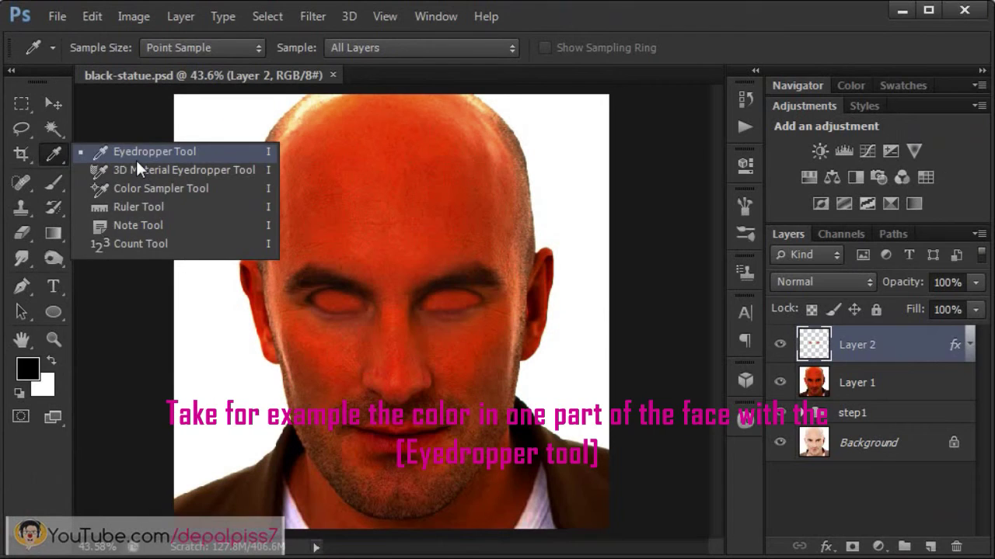
left_click(136, 158)
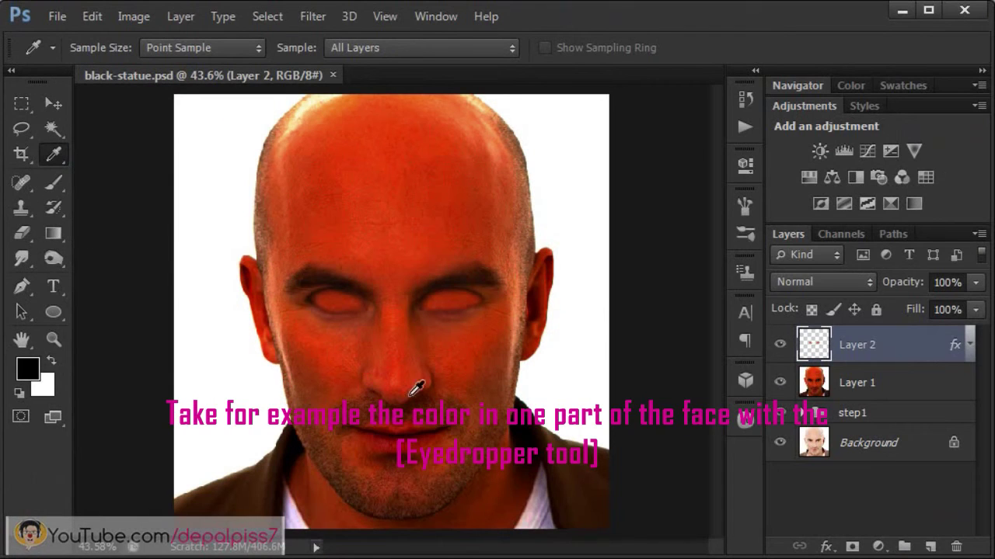
left_click(407, 202)
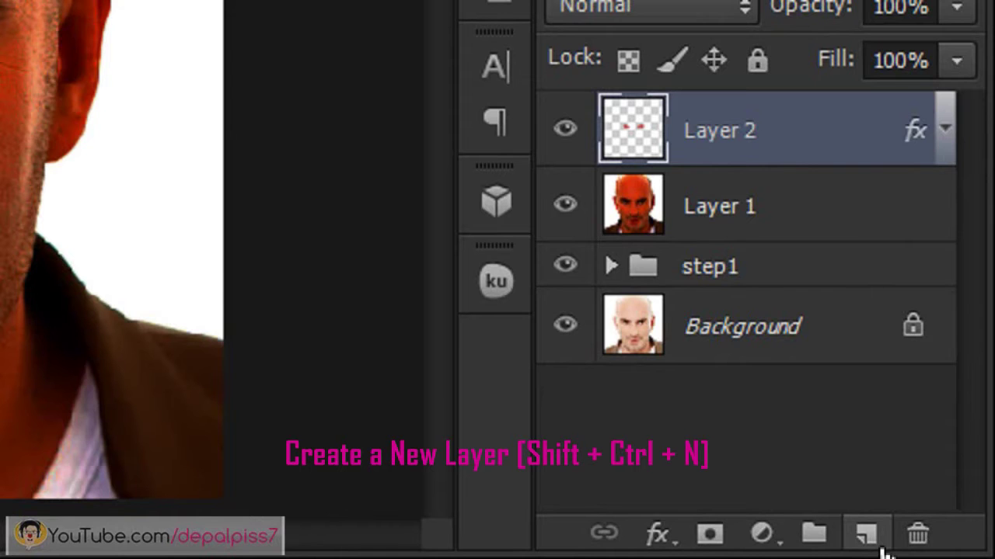
left_click(882, 547)
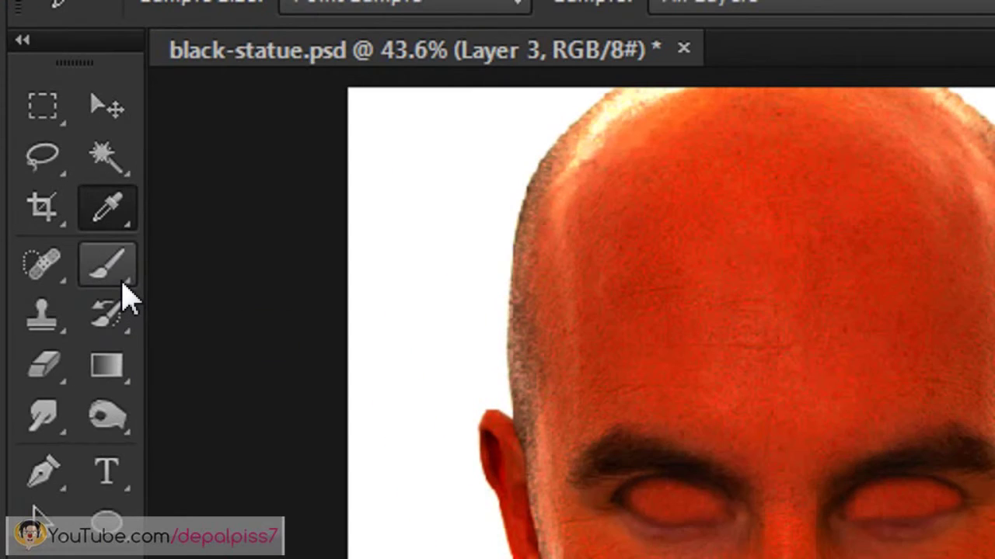
Step: Paint skin colour on Layer 3 with an 80 px, 39% brush over eyebrows, stubble and hairline, then shrink it to 50 px
left_click(60, 188)
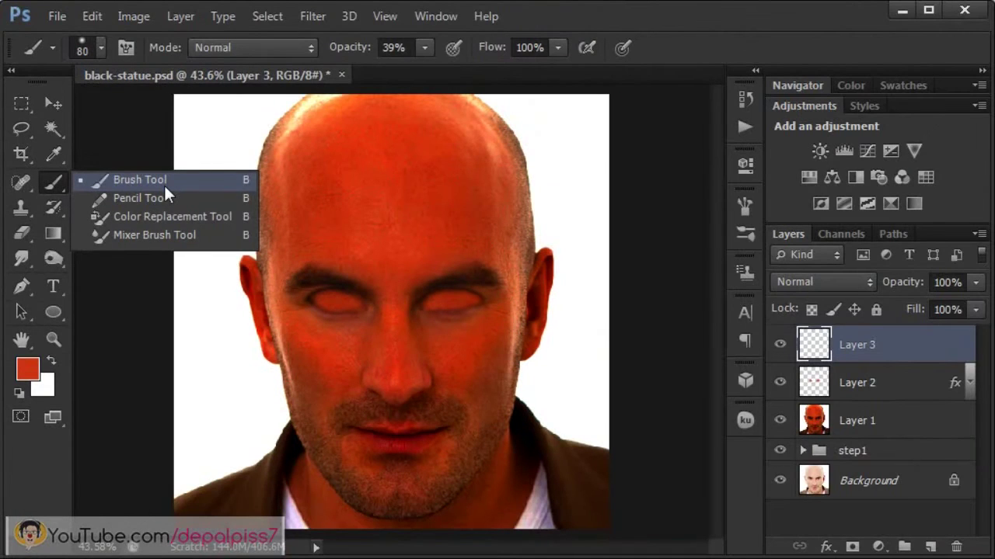
left_click(165, 185)
left_click_drag(260, 263, 270, 261)
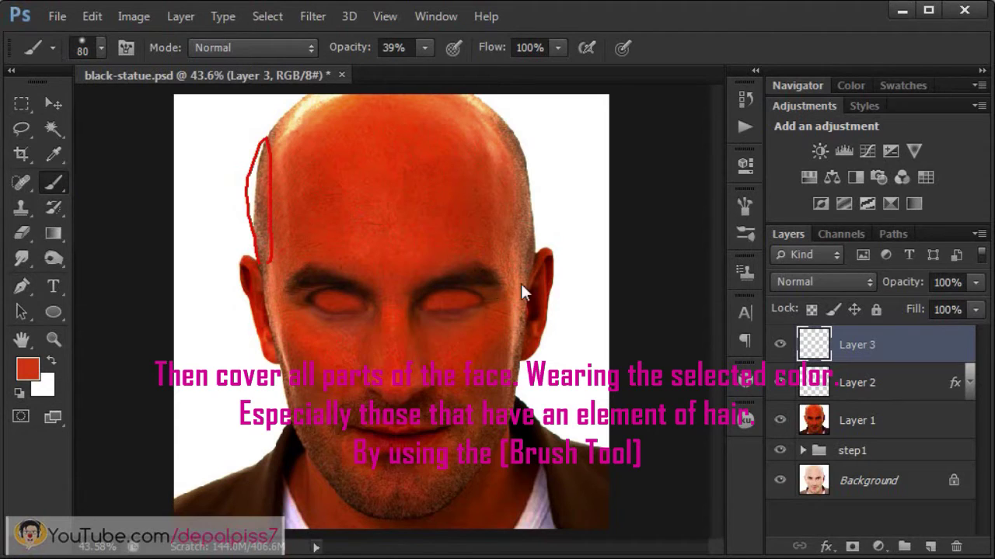
left_click_drag(521, 283, 521, 268)
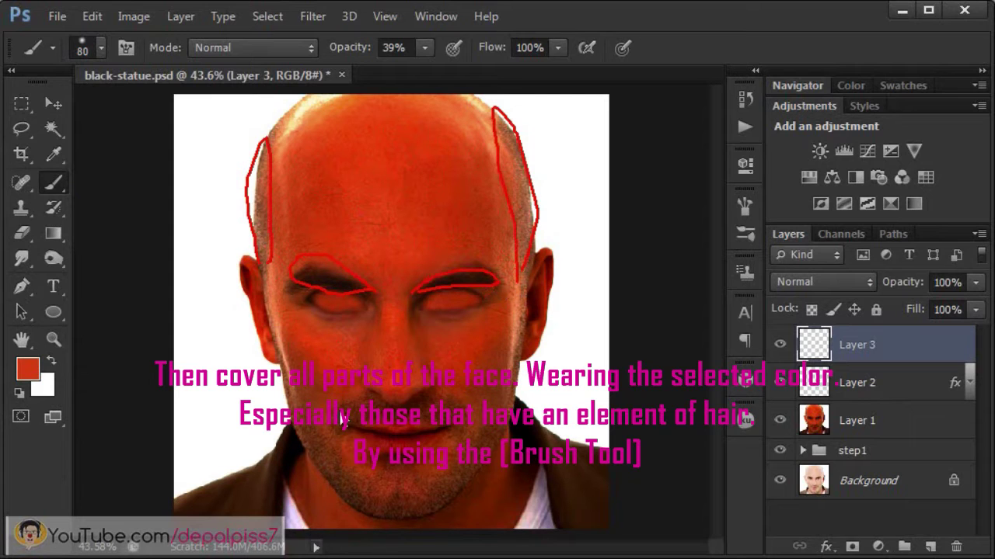
left_click_drag(352, 404, 410, 410)
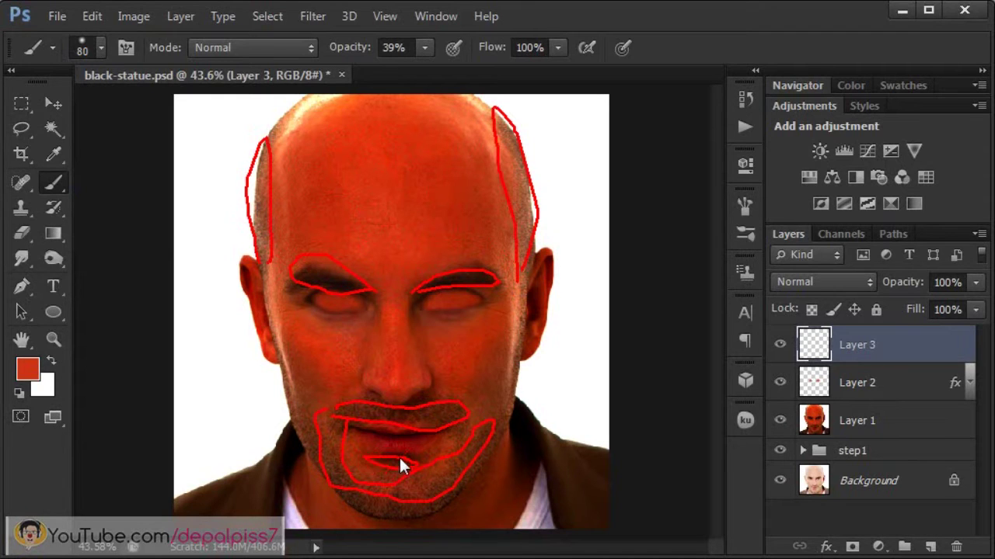
key("Escape")
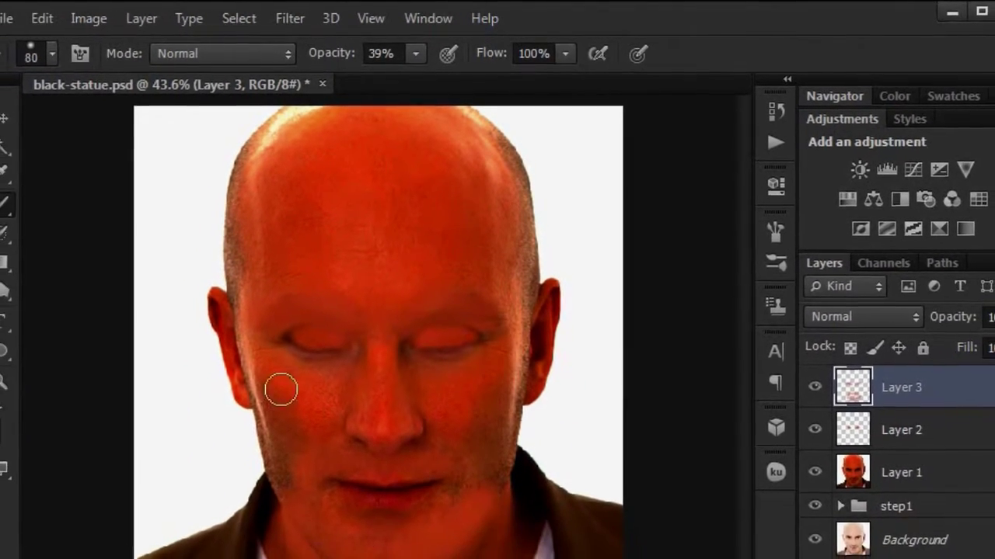
key("bracketleft")
key("bracketleft")
key("bracketleft")
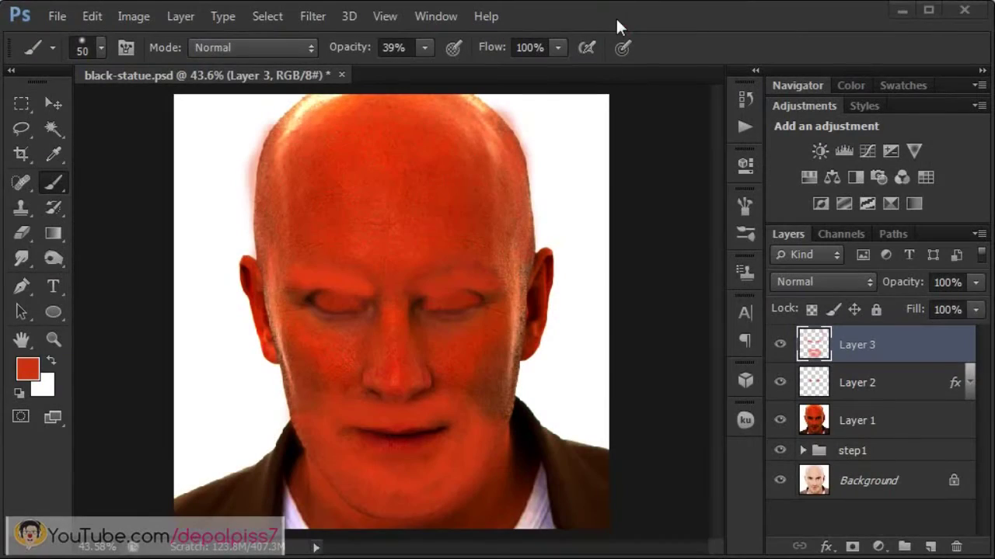
Step: Change Layer 3's blend mode to Color Dodge
left_click(826, 281)
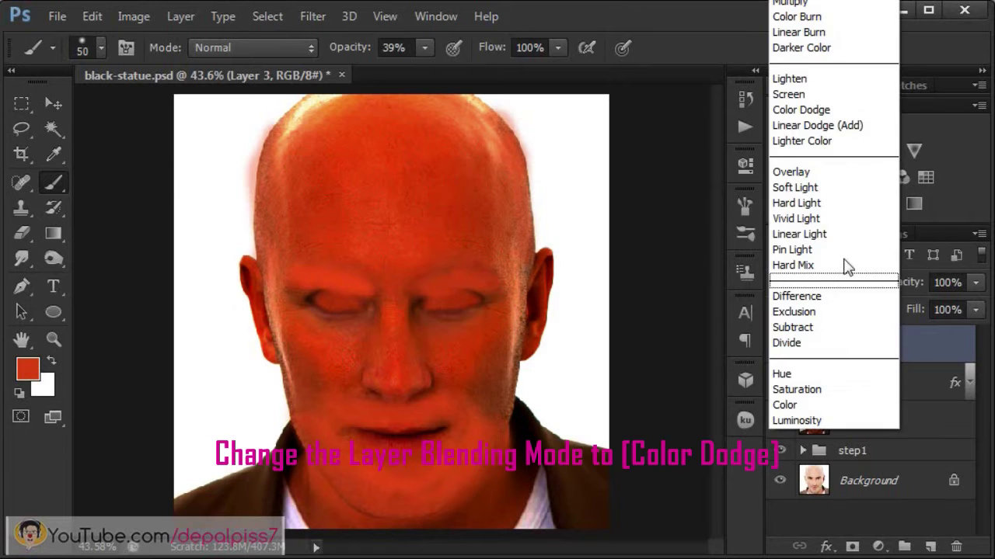
left_click(801, 109)
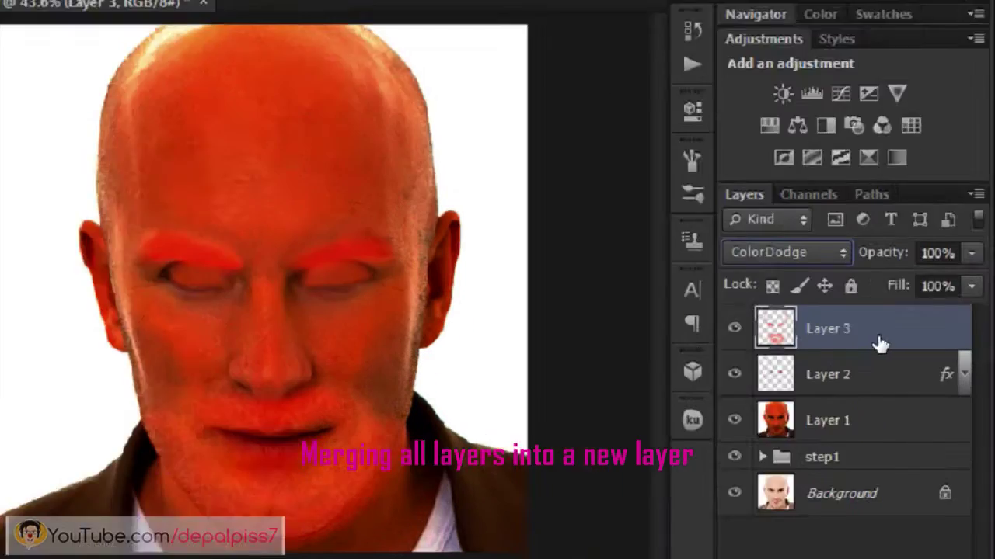
Step: Stamp visible layers into Layer 4 and apply Filter Gallery's Glowing Edges (2, 6, 5) to it
key("ctrl+shift+alt+e")
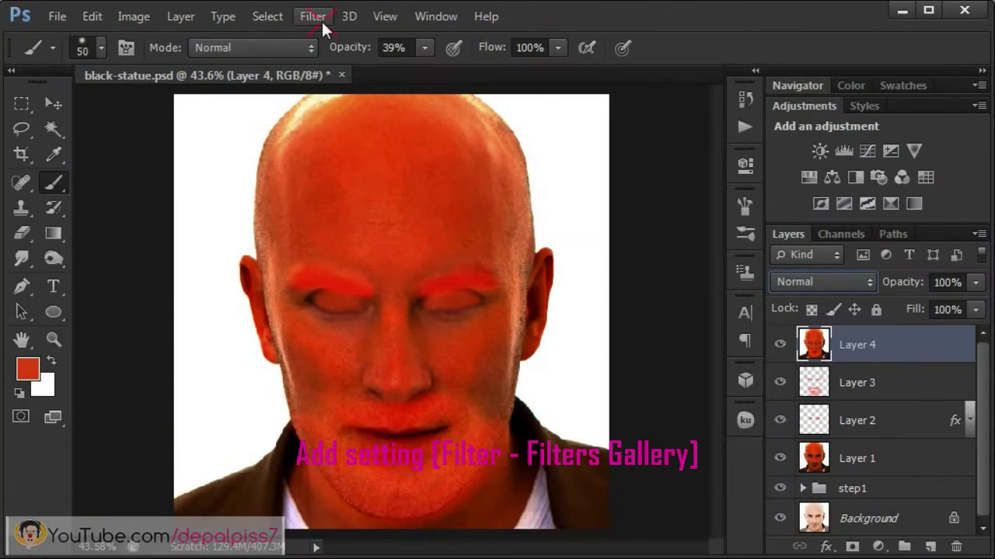
left_click(319, 17)
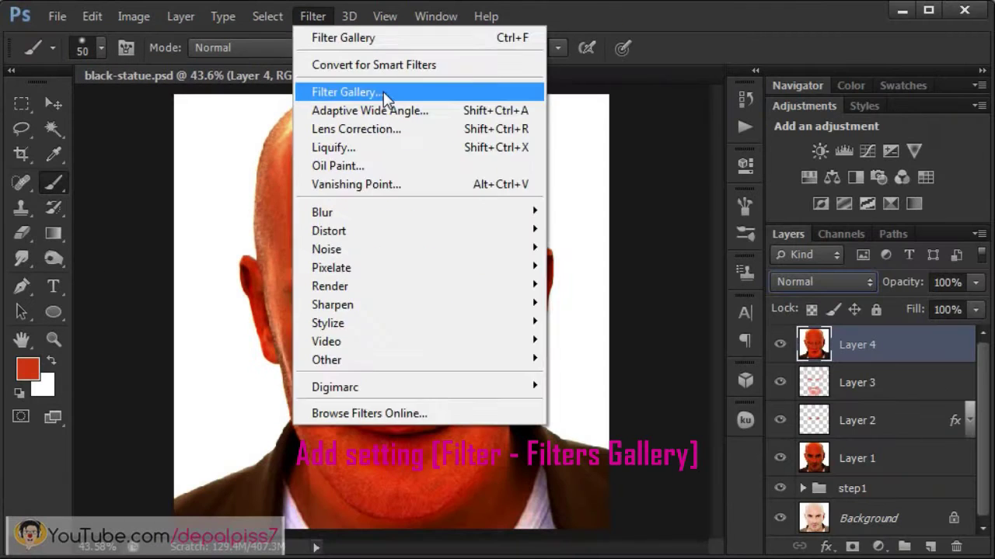
left_click(385, 93)
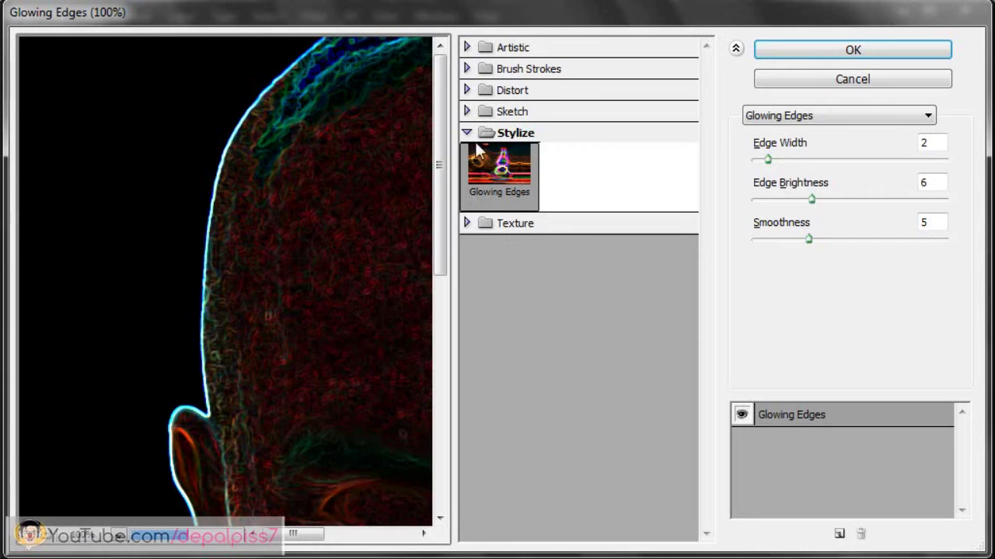
left_click(466, 133)
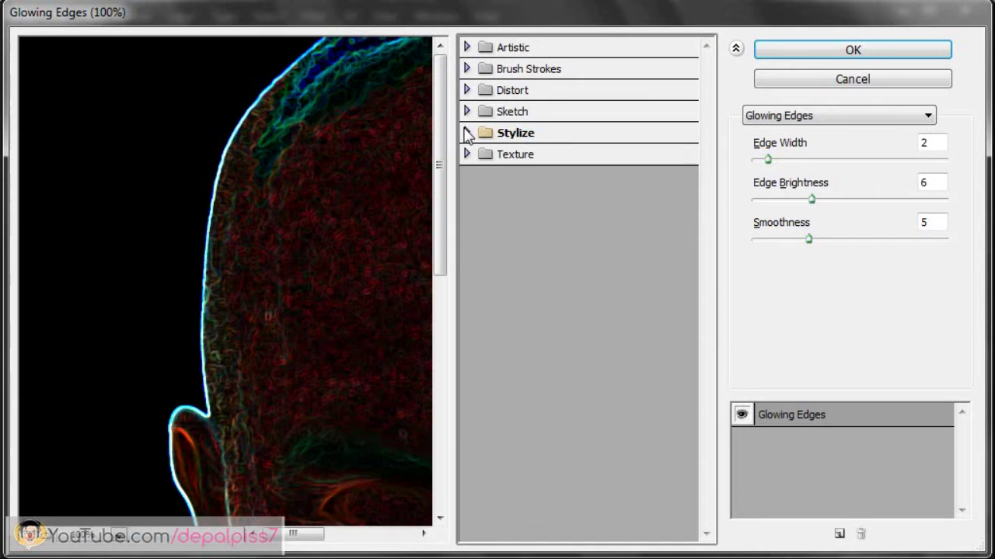
left_click(24, 536)
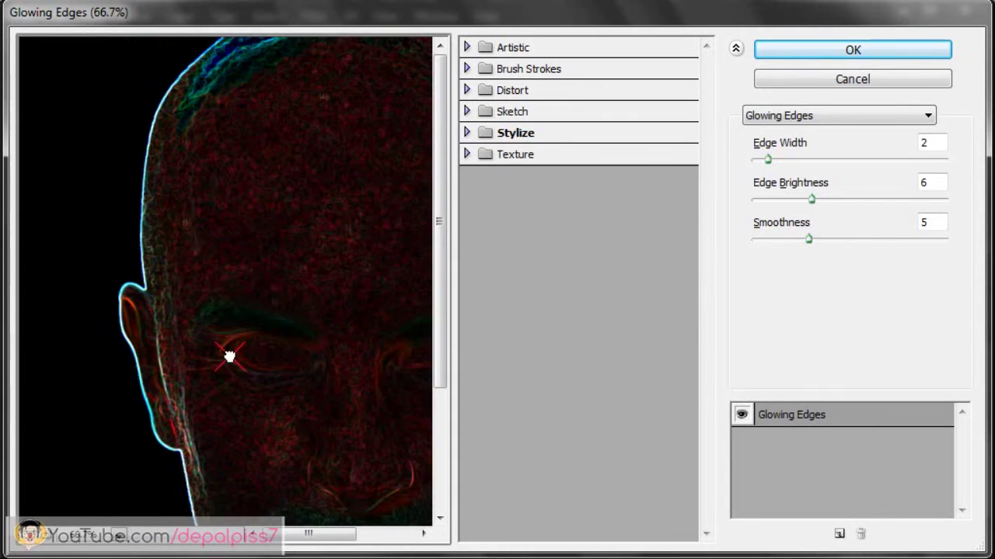
left_click_drag(229, 357, 193, 313)
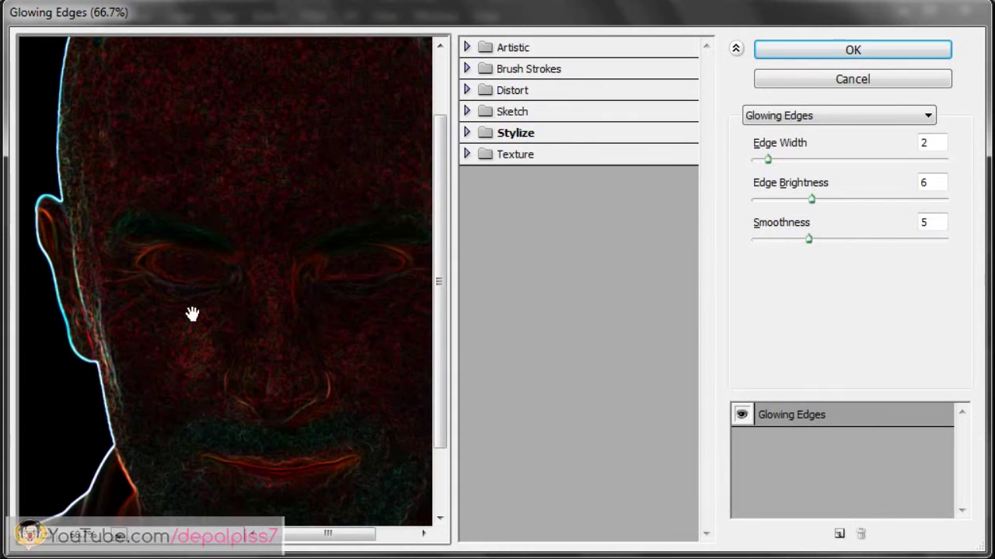
left_click(537, 138)
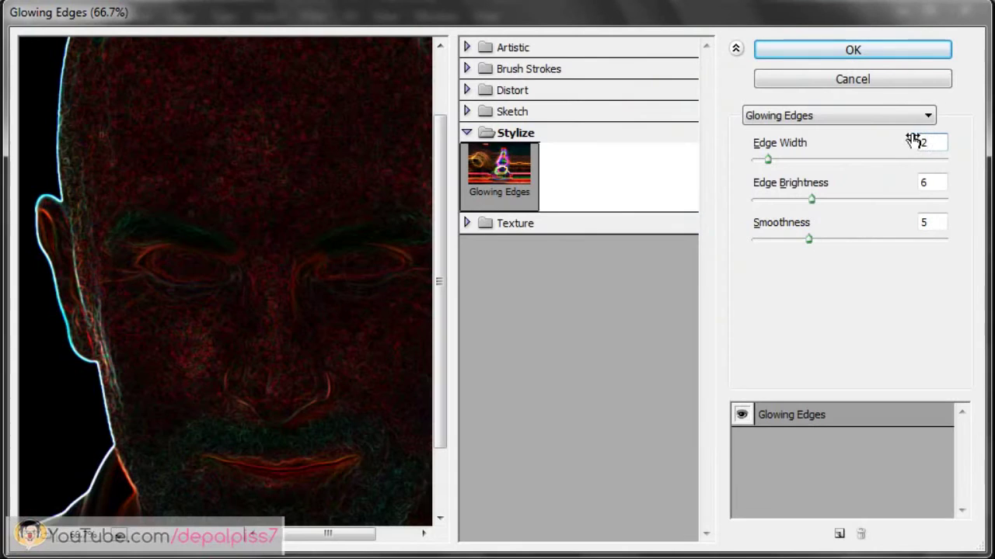
left_click(866, 49)
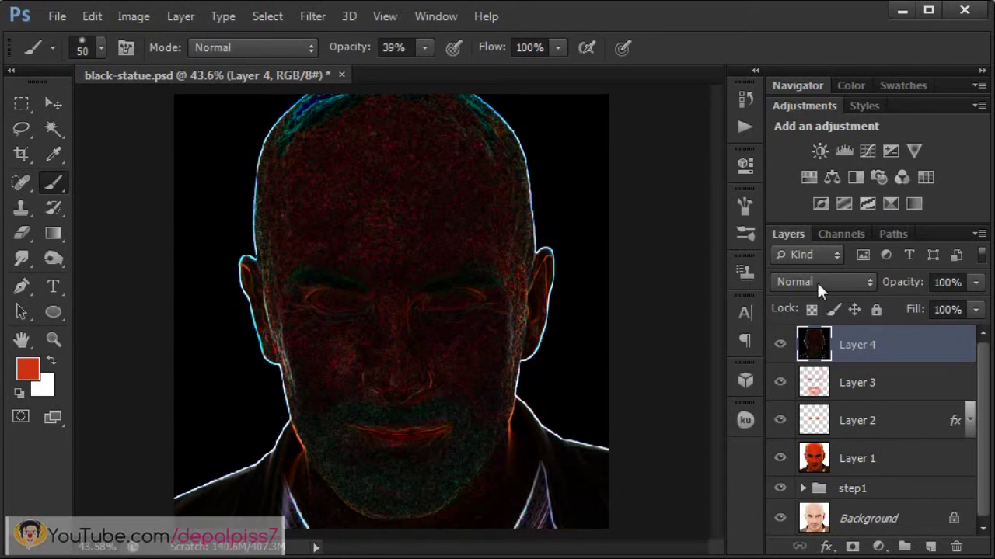
Step: Blend Layer 4 in Color mode and duplicate it with Ctrl+J
left_click(816, 281)
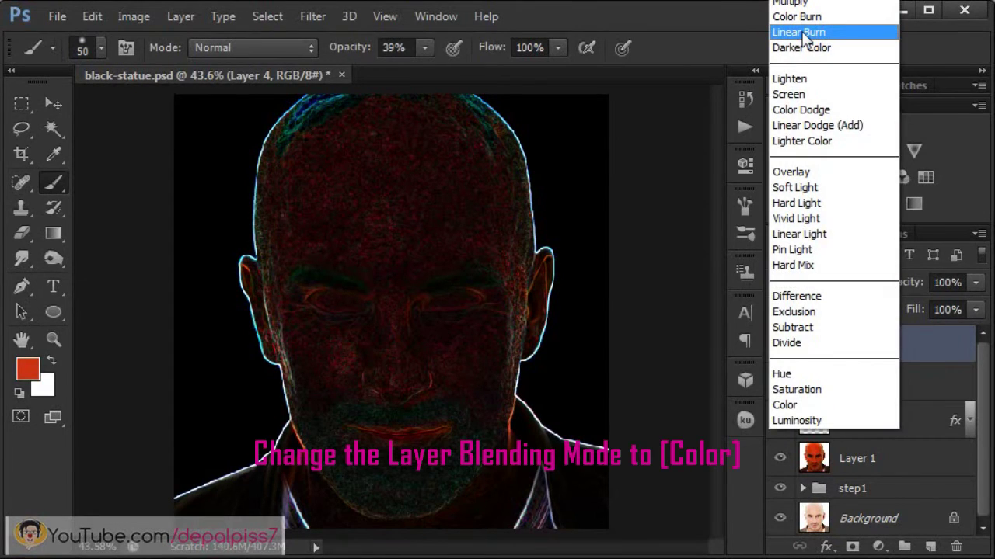
left_click(808, 408)
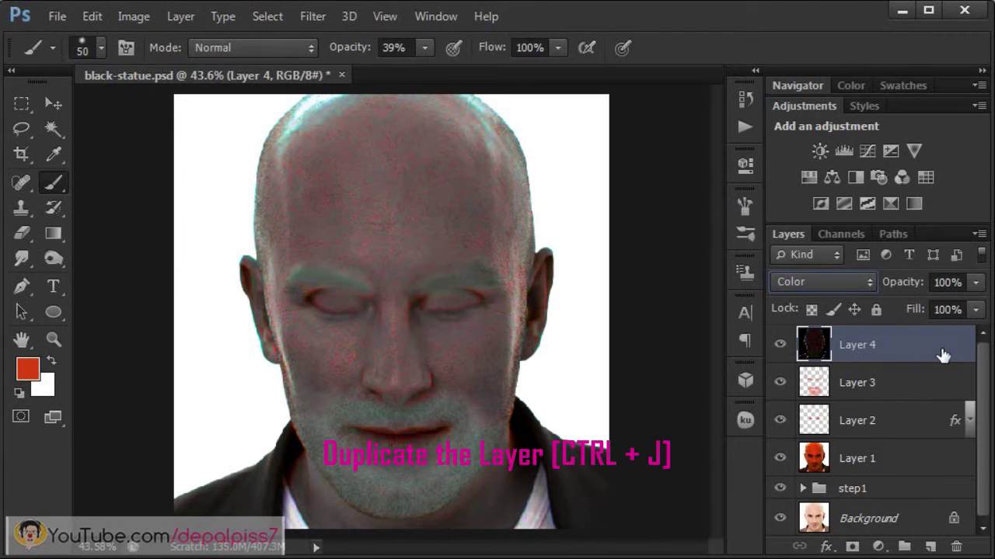
key("ctrl+j")
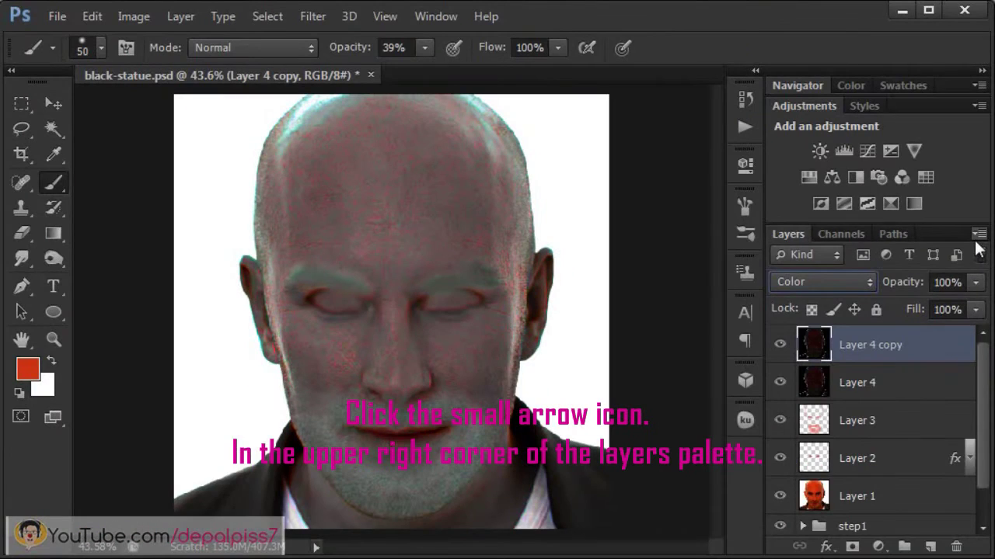
Step: Clip the Layer 4 copy to Layer 4, invert it, and blend it in Darken mode
left_click(977, 249)
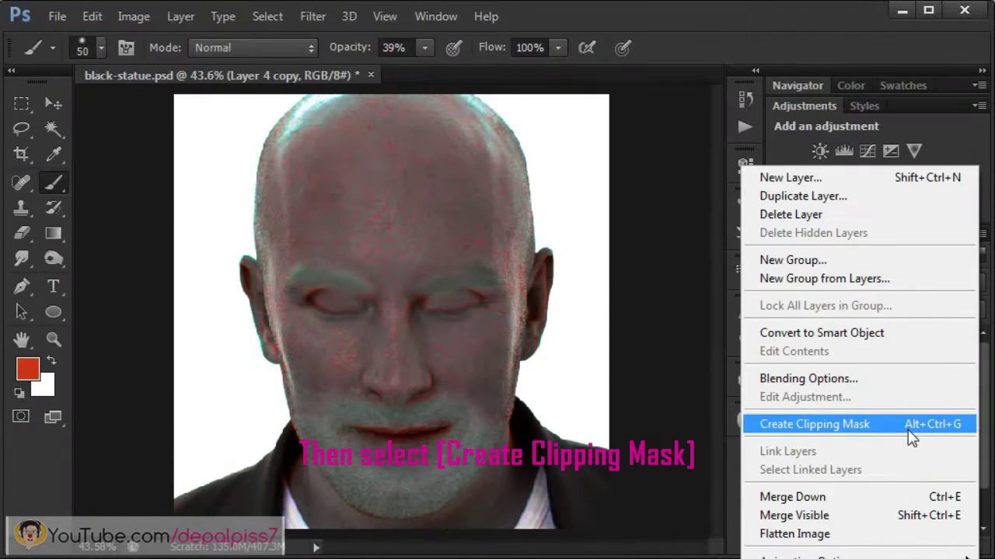
left_click(906, 426)
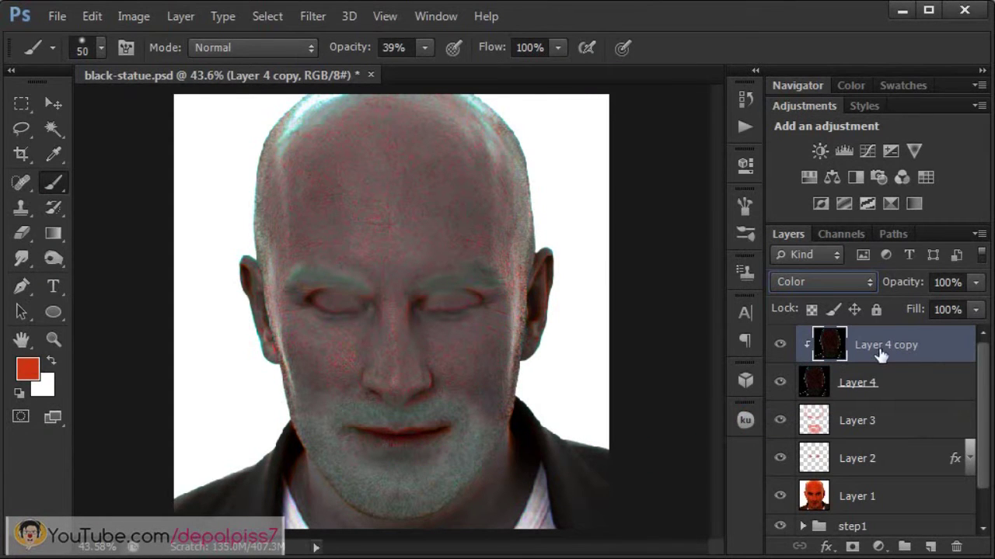
key("ctrl+i")
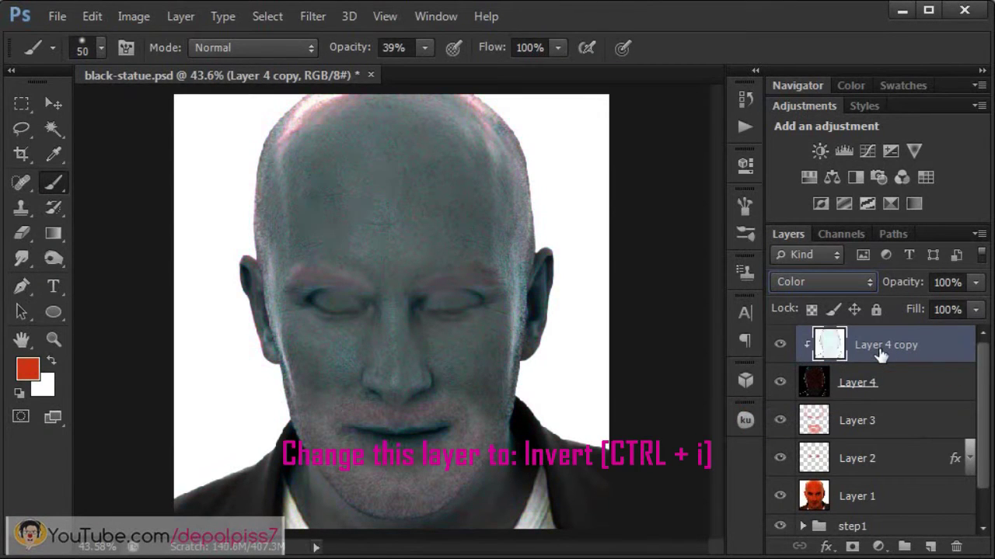
left_click(823, 278)
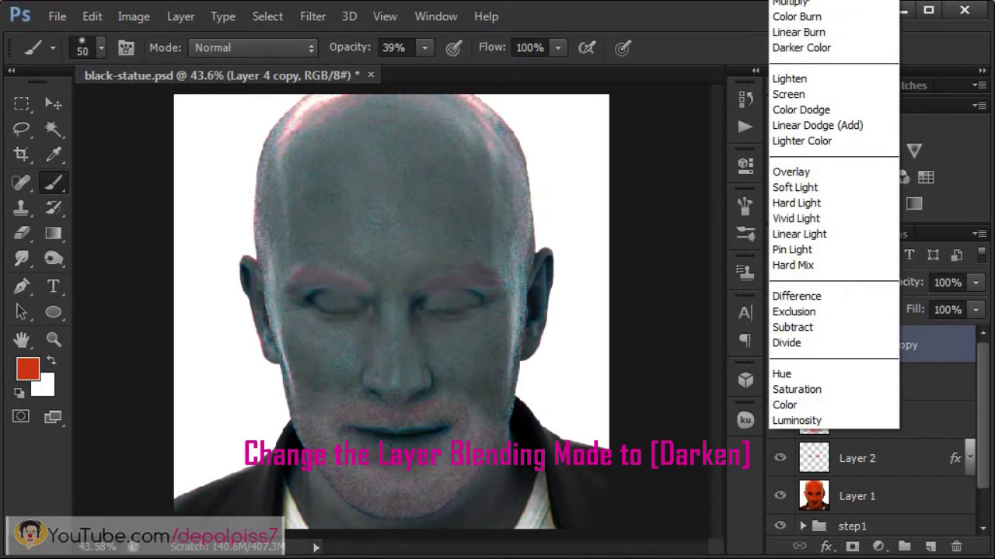
left_click(796, 4)
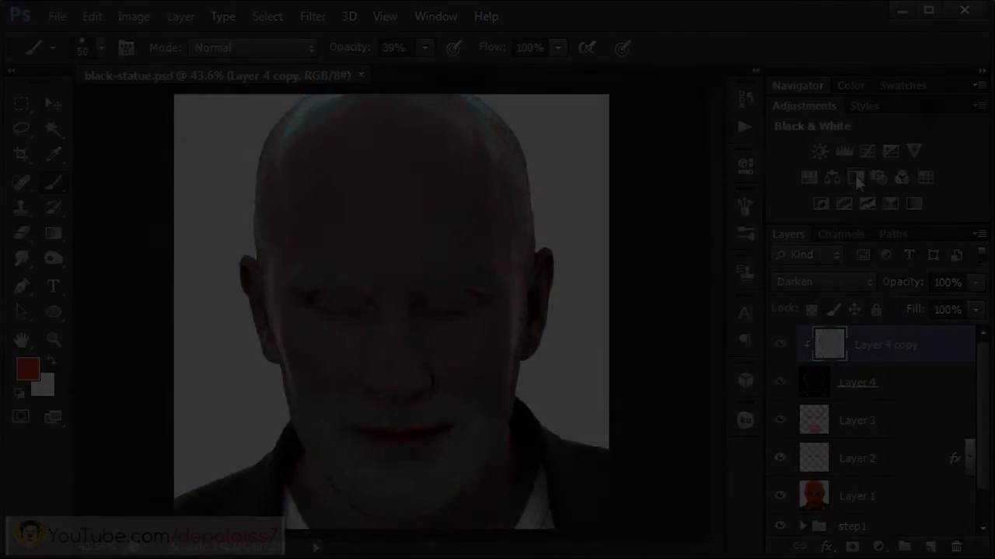
Step: Add a Black & White adjustment layer with Reds set to 91 and Yellows to 137
left_click(716, 284)
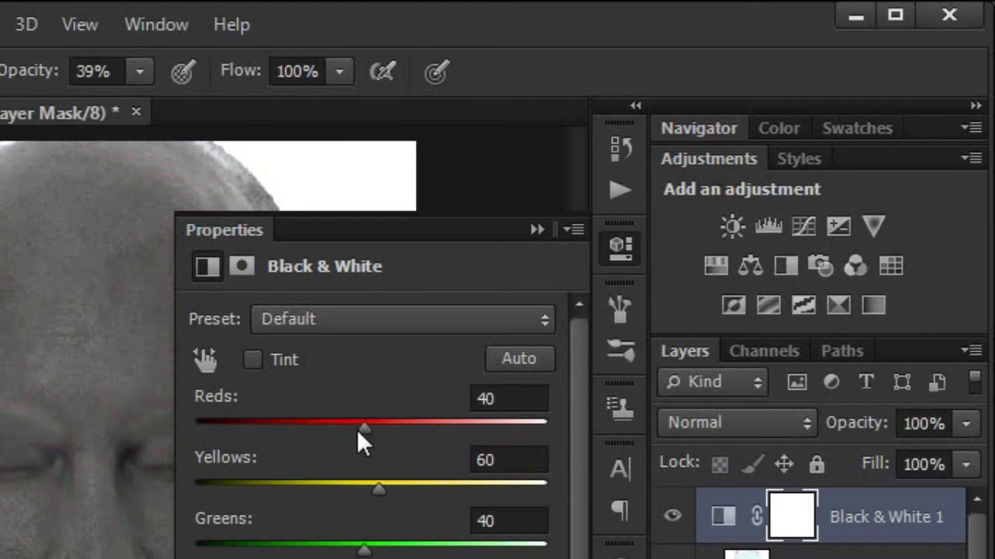
left_click_drag(366, 429, 396, 429)
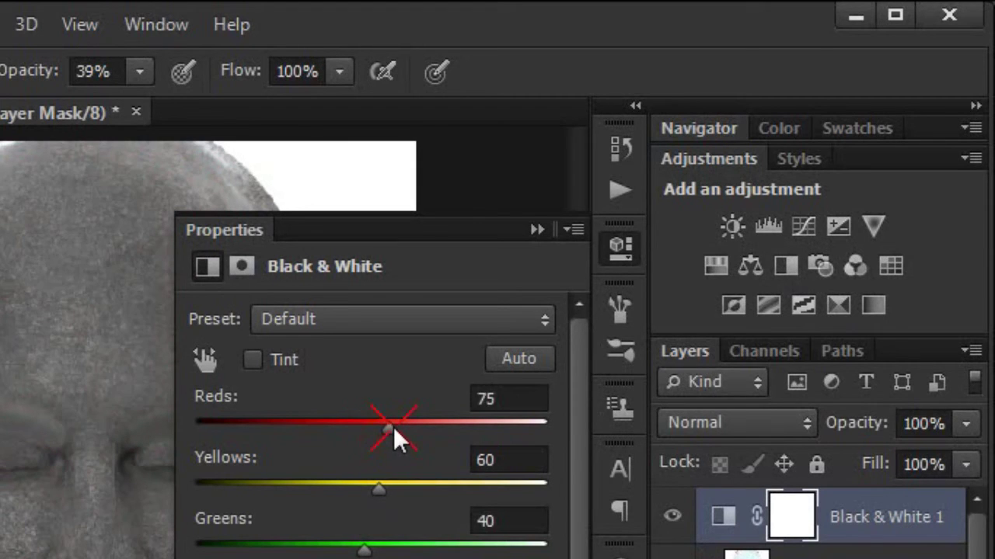
left_click(471, 397)
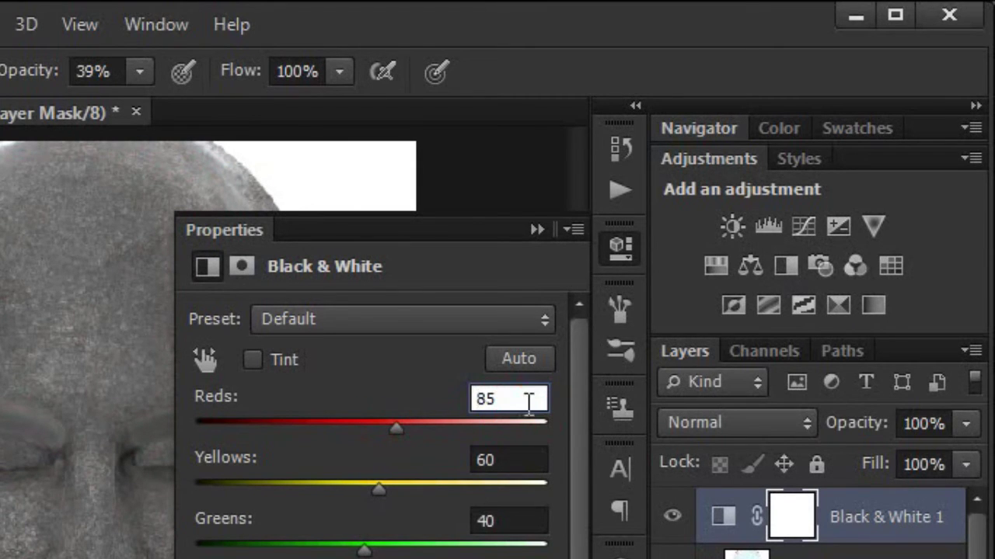
double_click(476, 397)
type("9")
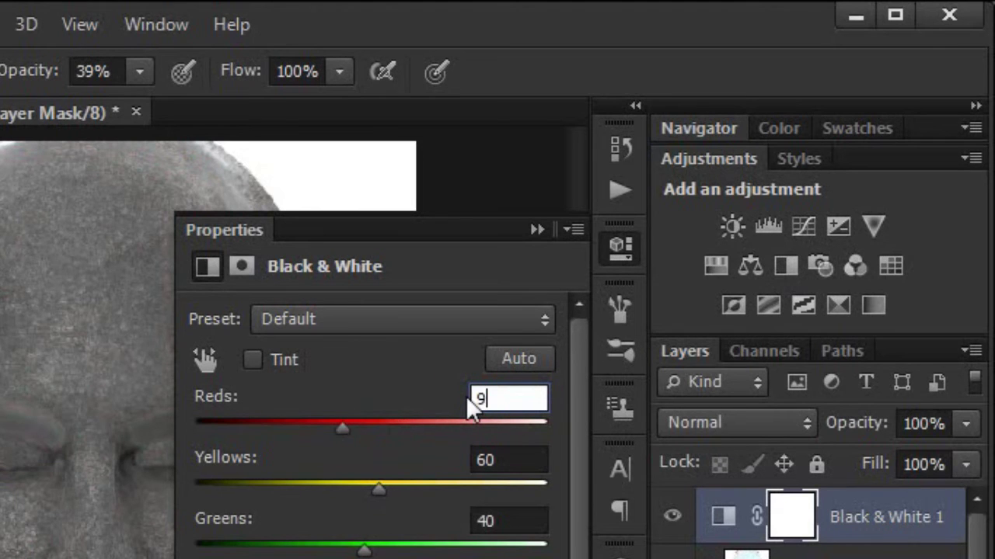
type("1")
double_click(475, 461)
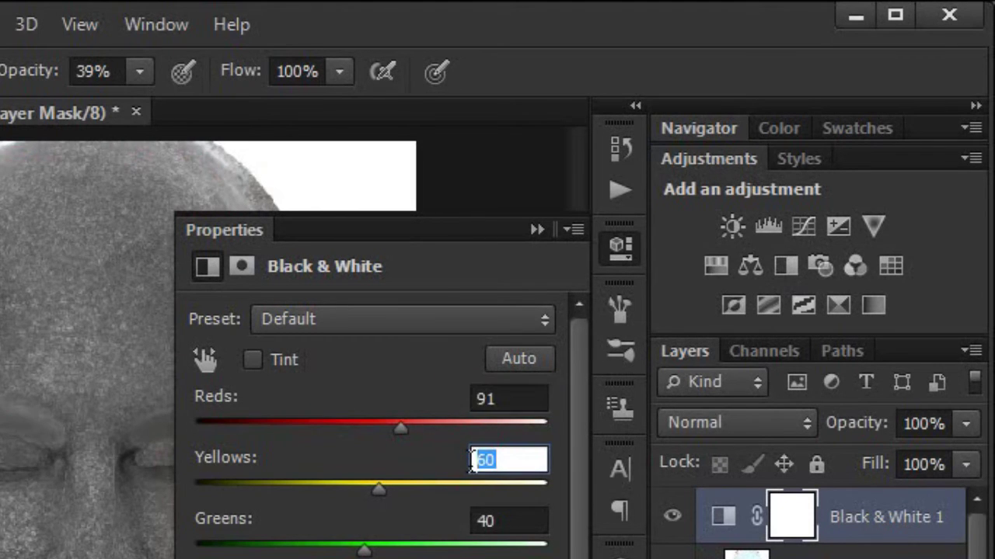
type("137")
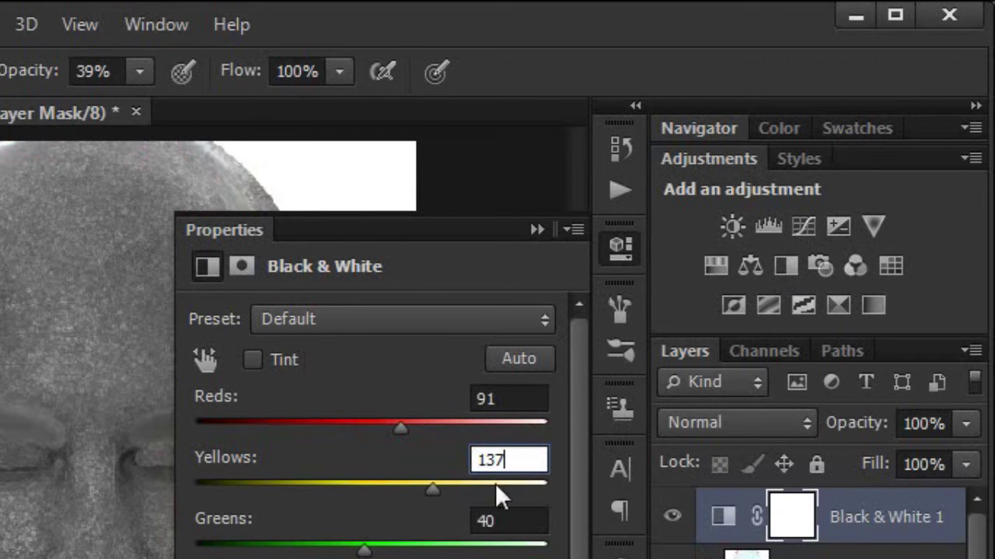
left_click(536, 231)
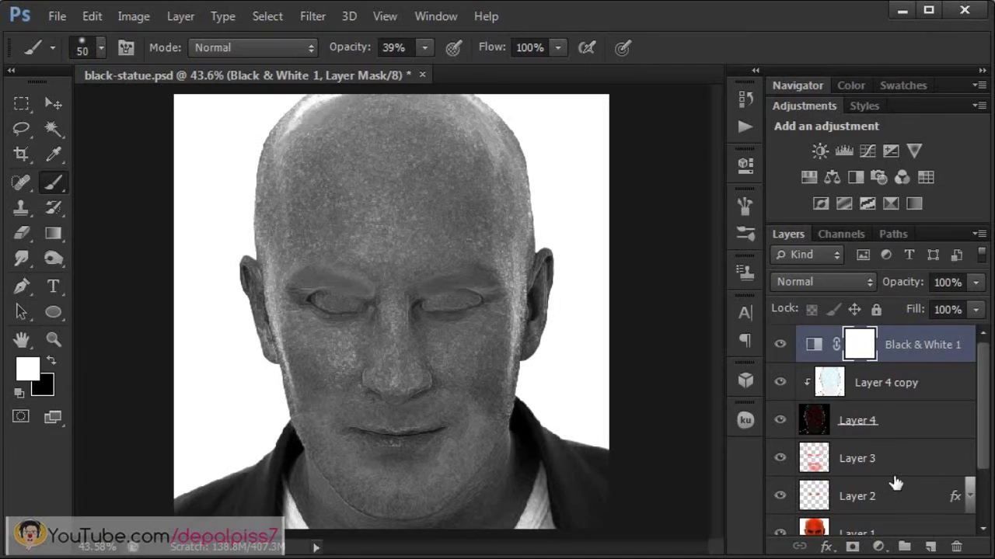
Step: Group Layer 1 through Layer 4 copy into one folder and rename it step2
left_click(943, 388, "shift")
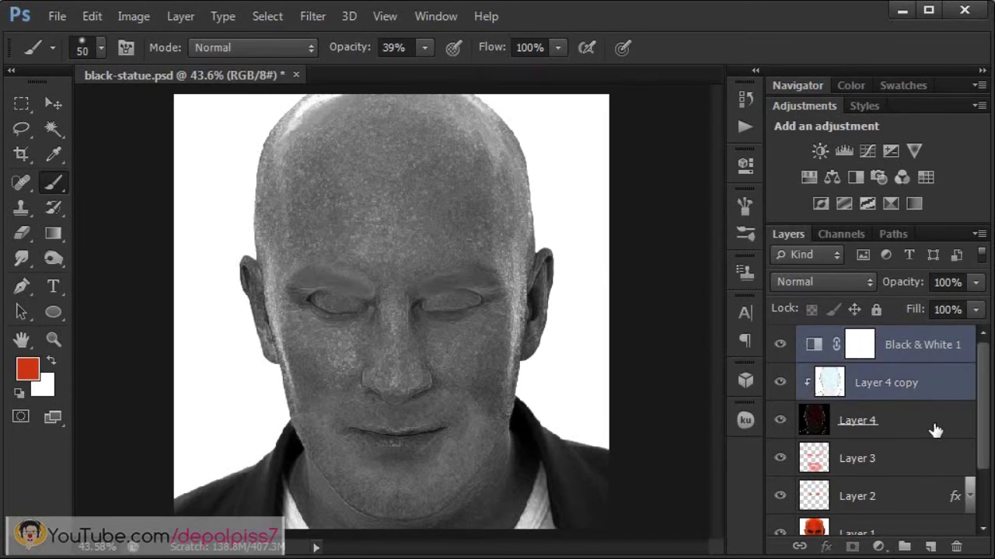
left_click(935, 430, "shift")
left_click(916, 476, "shift")
left_click(911, 512, "shift")
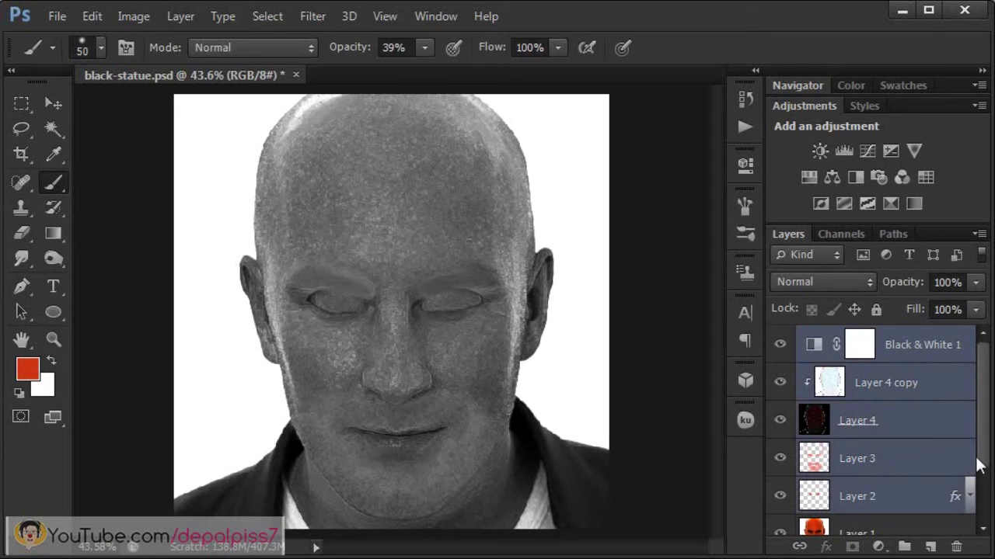
scroll(984, 495, "down", 1)
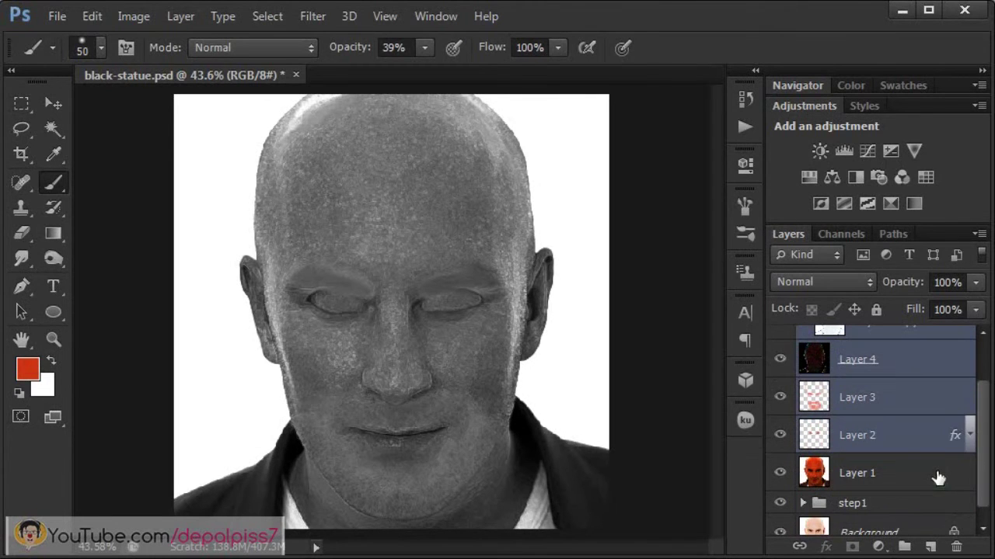
left_click(937, 472, "shift")
key("ctrl+g")
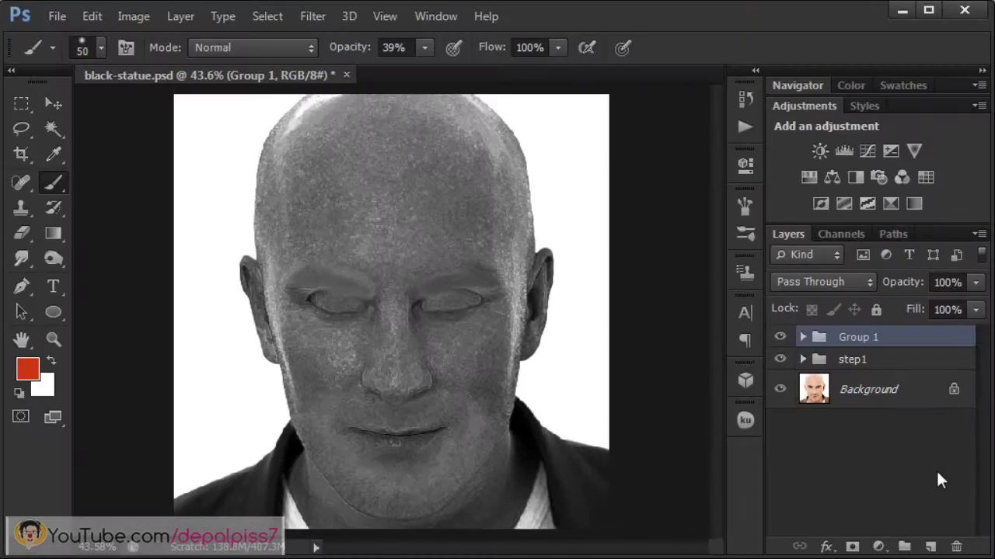
double_click(861, 340)
type("step2")
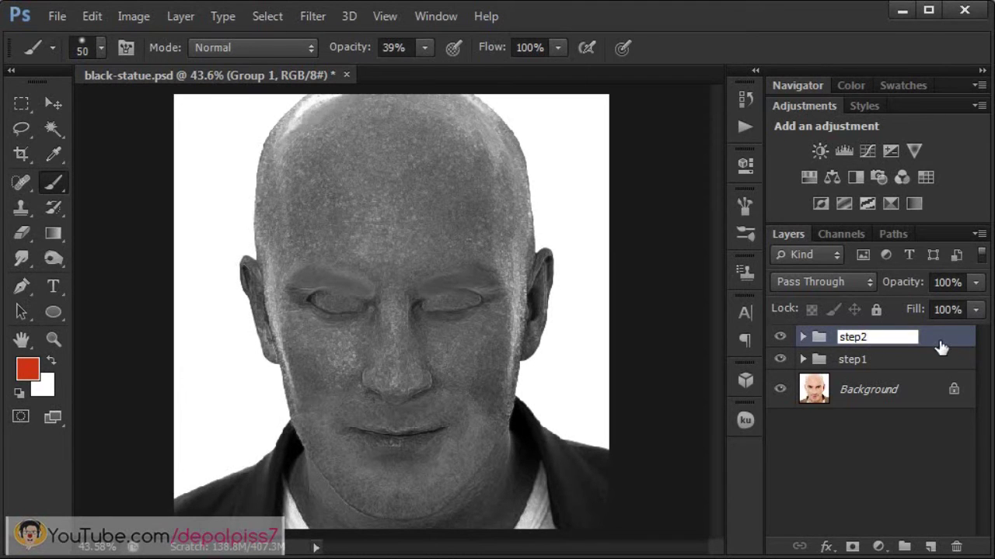
key("Return")
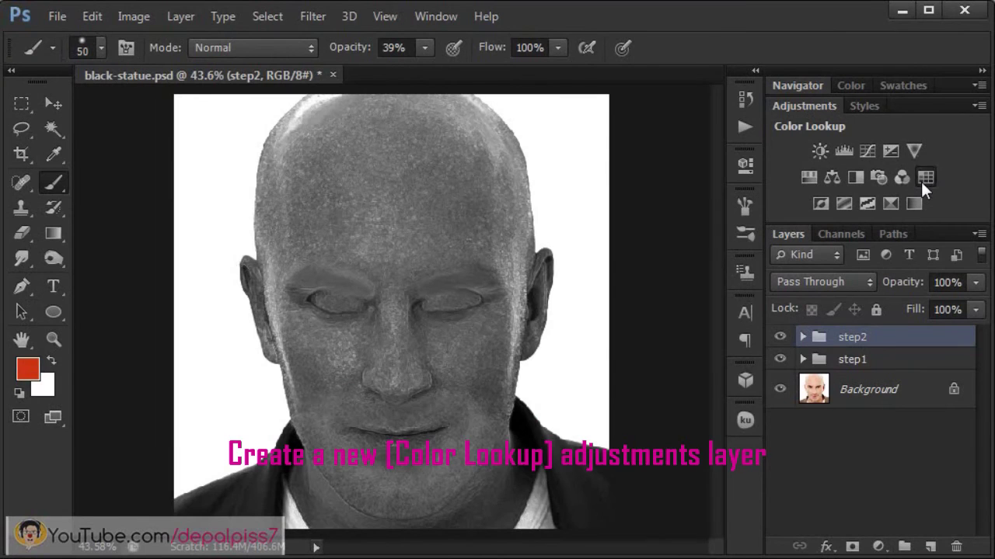
Step: Add a Color Lookup adjustment using the Bleach Bypass.look 3D LUT
left_click(923, 180)
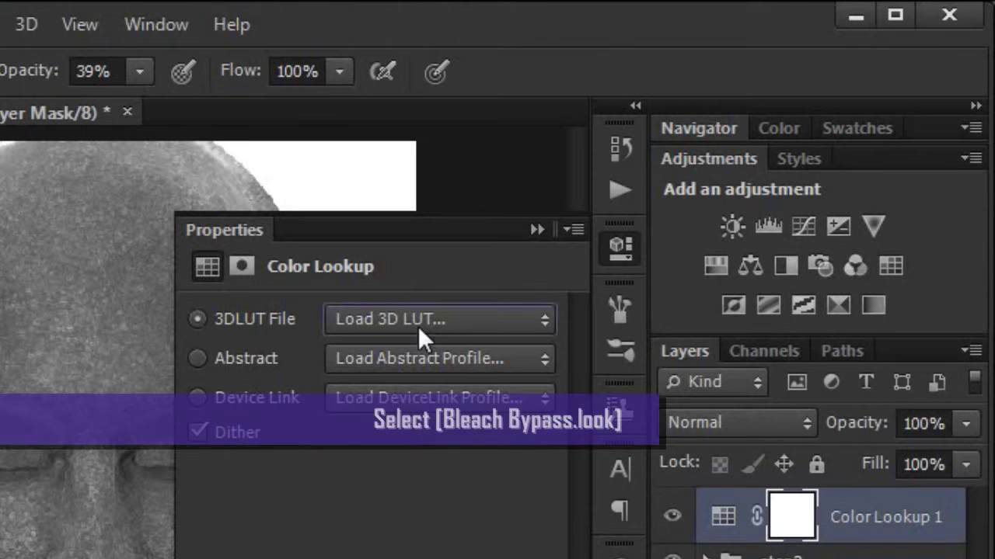
left_click(418, 326)
left_click(432, 215)
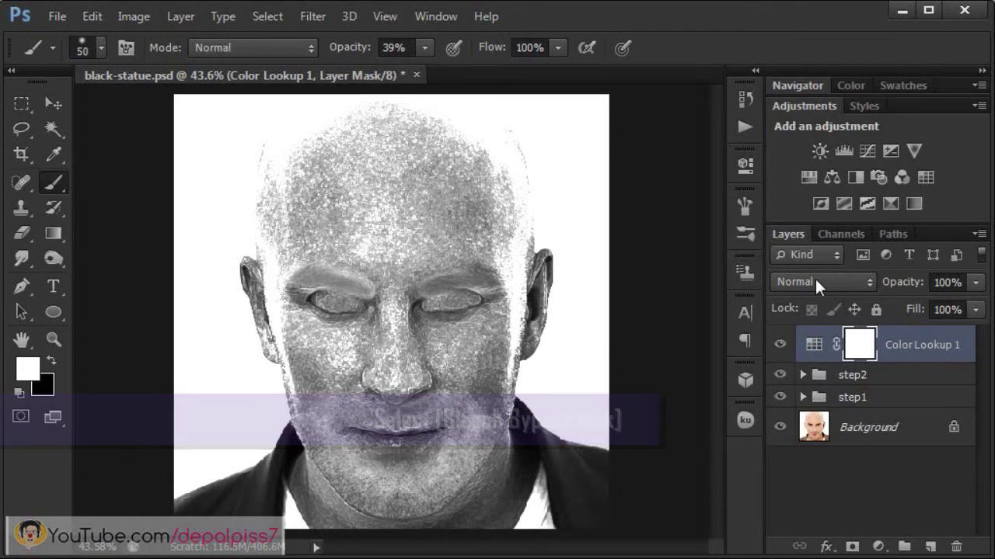
Step: Blend the Color Lookup layer as Overlay at 50% opacity
left_click(815, 282)
left_click(800, 172)
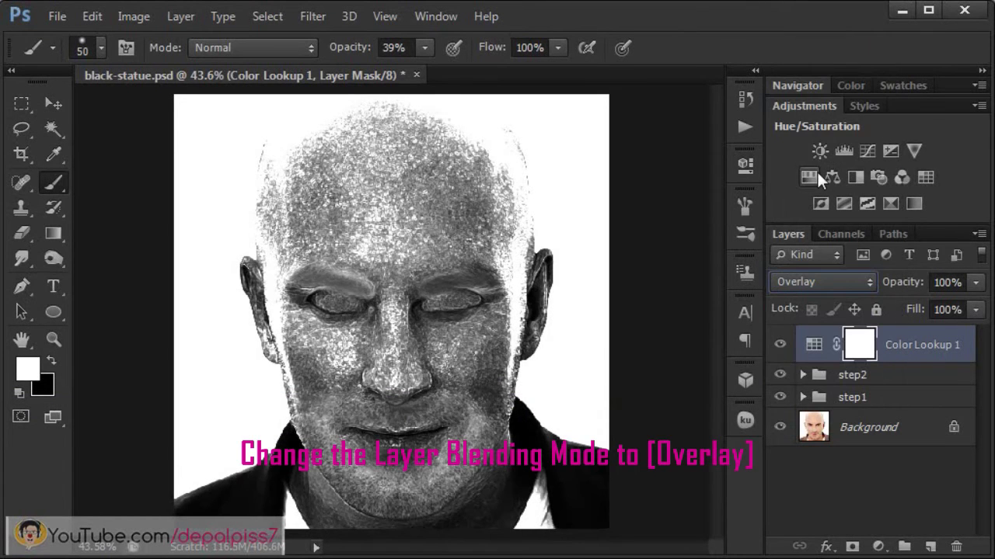
left_click(976, 284)
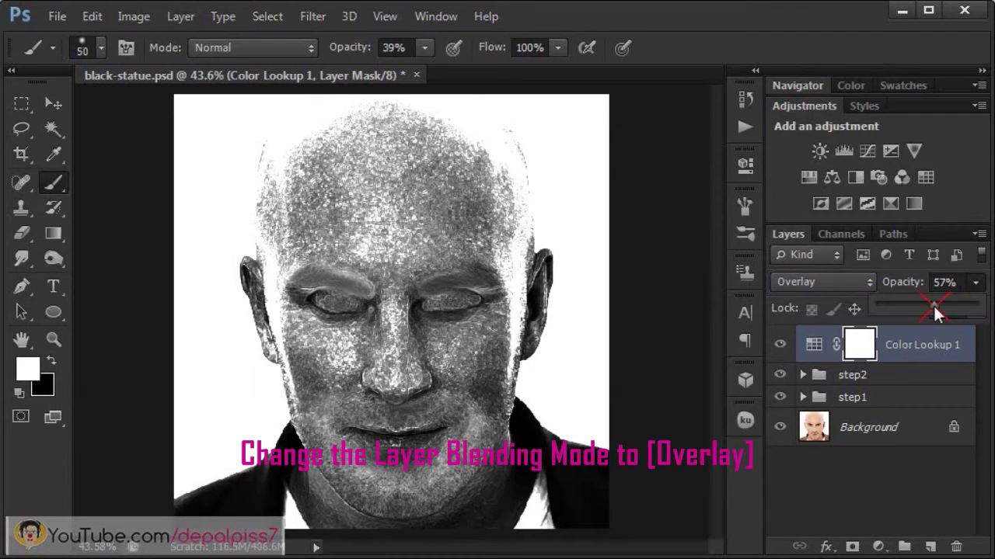
left_click_drag(933, 303, 930, 304)
left_click(942, 282)
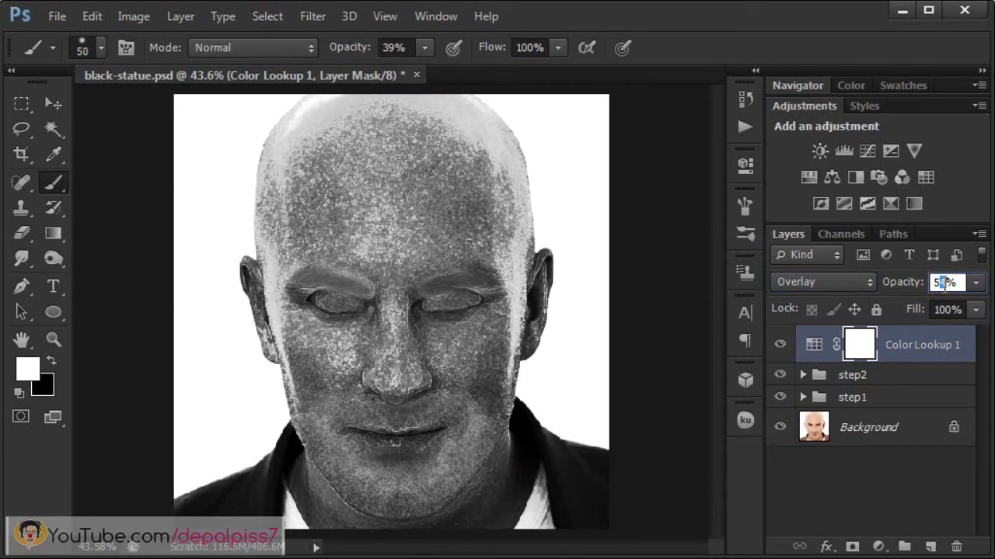
type("0")
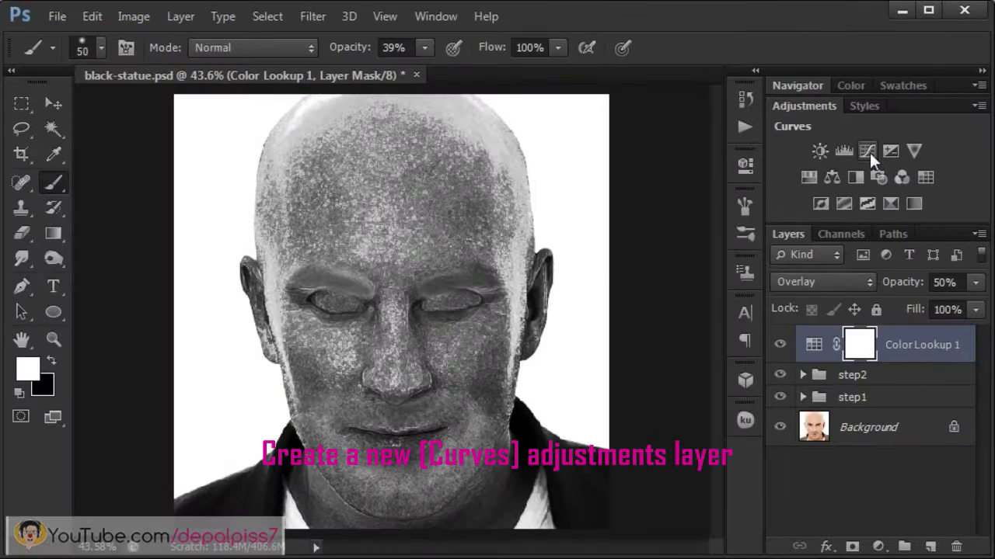
Step: Add a Curves adjustment with a midpoint pulled down to darken midtones, then toggle it to compare
left_click(868, 151)
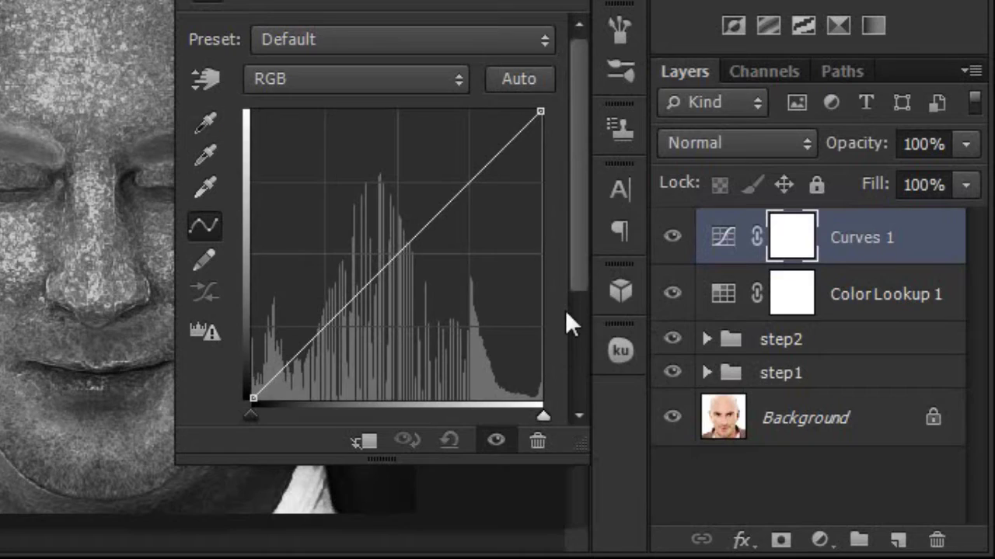
left_click(404, 251)
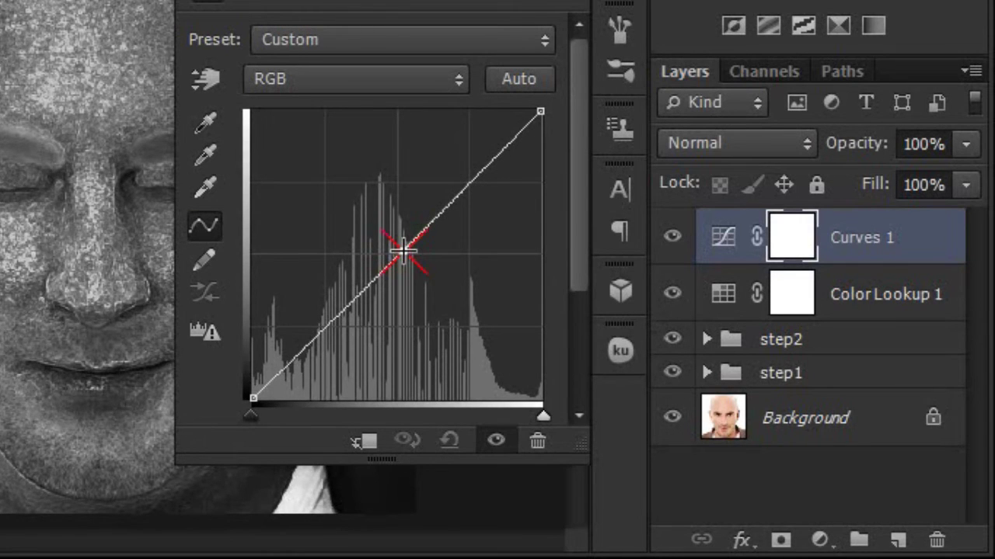
left_click_drag(404, 251, 428, 253)
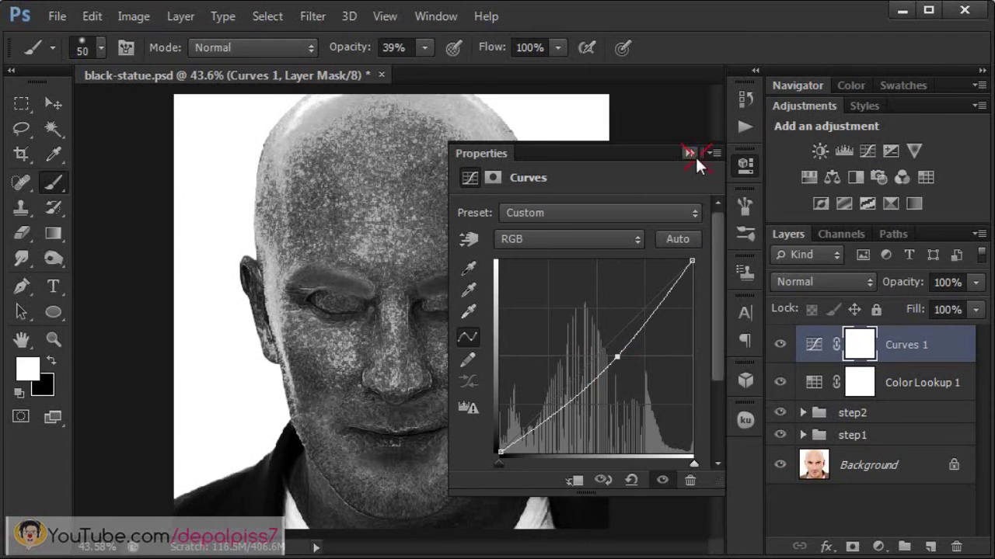
left_click(694, 154)
left_click(779, 344)
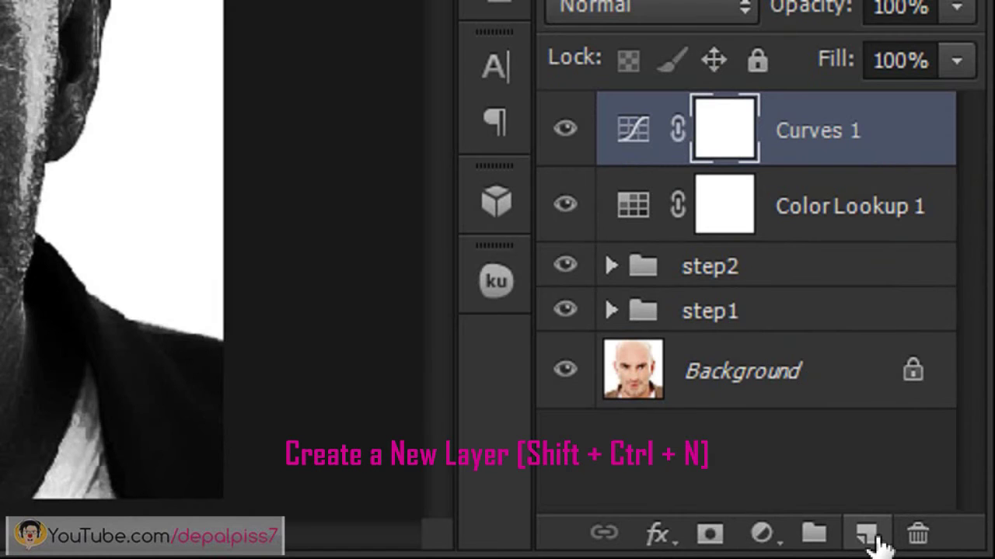
Step: Add an empty Layer 5 on top and set the foreground colour to black (000000)
left_click(878, 539)
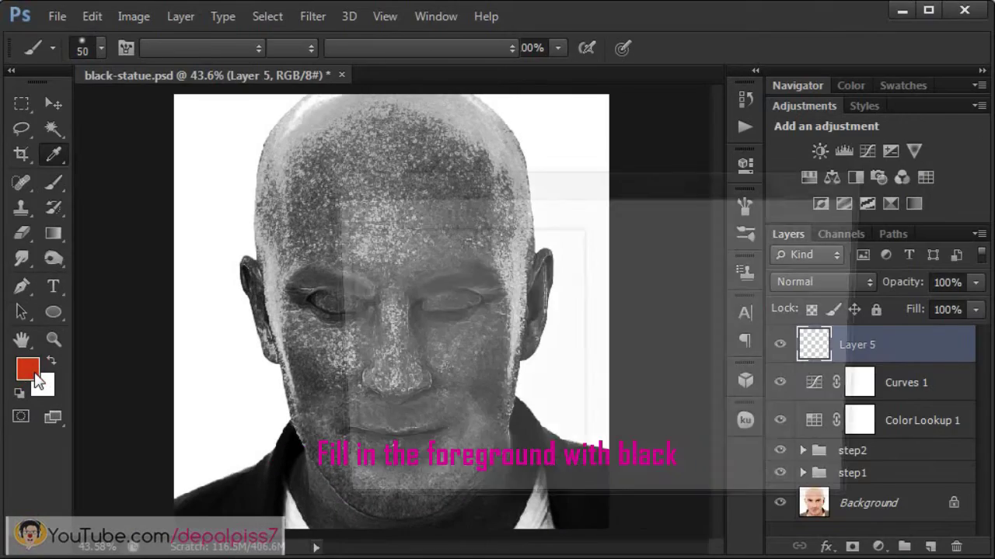
left_click(31, 371)
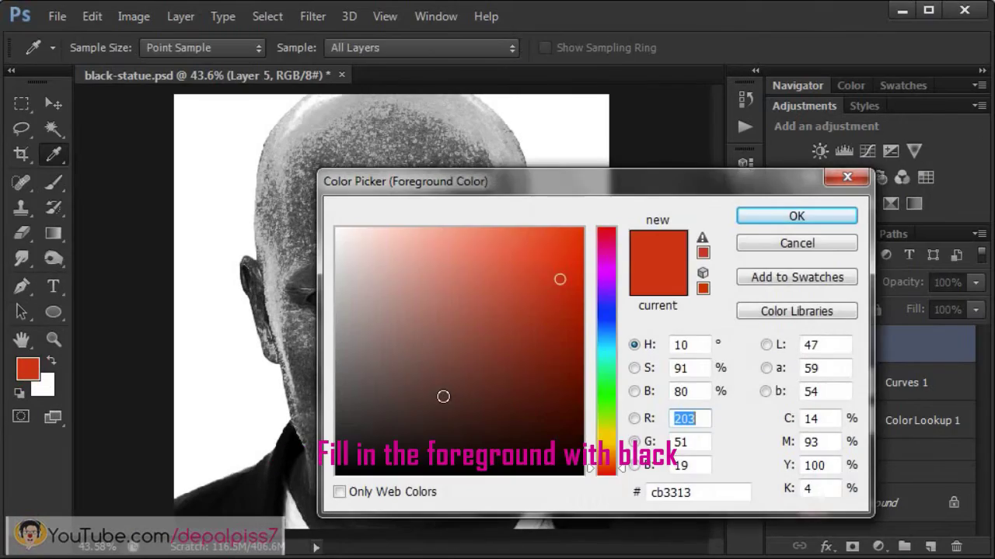
left_click_drag(380, 416, 299, 501)
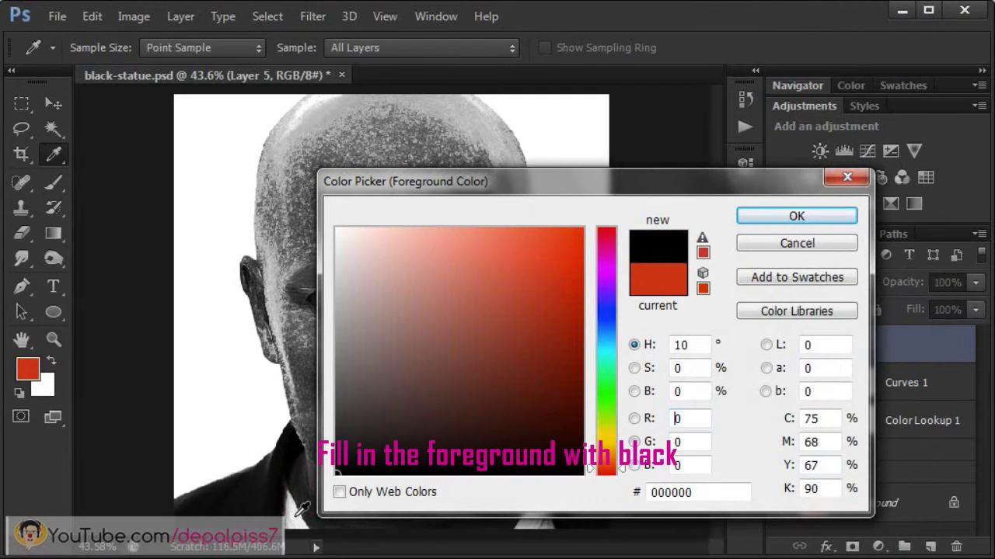
left_click(794, 216)
key("b")
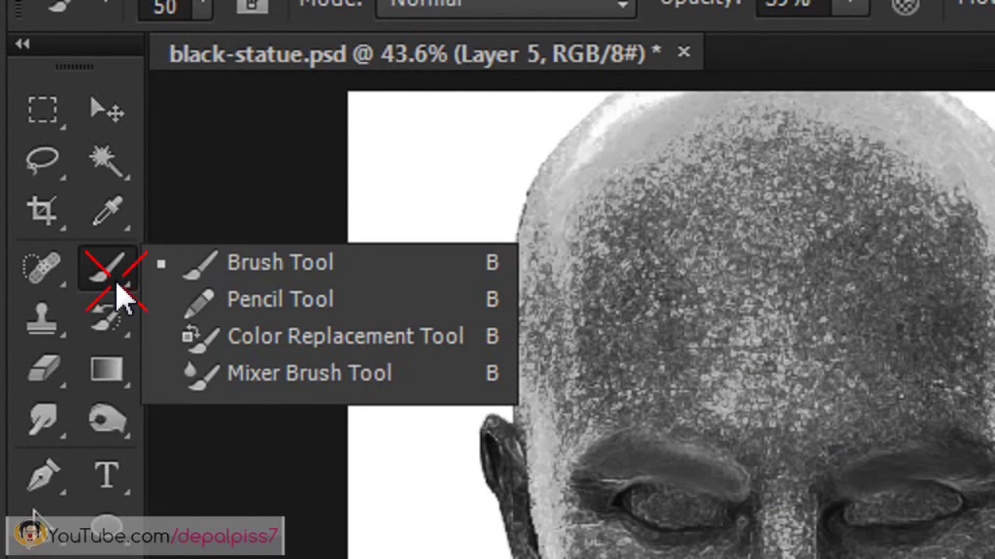
Step: Switch to the standard Brush Tool with 0% hardness and 39% opacity
right_click(56, 186)
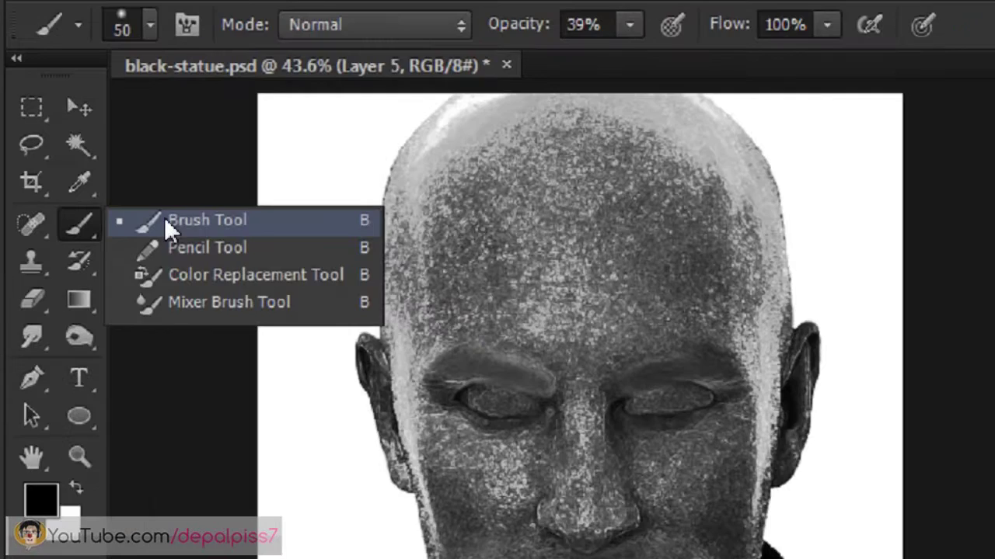
left_click(166, 220)
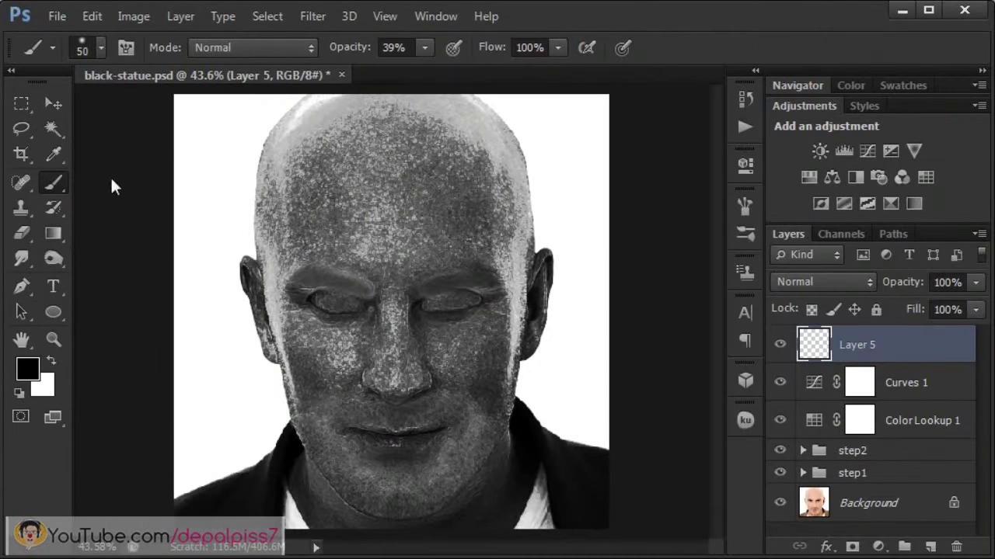
left_click(104, 54)
left_click(204, 87)
left_click(212, 134)
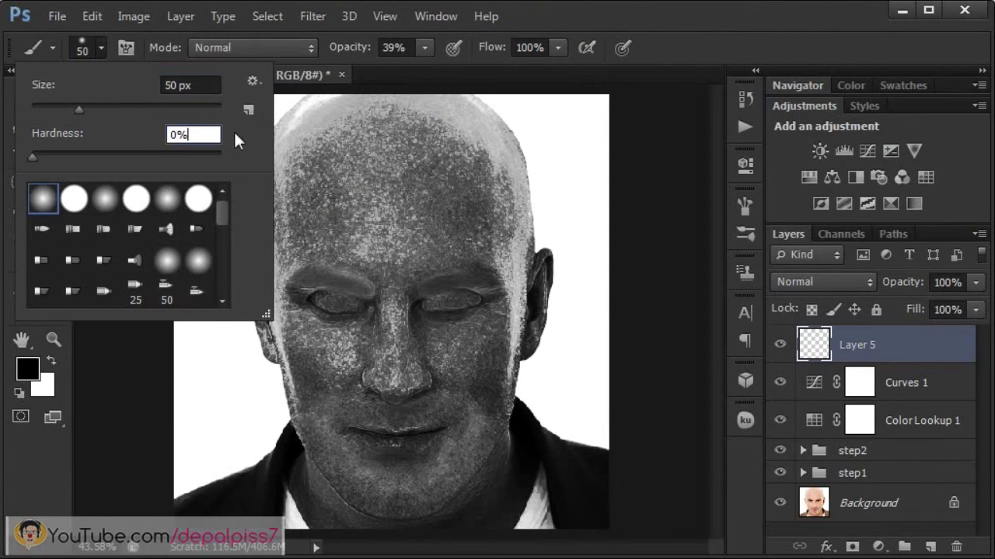
left_click(413, 49)
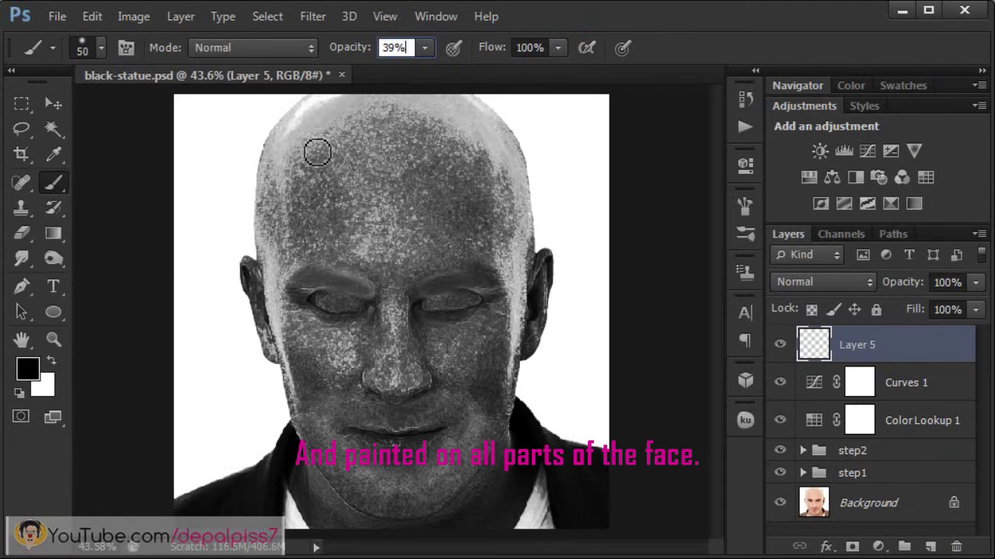
Step: Enlarge the brush to 80 px and paint soft black over the forehead and face on Layer 5
key("Return")
key("bracketright")
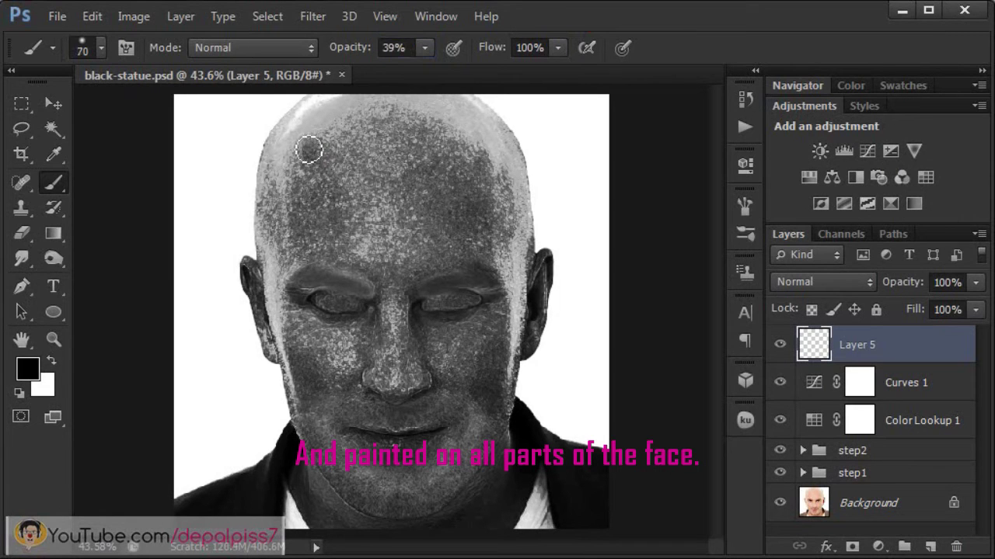
key("bracketright")
key("bracketright")
left_click_drag(320, 117, 271, 198)
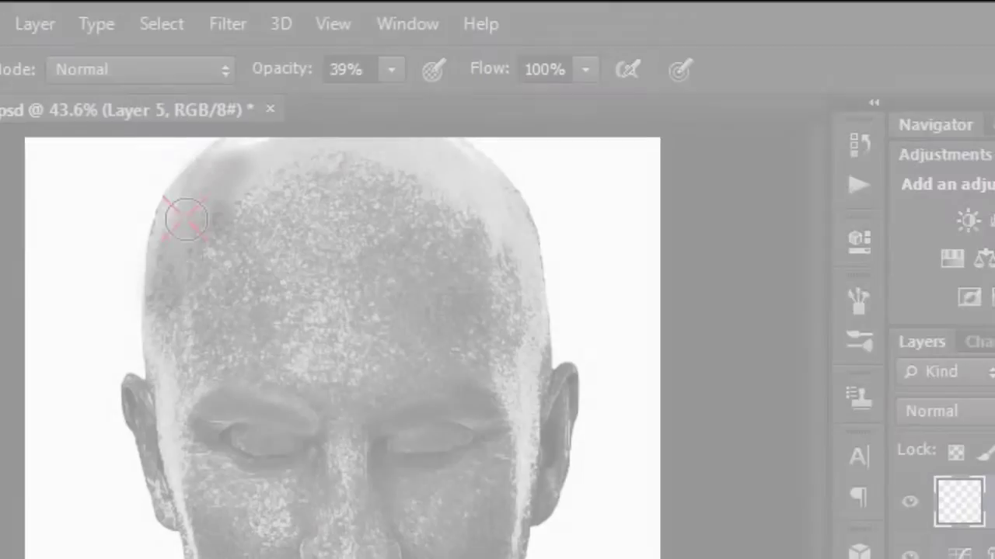
mouse_move(186, 220)
left_mouse_down()
mouse_move(267, 155)
mouse_move(492, 244)
mouse_move(306, 173)
mouse_move(277, 314)
mouse_move(448, 275)
mouse_move(289, 373)
mouse_move(498, 428)
mouse_move(320, 420)
left_mouse_up()
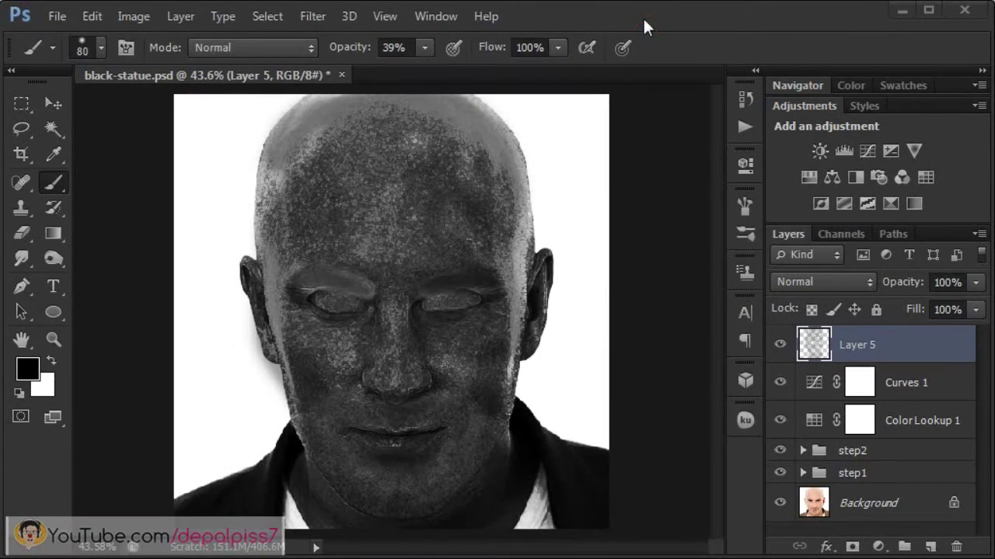
Step: Blend Layer 5 as Soft Light, compare the image without it, and save black-statue.psd
left_click(824, 283)
left_click(807, 195)
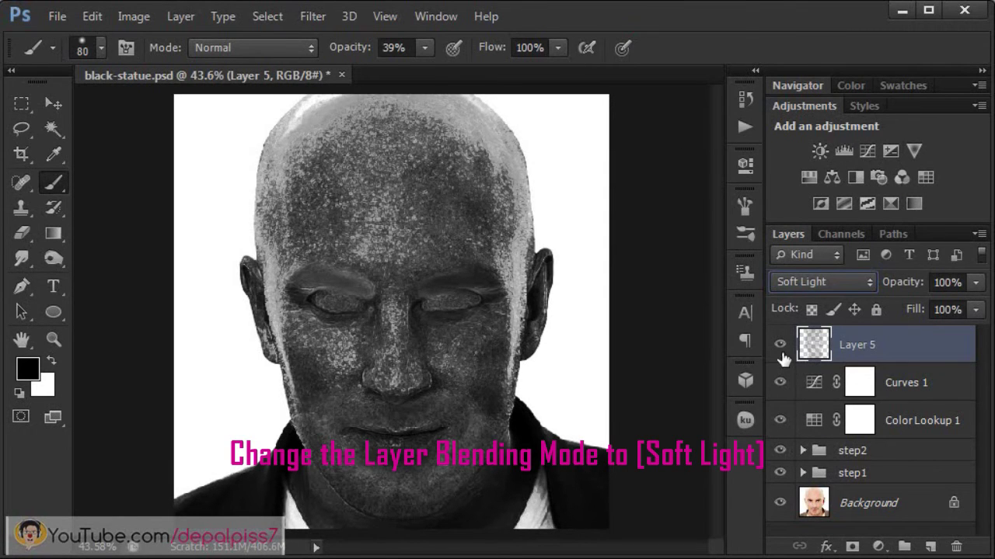
left_click(780, 347)
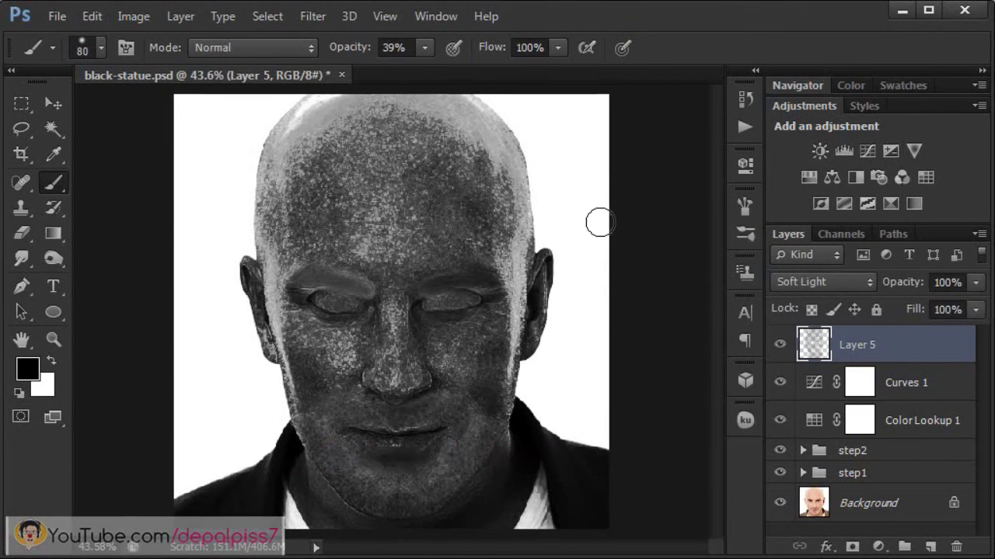
key("ctrl+s")
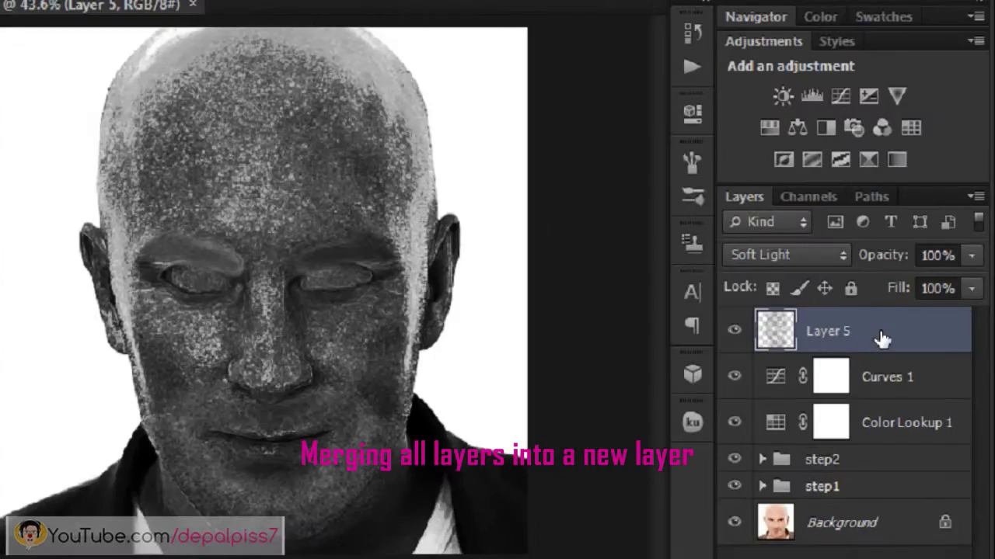
Step: Stamp all visible layers into a new top Layer 6 with Ctrl+Alt+Shift+E, then open the Filter menu
key("ctrl+shift+alt+e")
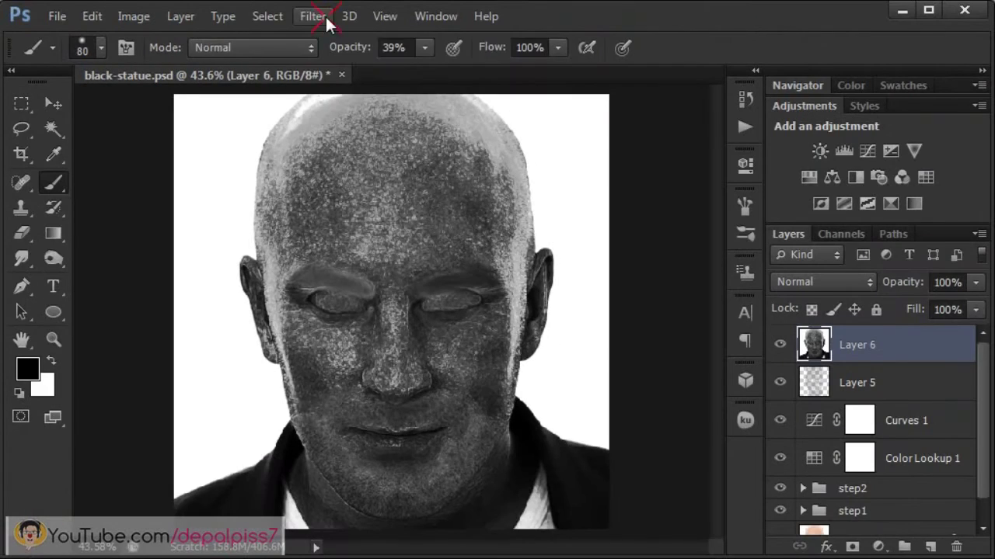
left_click(322, 15)
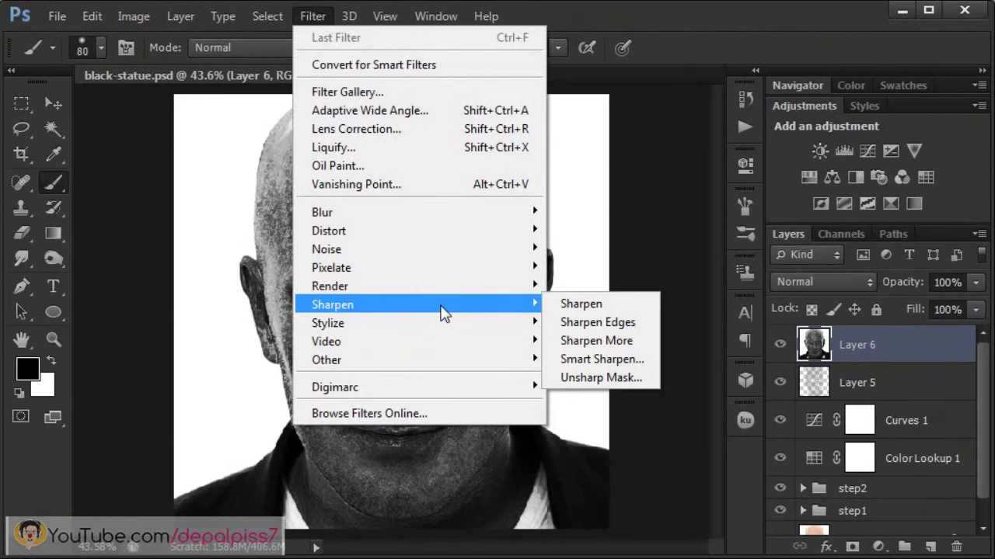
mouse_move(332, 305)
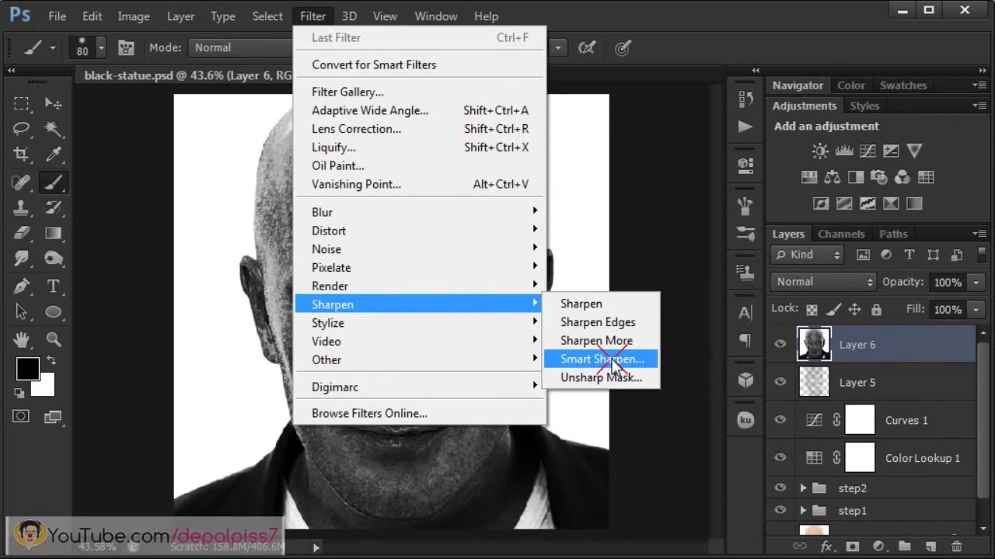
Step: Apply Smart Sharpen to Layer 6 with Amount 32%, Radius 2.9 px, removing Lens Blur
left_click(614, 359)
left_click(529, 115)
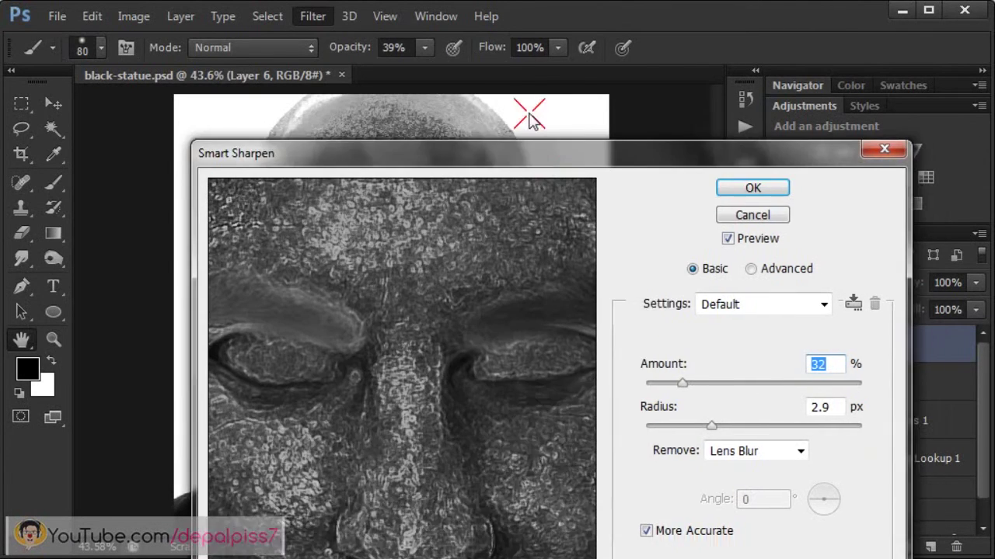
left_click_drag(549, 151, 512, 52)
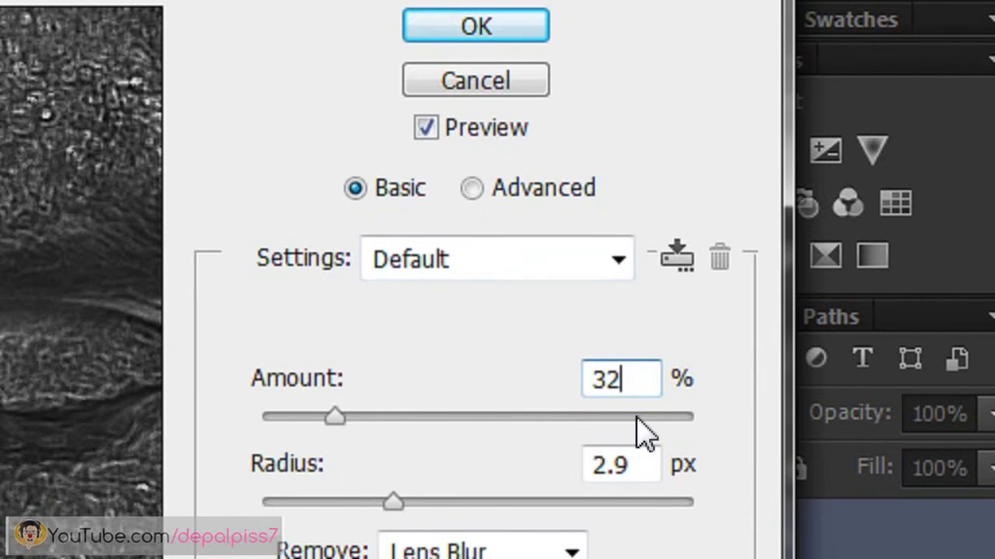
left_click(633, 480)
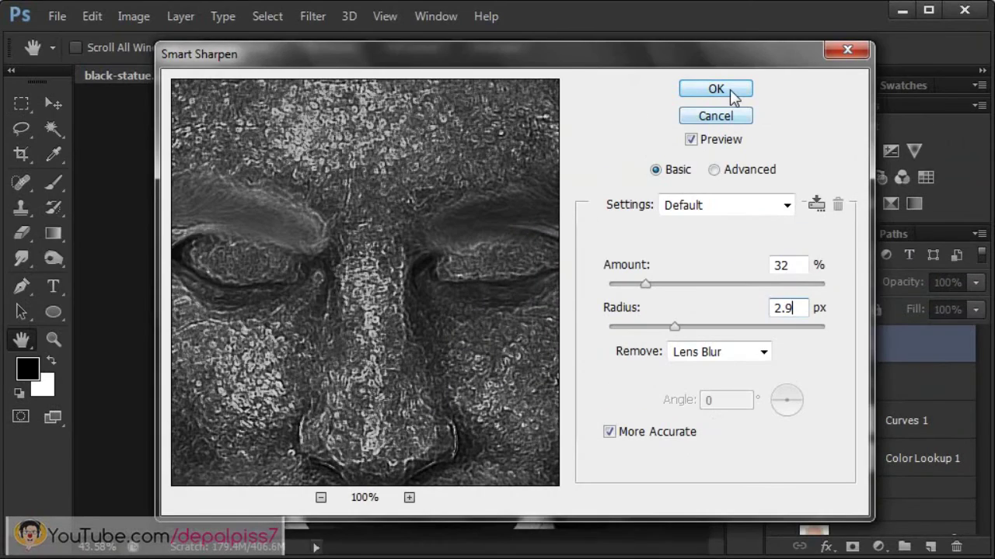
left_click(730, 92)
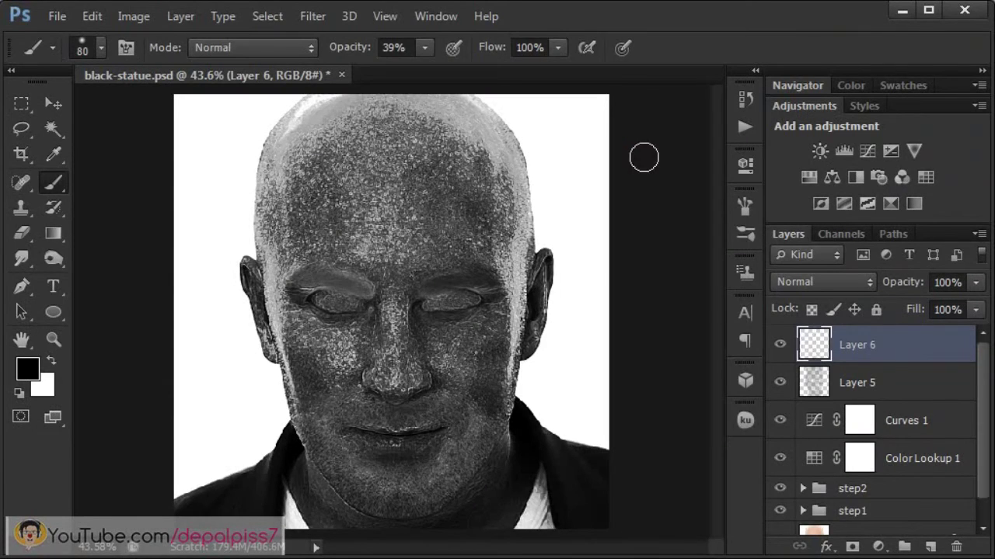
Step: Check the sharpened texture at 100% zoom, then set Layer 6 opacity to 70%
key("ctrl+1")
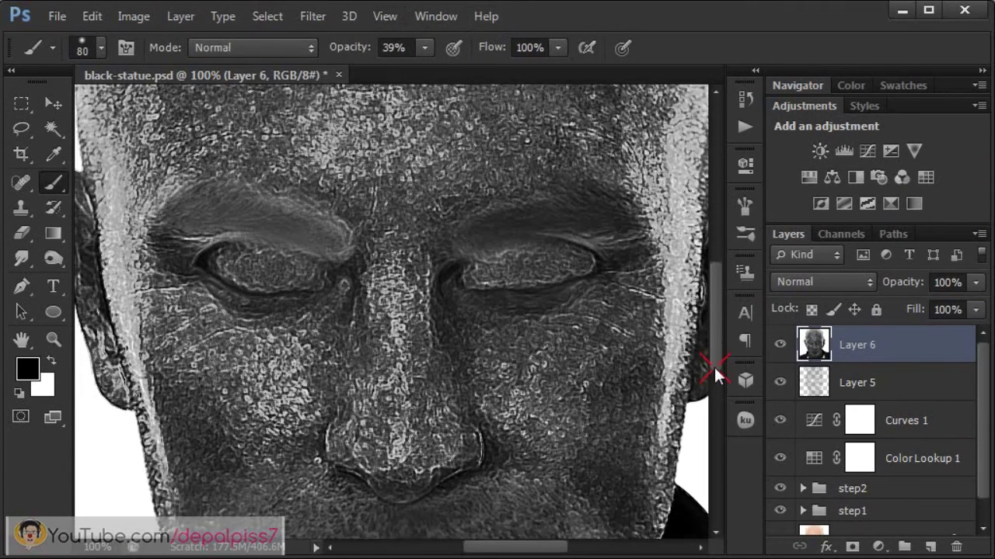
mouse_move(720, 339)
left_mouse_down()
mouse_move(714, 381)
mouse_move(718, 329)
mouse_move(717, 342)
left_mouse_up()
key("ctrl+0")
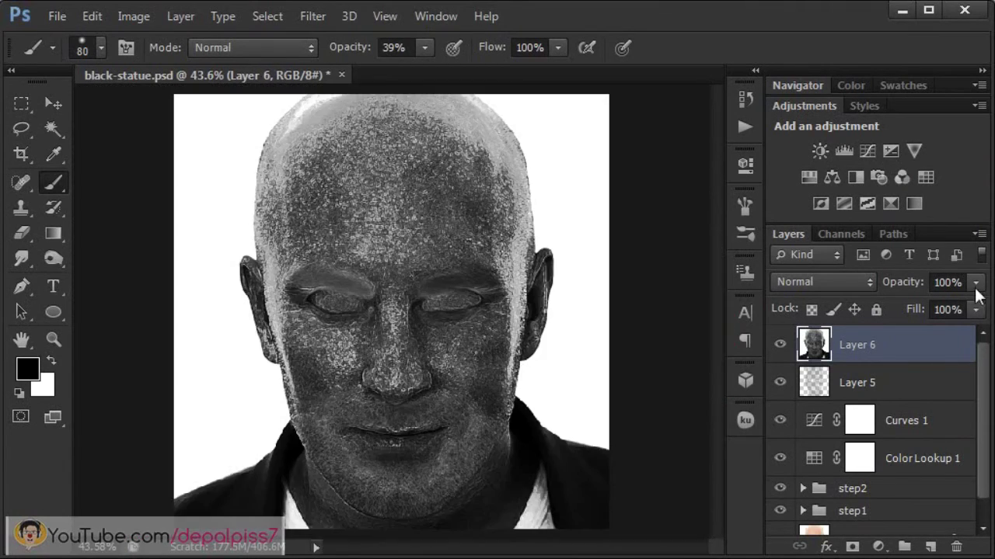
left_click(975, 285)
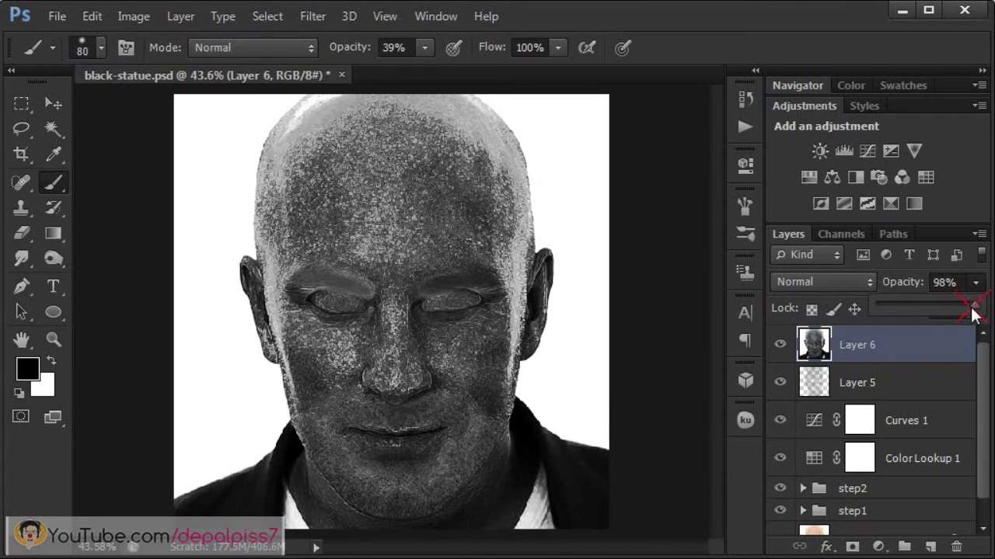
left_click_drag(975, 310, 944, 279)
left_click(940, 282)
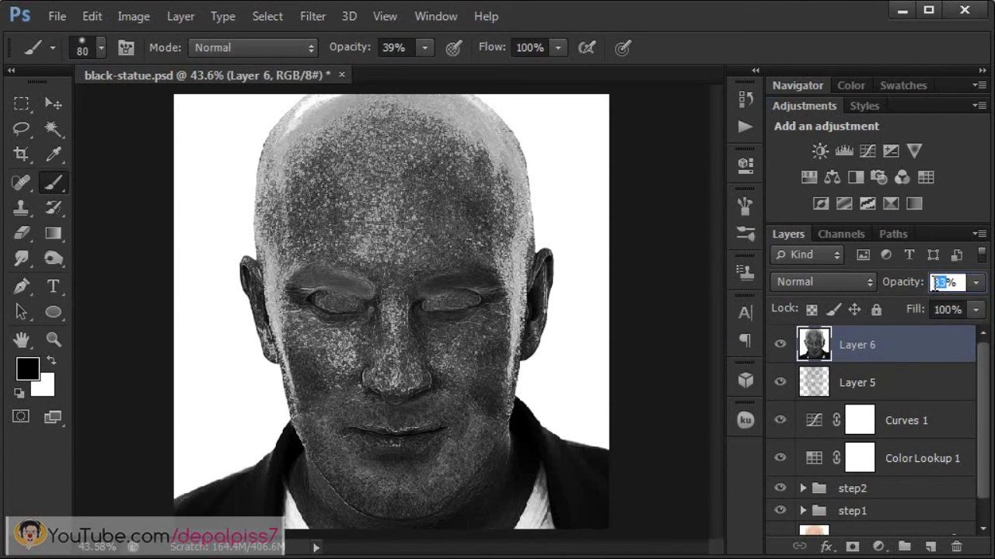
type("0")
key("Return")
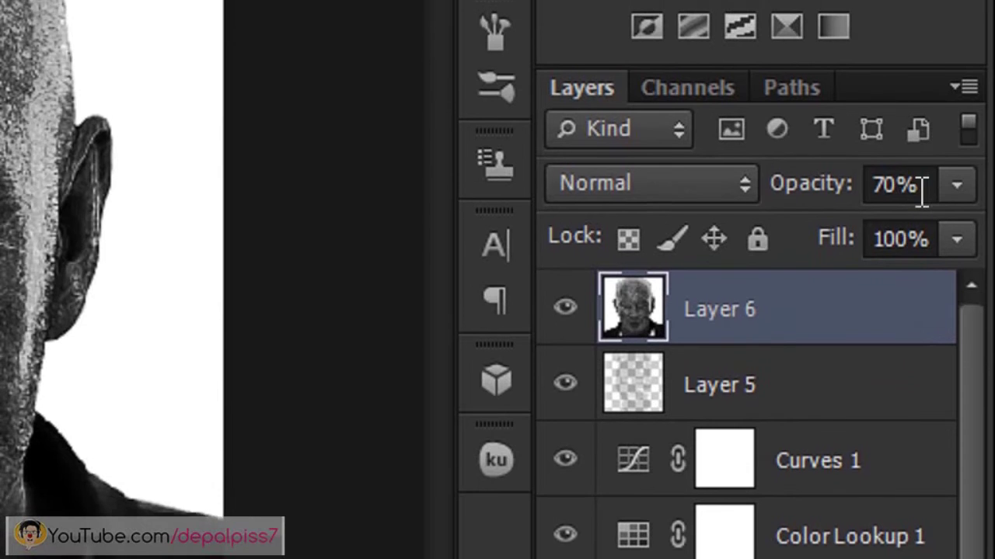
left_click(921, 189)
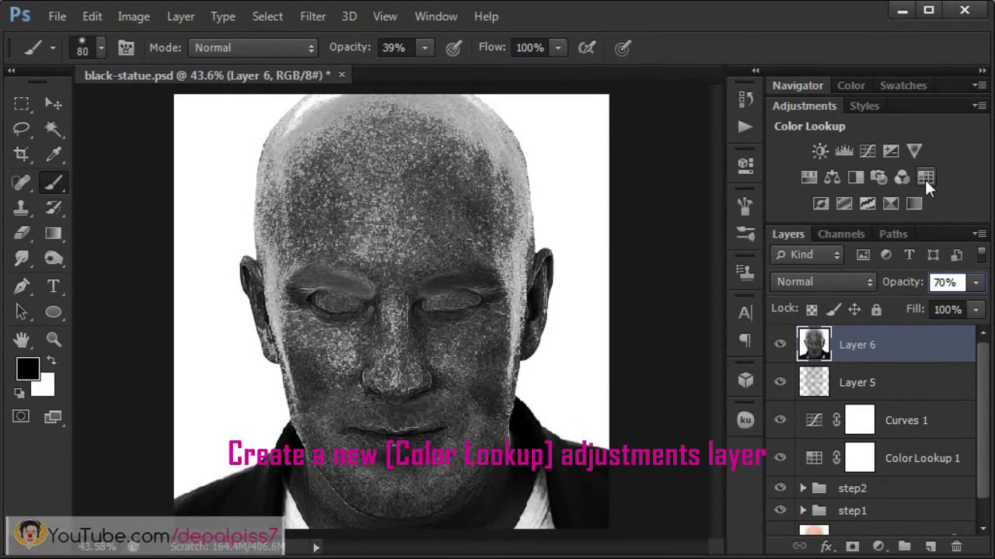
Step: Add a Color Lookup adjustment layer using the Crisp_Winter.look 3D LUT
left_click(925, 179)
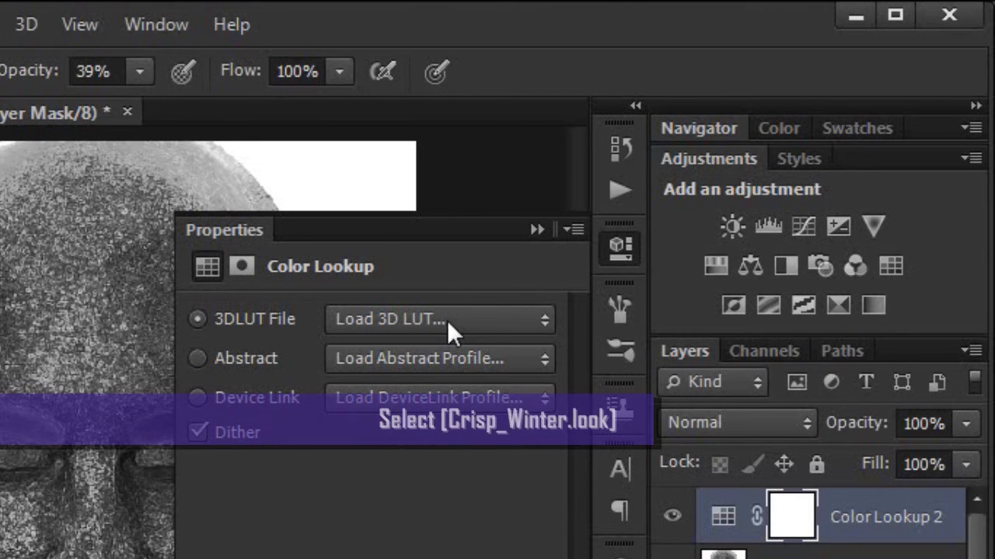
left_click(630, 213)
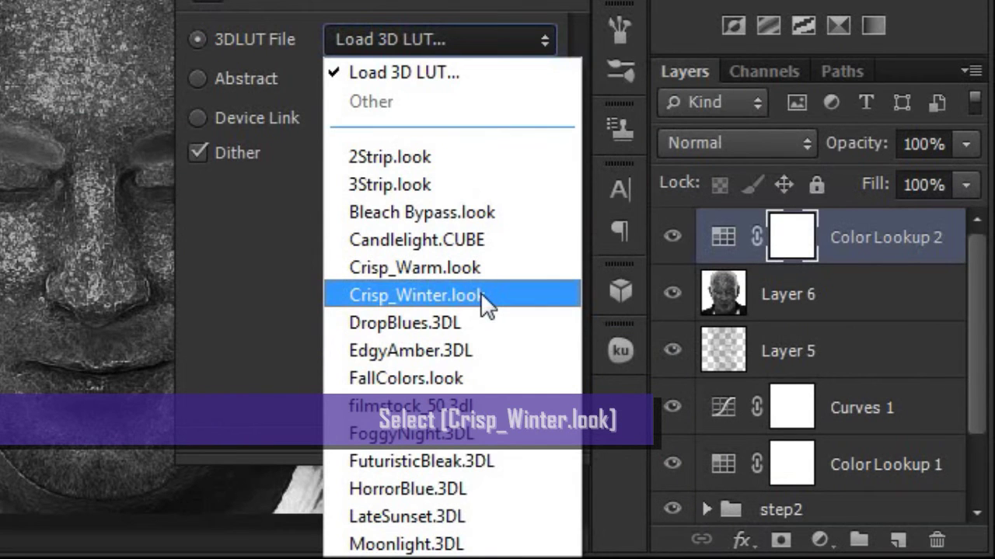
left_click(480, 295)
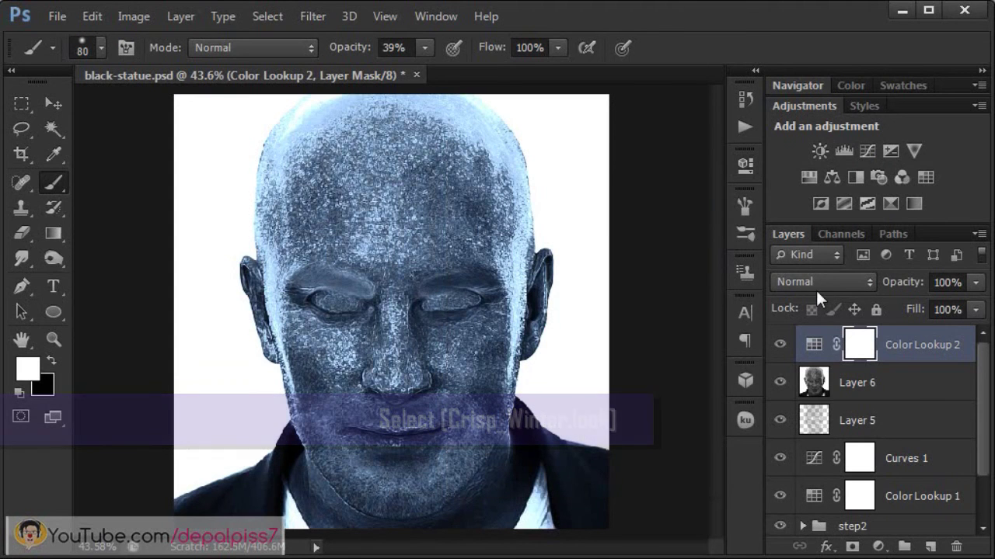
left_click(815, 288)
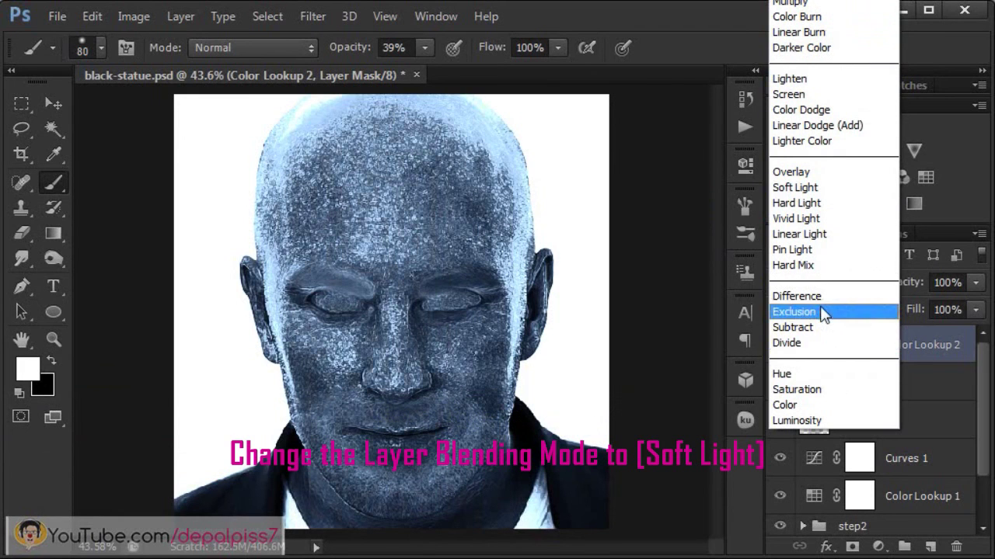
Step: Set Color Lookup 2 to Soft Light blending at 50% opacity
left_click(814, 189)
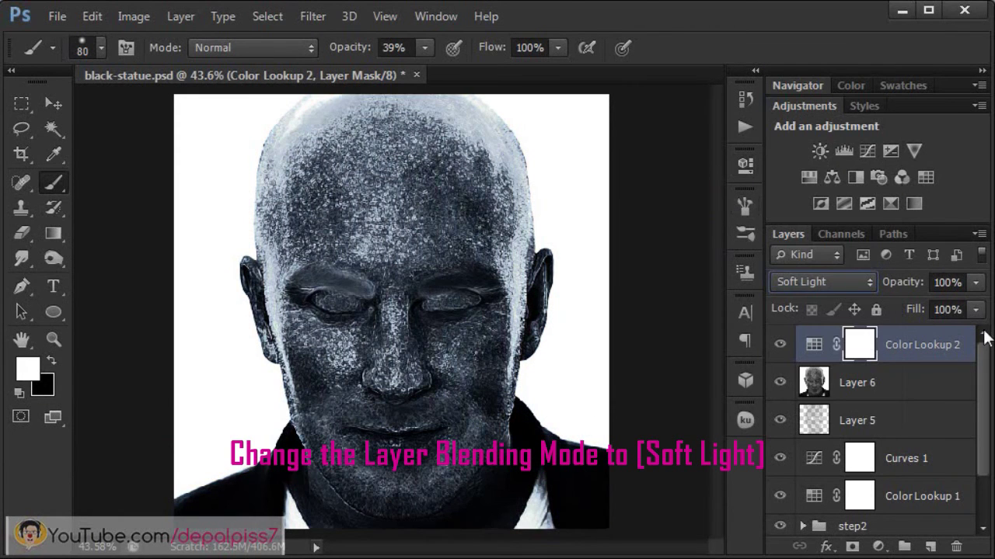
left_click_drag(973, 308, 926, 308)
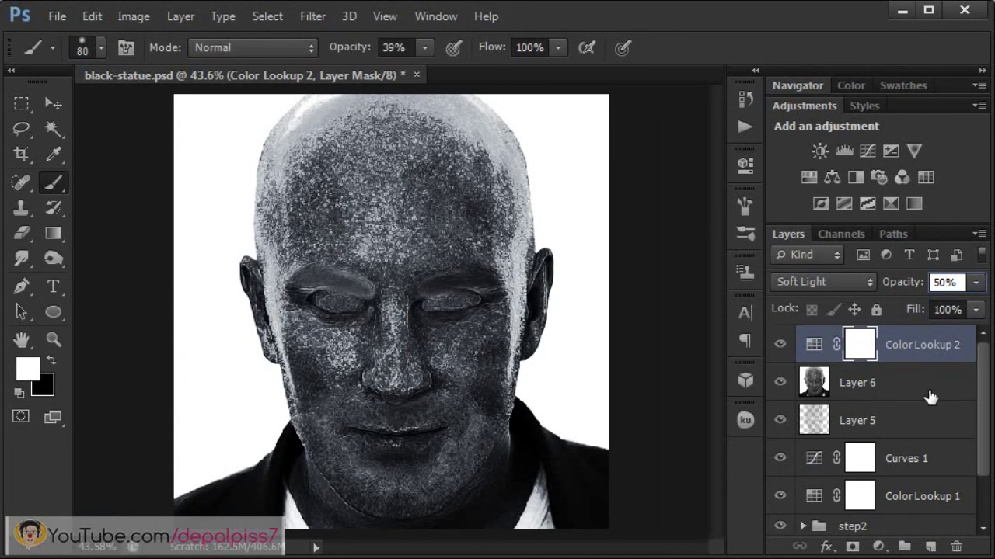
Step: Select the five layers from Color Lookup 1 to Color Lookup 2 and group them as step3
left_click(925, 420, "shift")
left_click(919, 459, "shift")
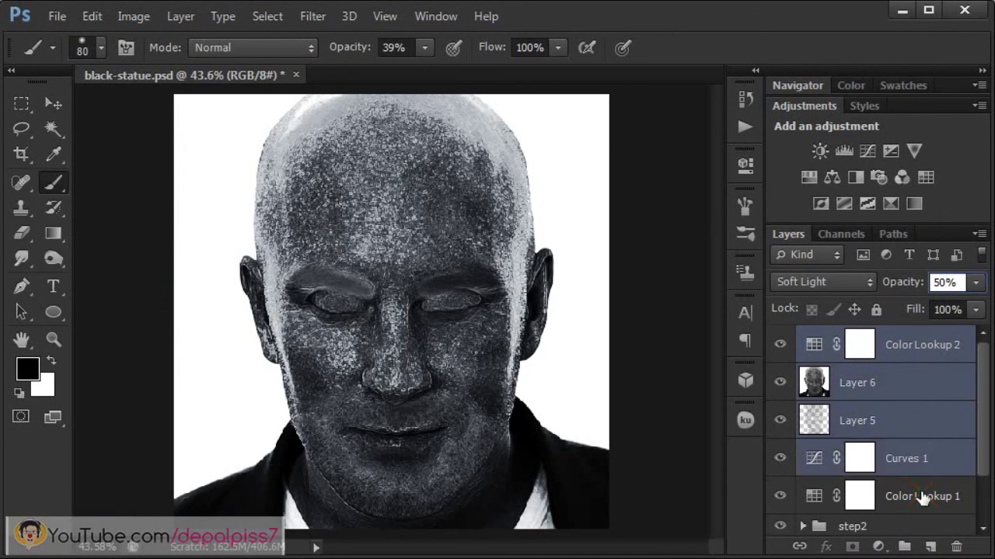
left_click(921, 496, "shift")
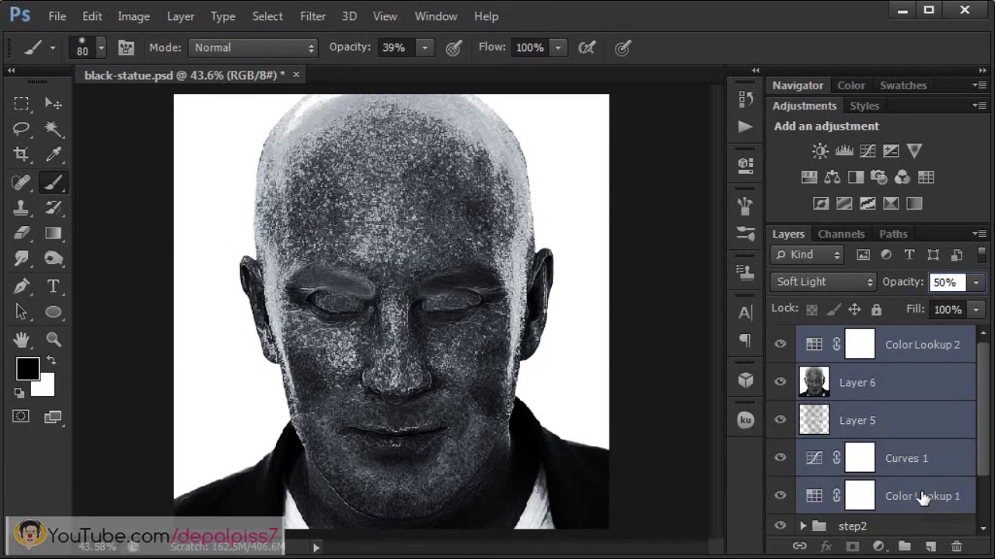
key("ctrl+g")
type("step3")
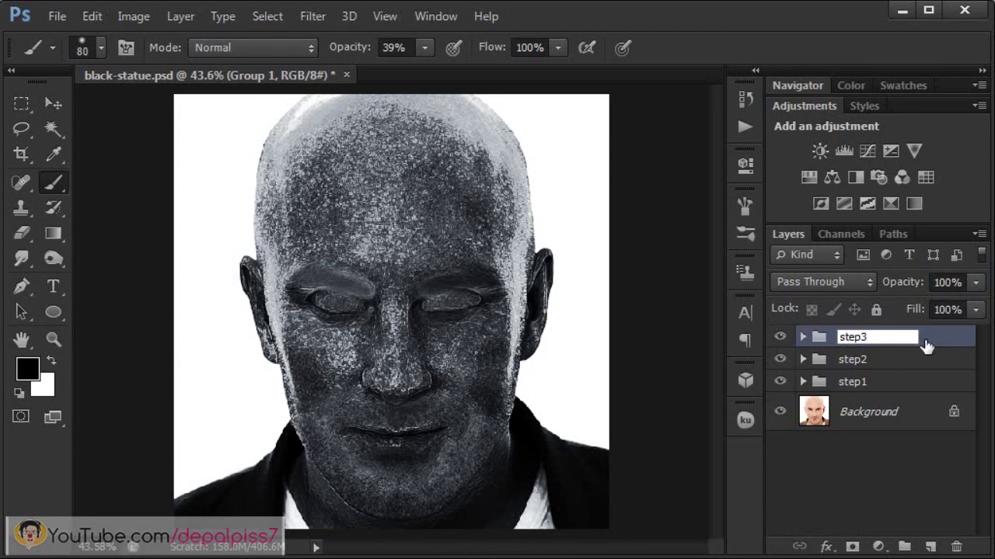
Step: Hide and re-show the step3, step2 and step1 groups to compare against the original photo
left_click(780, 337)
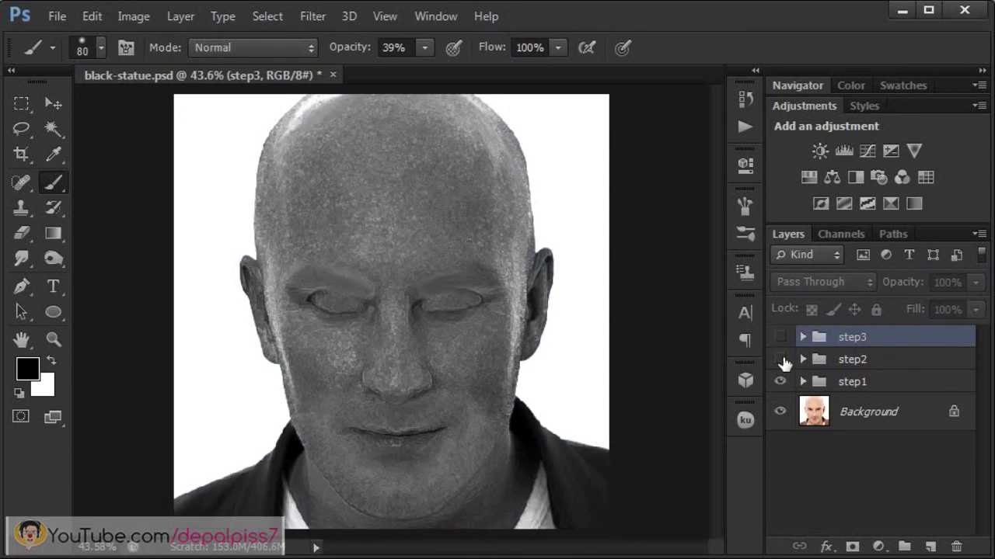
left_click(782, 359)
left_click(782, 382)
left_click(780, 382)
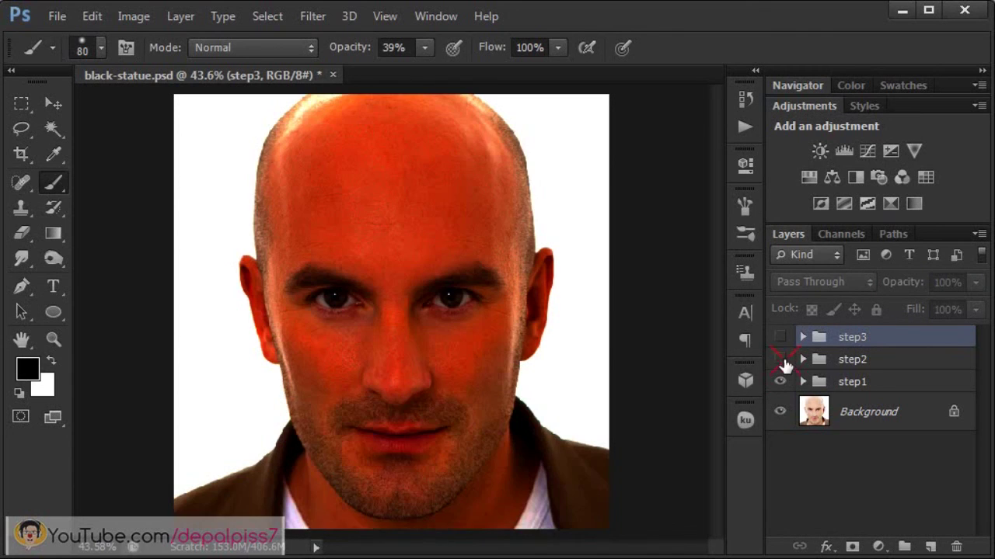
left_click(780, 359)
left_click(780, 337)
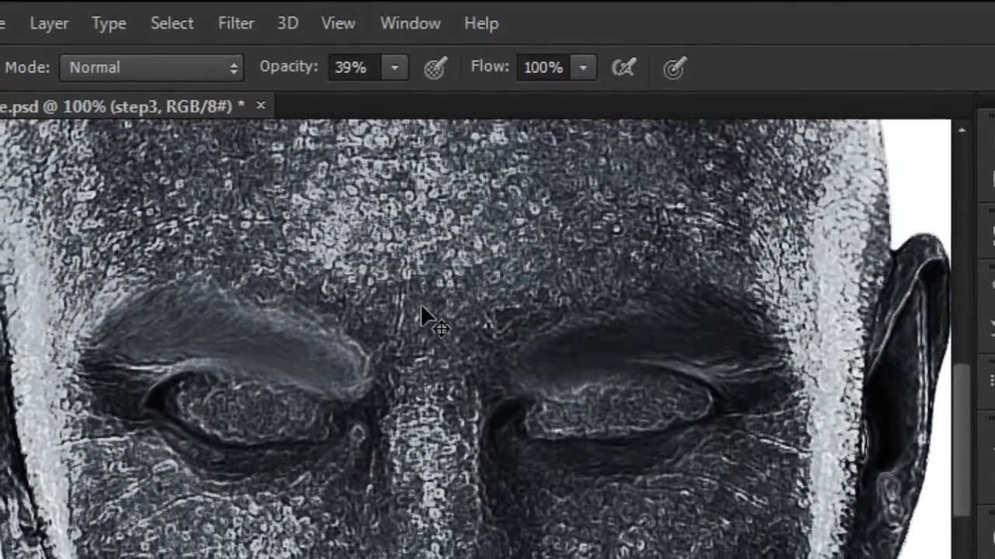
Step: Zoom out to 66.7% to frame the head and save black-statue.psd
key("ctrl+minus")
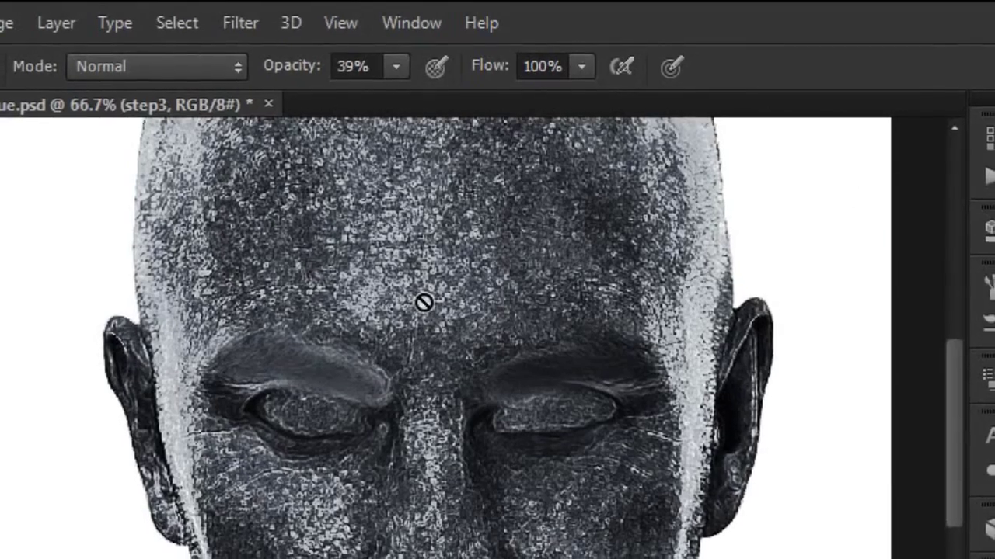
scroll(923, 472, "down", 2)
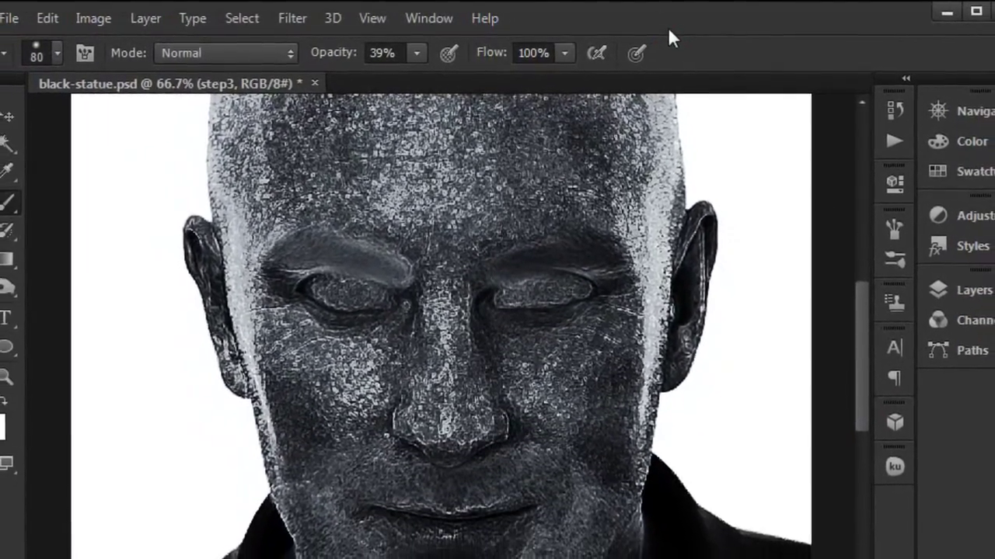
key("ctrl+s")
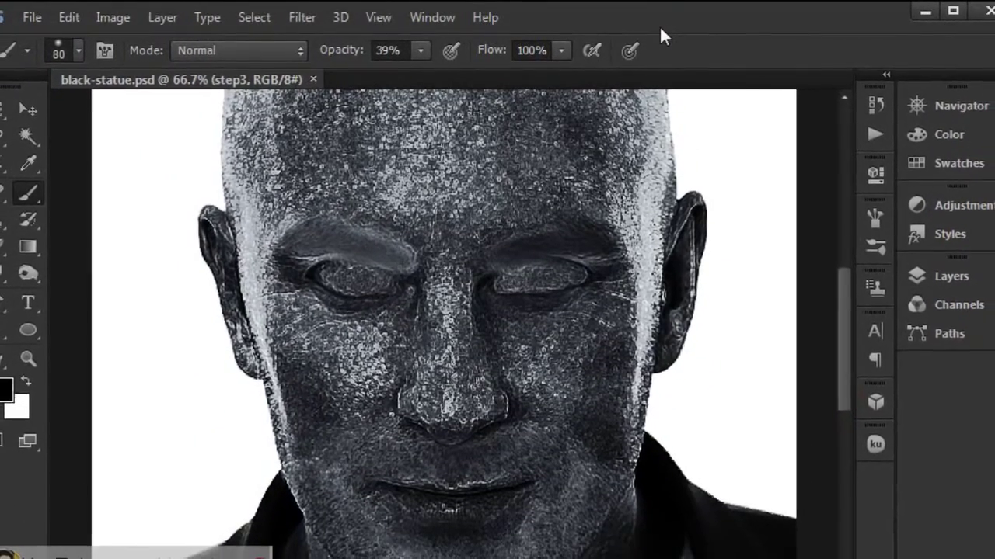